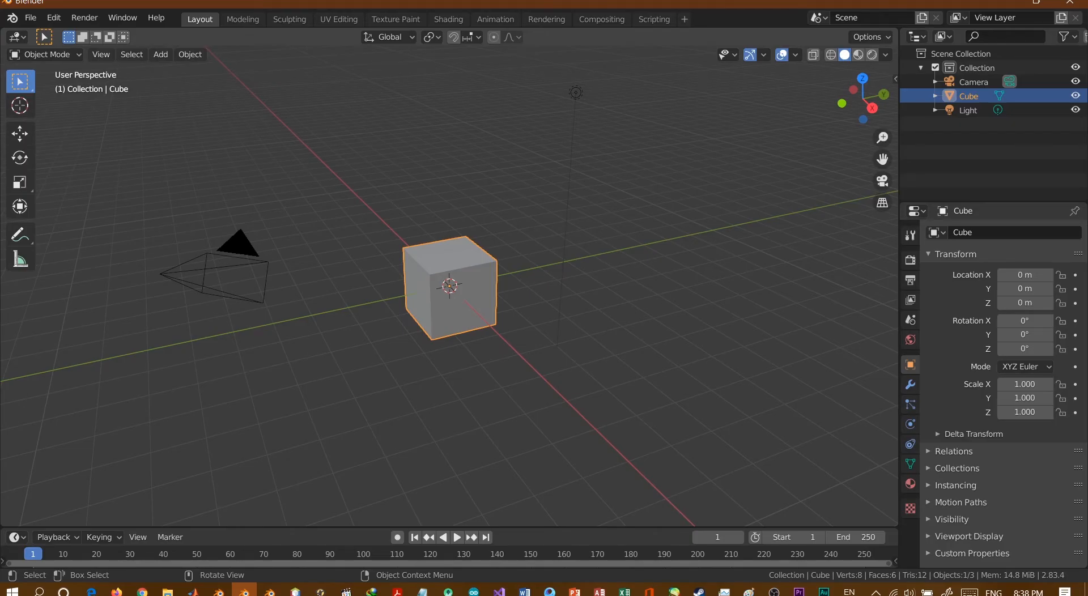
Step the timeline back to frame 0 and add an armature at the centre of the cube.
{"action": "key", "text": "Left"}
{"action": "key", "text": "shift+a"}
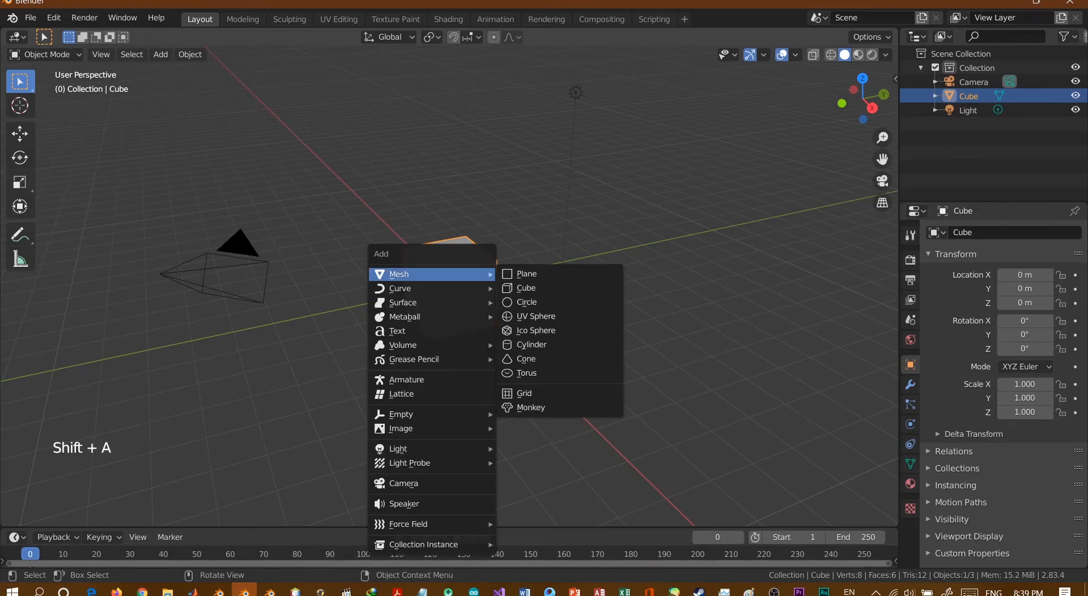
{"action": "key", "text": "Down"}
{"action": "key", "text": "Down"}
{"action": "key", "text": "Down"}
{"action": "key", "text": "Down"}
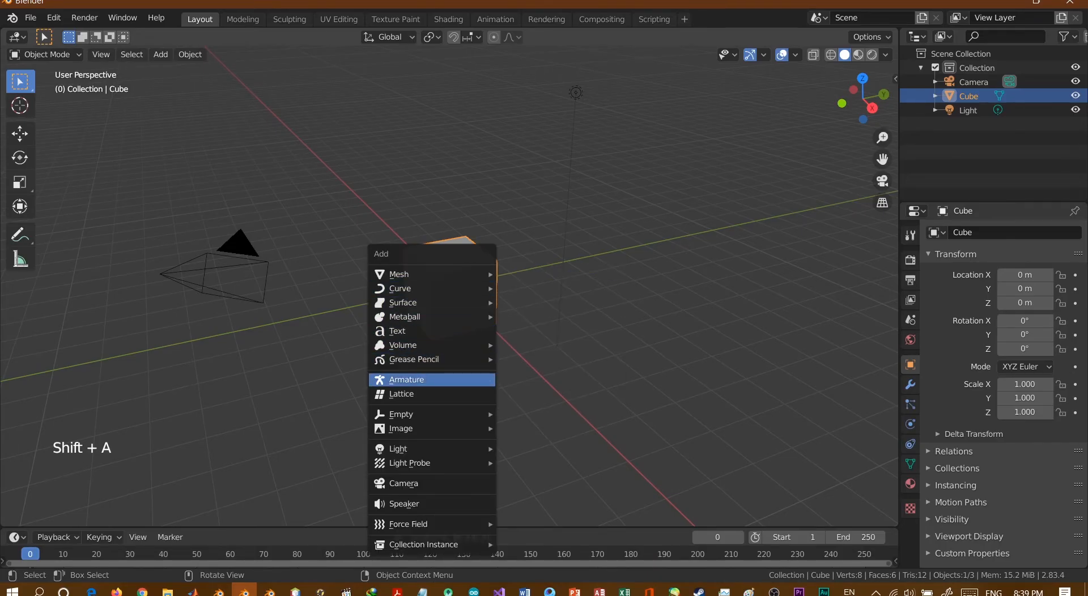
{"action": "key", "text": "Return"}
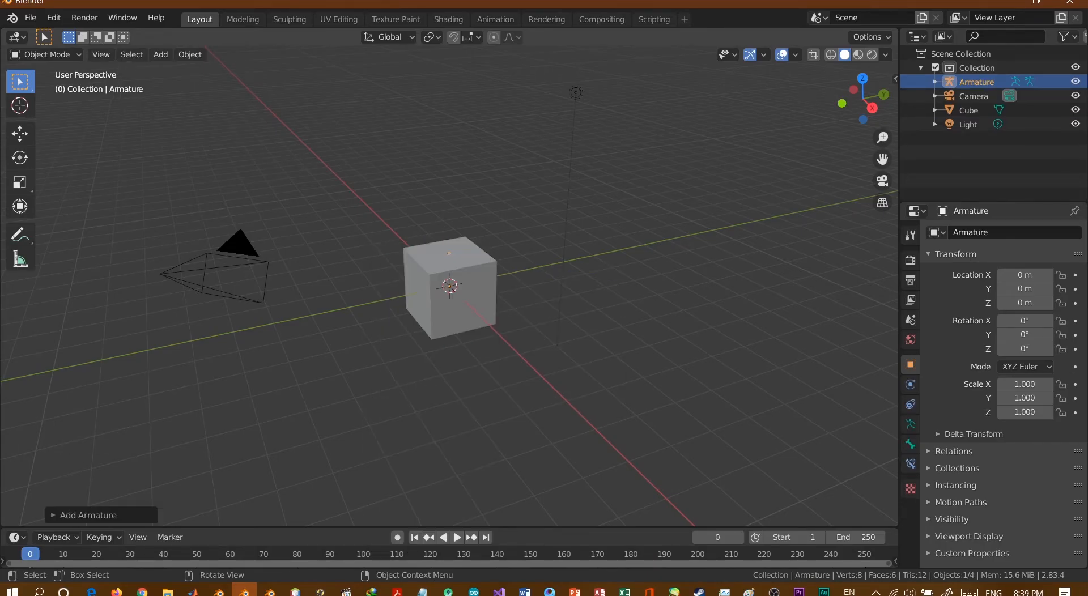
Set the cube's viewport display to Wire.
{"action": "scroll", "coordinate": [449, 287], "scroll_direction": "up", "scroll_amount": 5}
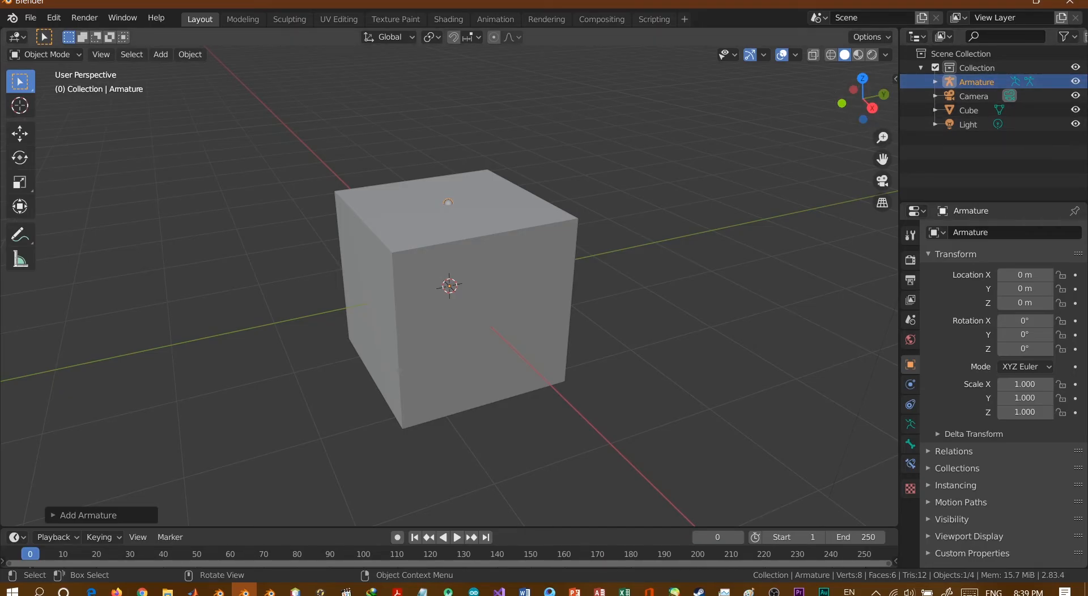
{"action": "left_click", "coordinate": [482, 272]}
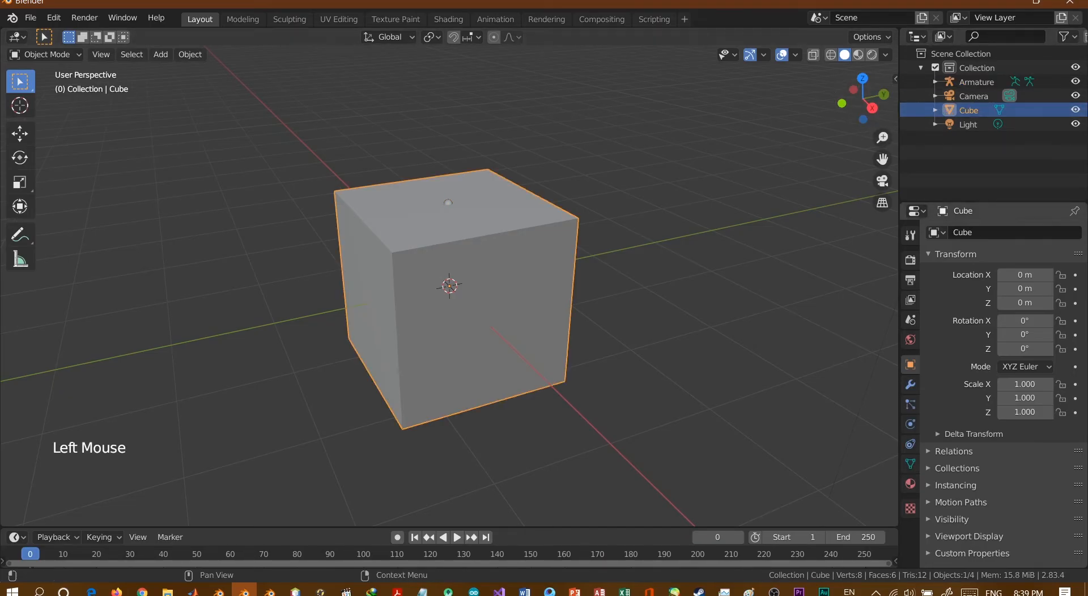
{"action": "scroll", "coordinate": [680, 37], "scroll_direction": "down", "scroll_amount": 2}
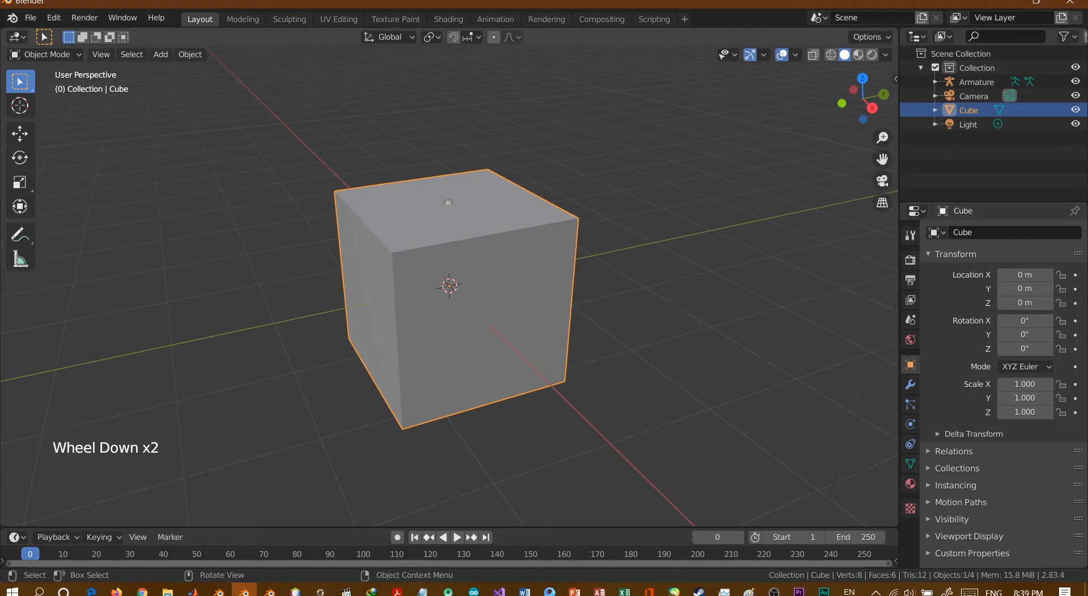
{"action": "left_click", "coordinate": [970, 536]}
{"action": "scroll", "coordinate": [997, 453], "scroll_direction": "down", "scroll_amount": 4}
{"action": "left_click", "coordinate": [1032, 530]}
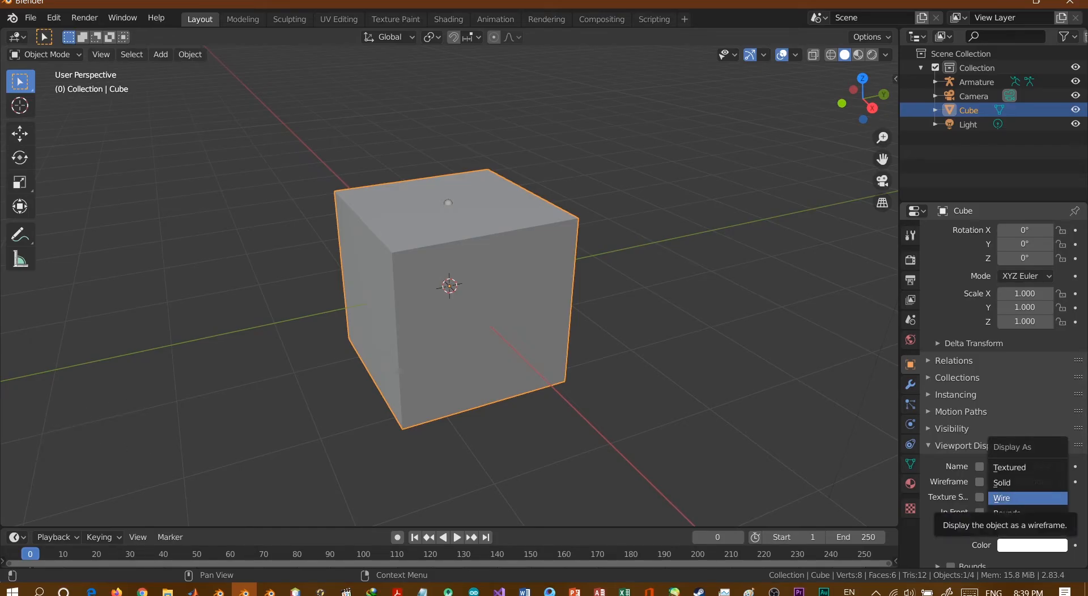
{"action": "left_click", "coordinate": [1015, 497]}
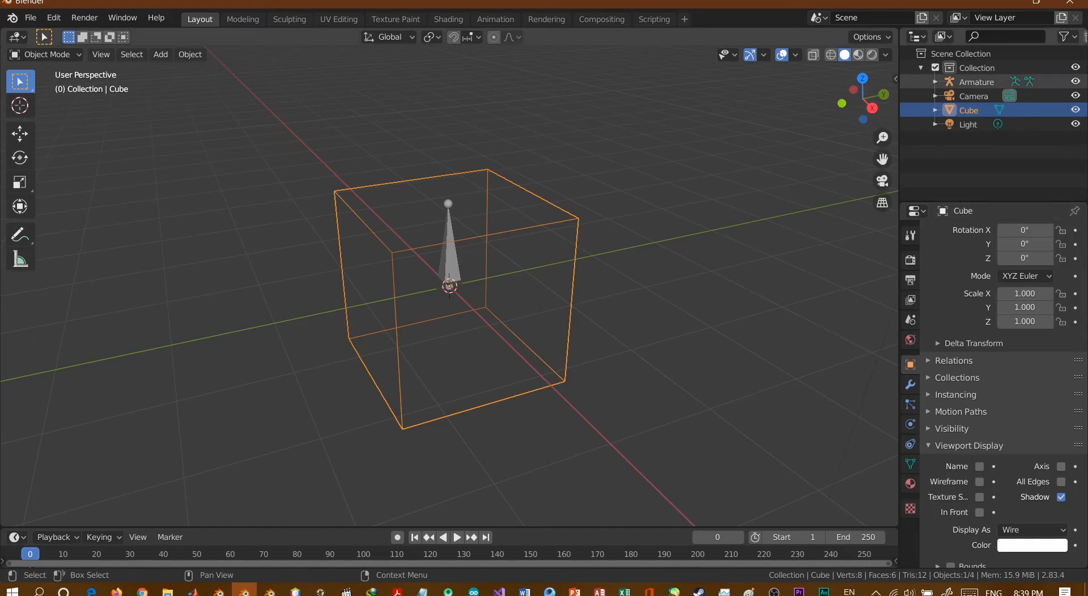
In front view, move the armature down about 0.97 m along Z so its bone starts at the cube's base.
{"action": "left_click", "coordinate": [449, 250]}
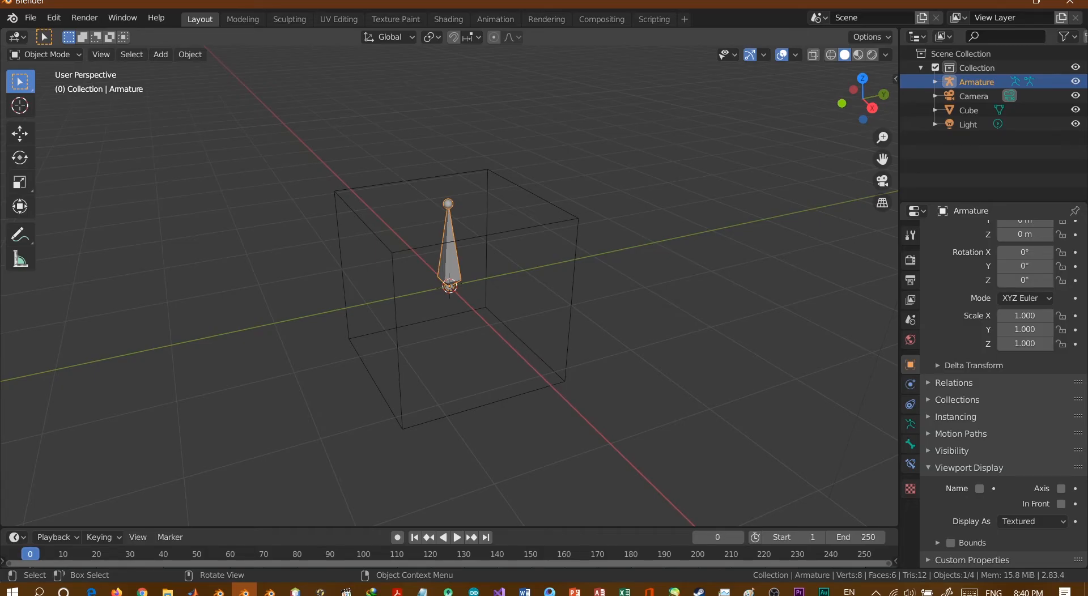
{"action": "key", "text": "grave"}
{"action": "left_click", "coordinate": [396, 231]}
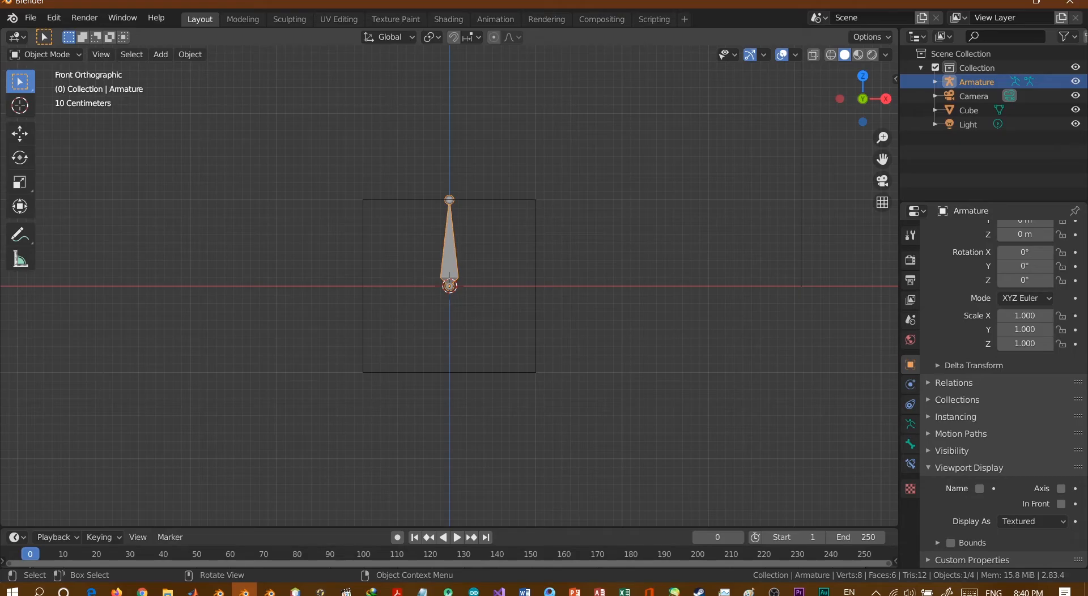
{"action": "key", "text": "g"}
{"action": "key", "text": "z"}
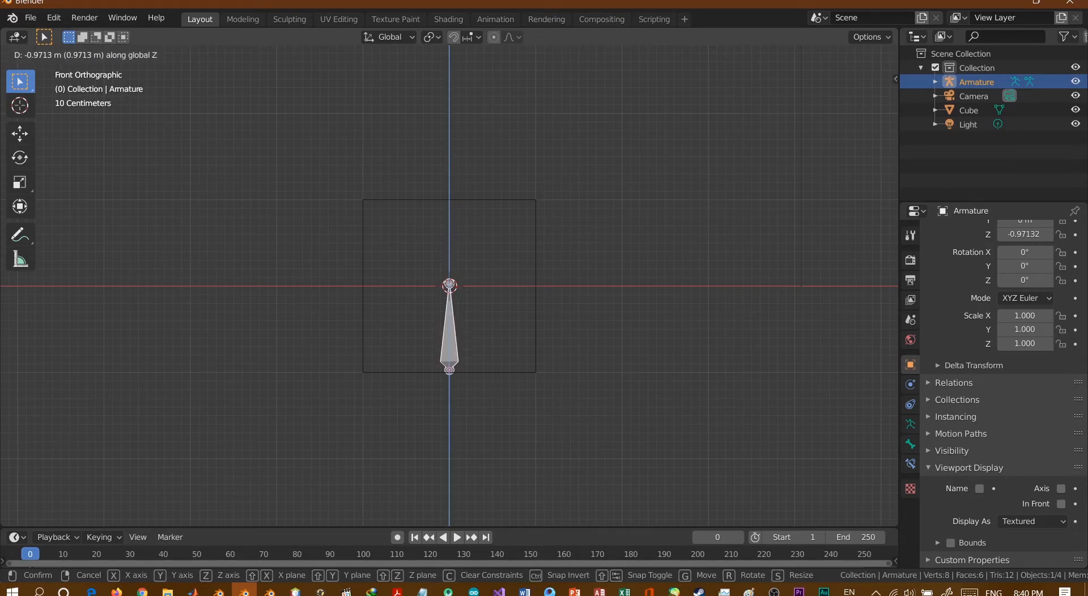
{"action": "key", "text": "Return"}
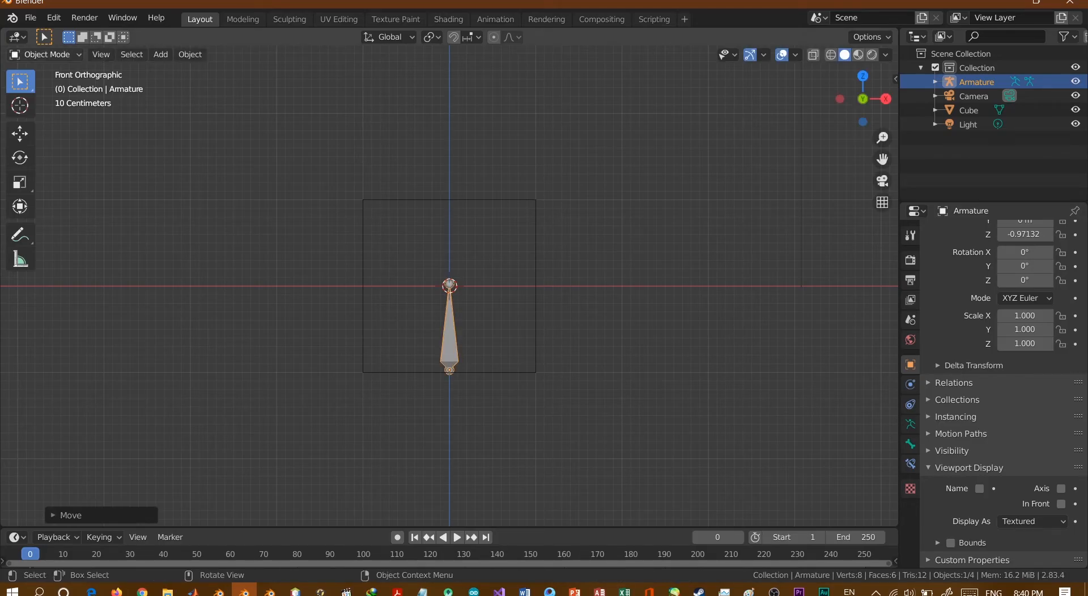
In Edit Mode, extrude a second bone about 0.91 m straight up from the first bone's tip.
{"action": "left_click", "coordinate": [42, 55]}
{"action": "left_click", "coordinate": [34, 83]}
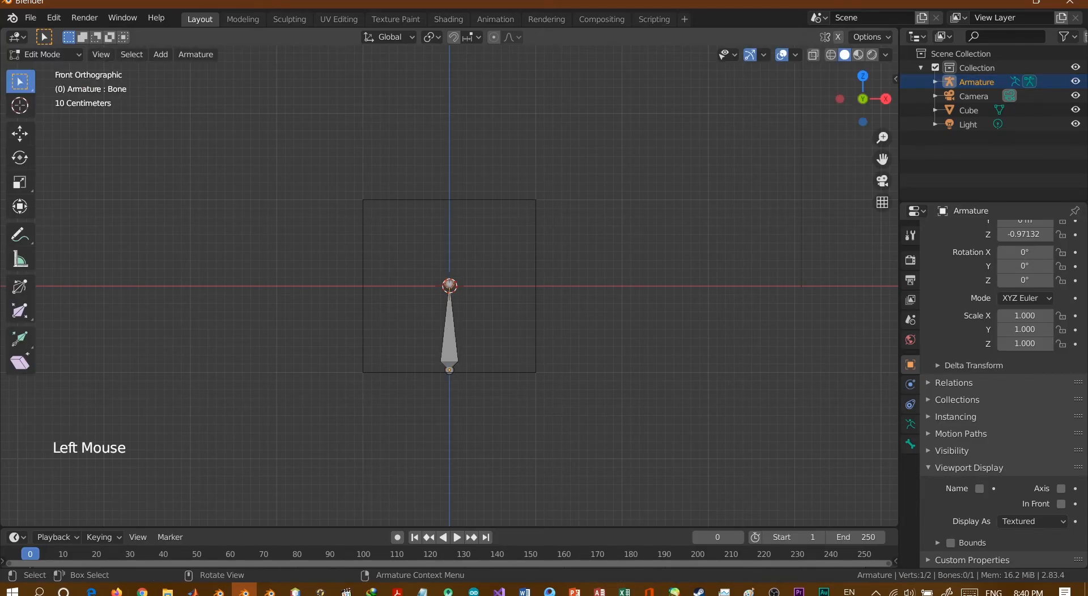
{"action": "scroll", "coordinate": [450, 288], "scroll_direction": "up", "scroll_amount": 5}
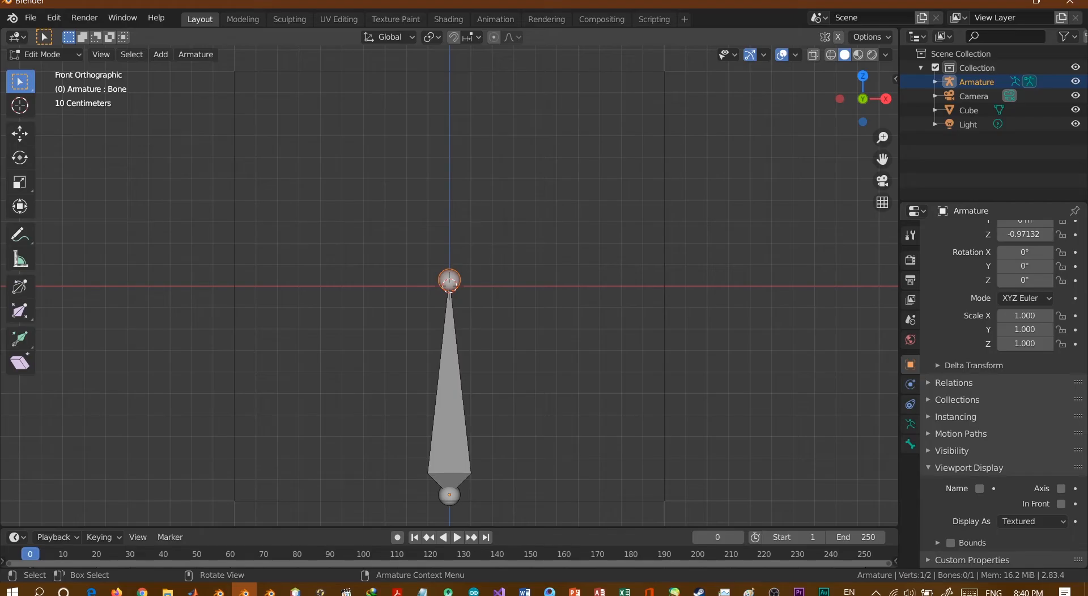
{"action": "key", "text": "e"}
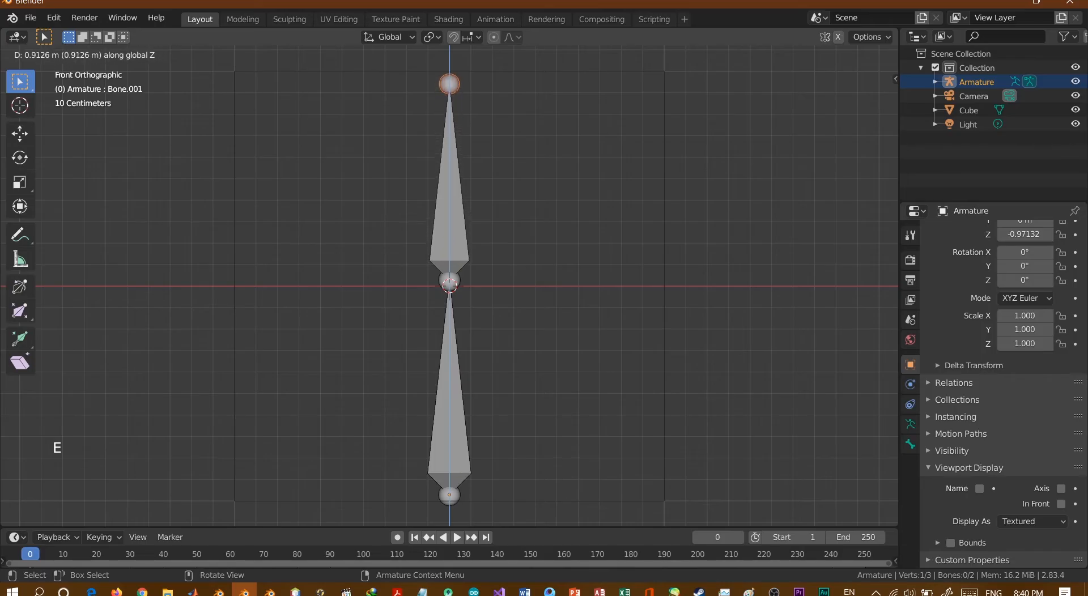
{"action": "left_click", "coordinate": [449, 82]}
Switch the armature to Pose Mode and try rotating the lower bone about 21°, cancelling the rotation.
{"action": "scroll", "coordinate": [449, 283], "scroll_direction": "down", "scroll_amount": 3}
{"action": "mouse_move", "coordinate": [510, 283]}
{"action": "middle_mouse_down"}
{"action": "mouse_move", "coordinate": [561, 292]}
{"action": "mouse_move", "coordinate": [482, 280]}
{"action": "mouse_move", "coordinate": [502, 283]}
{"action": "middle_mouse_up"}
{"action": "scroll", "coordinate": [450, 283], "scroll_direction": "down", "scroll_amount": 2}
{"action": "scroll", "coordinate": [449, 284], "scroll_direction": "up", "scroll_amount": 2}
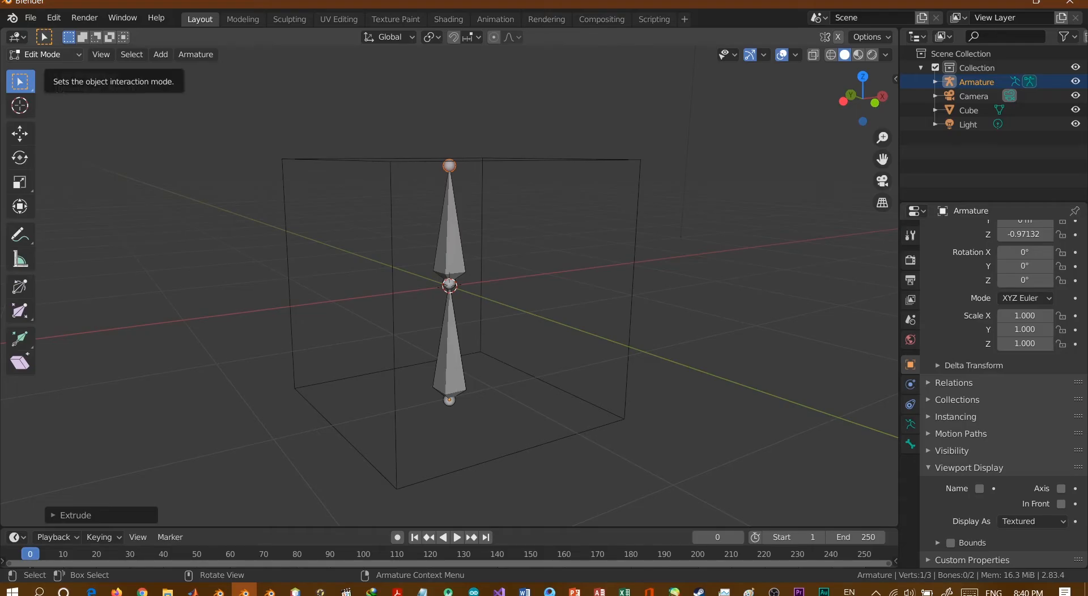
{"action": "left_click", "coordinate": [42, 54]}
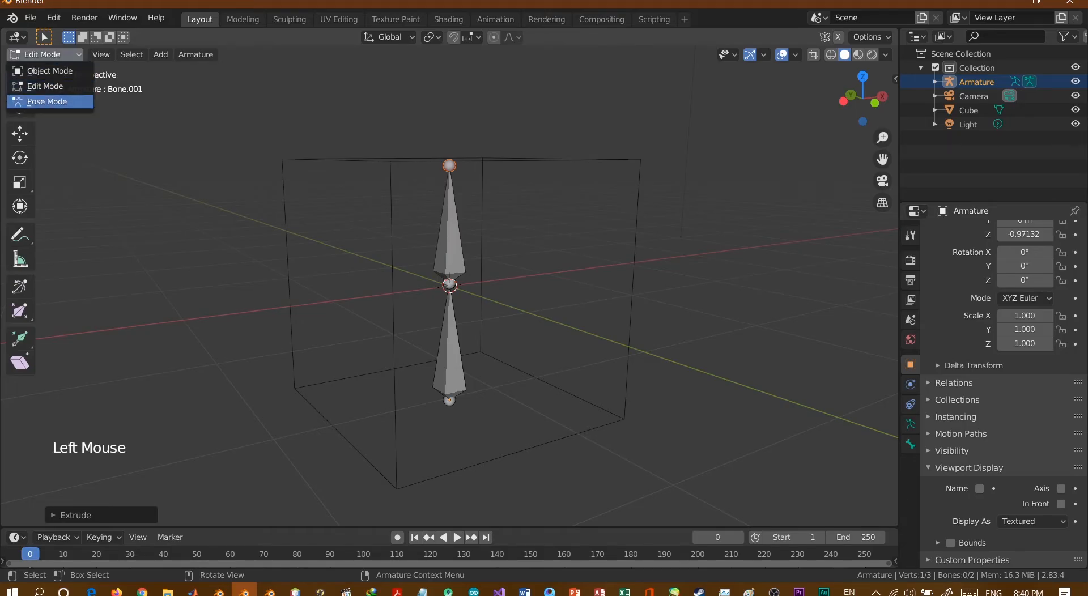
{"action": "left_click", "coordinate": [47, 102]}
{"action": "left_click", "coordinate": [452, 244]}
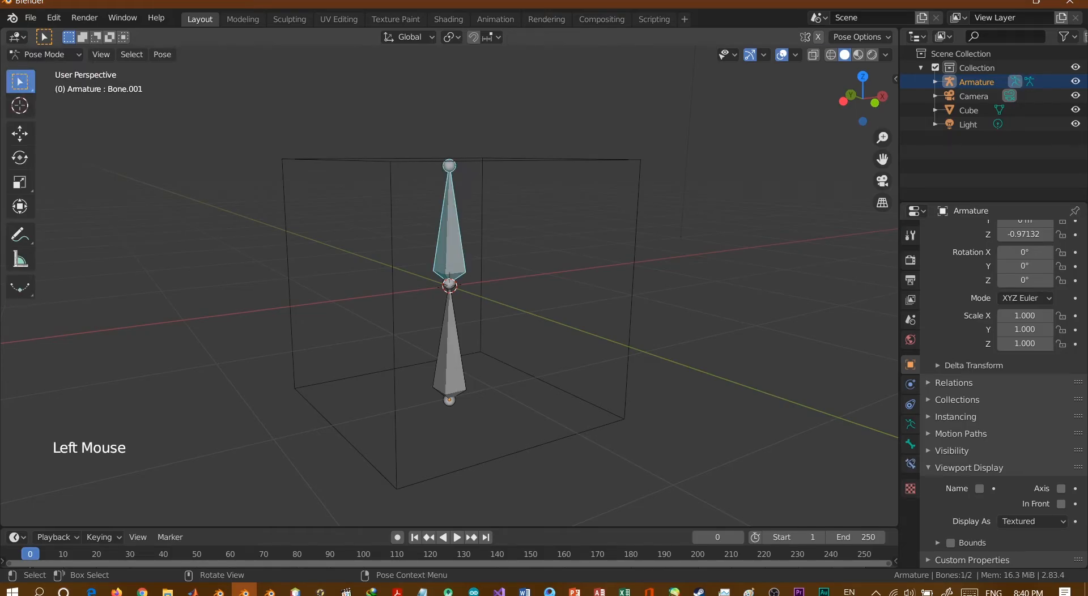
{"action": "left_click", "coordinate": [450, 359]}
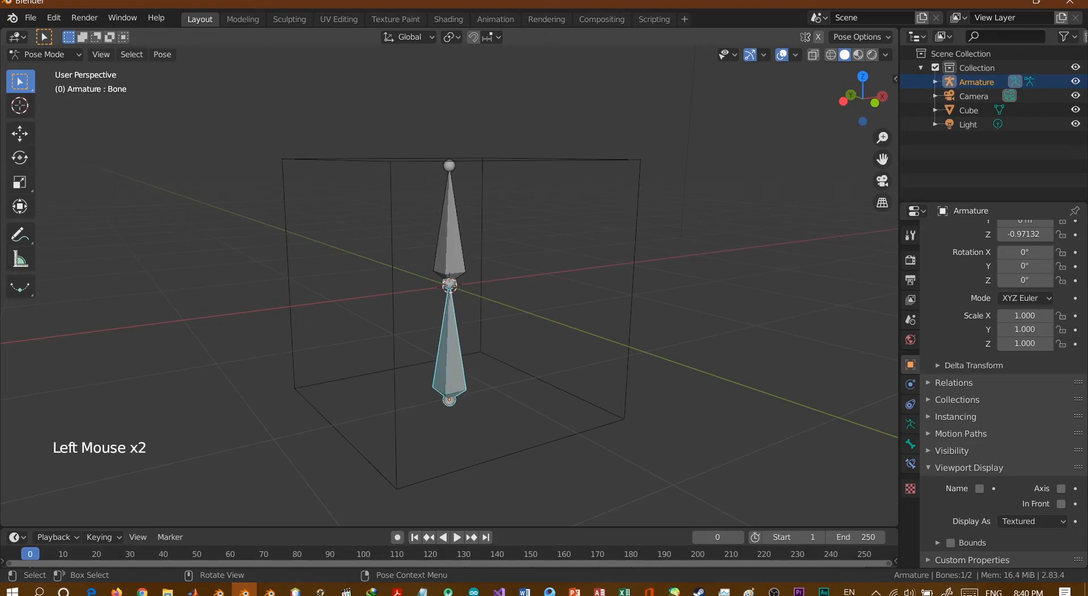
{"action": "key", "text": "r"}
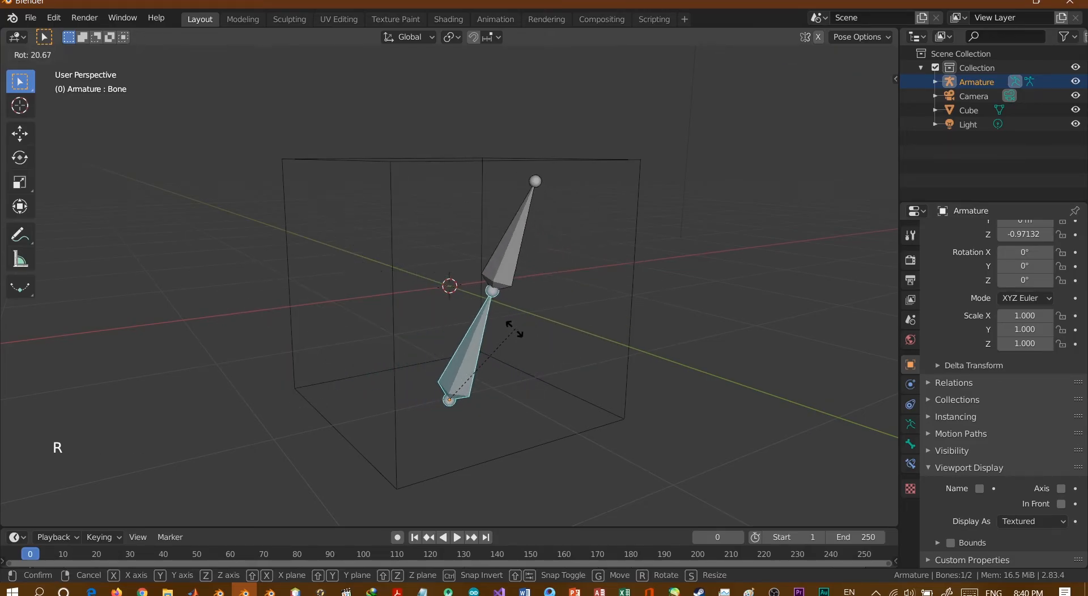
{"action": "key", "text": "Escape"}
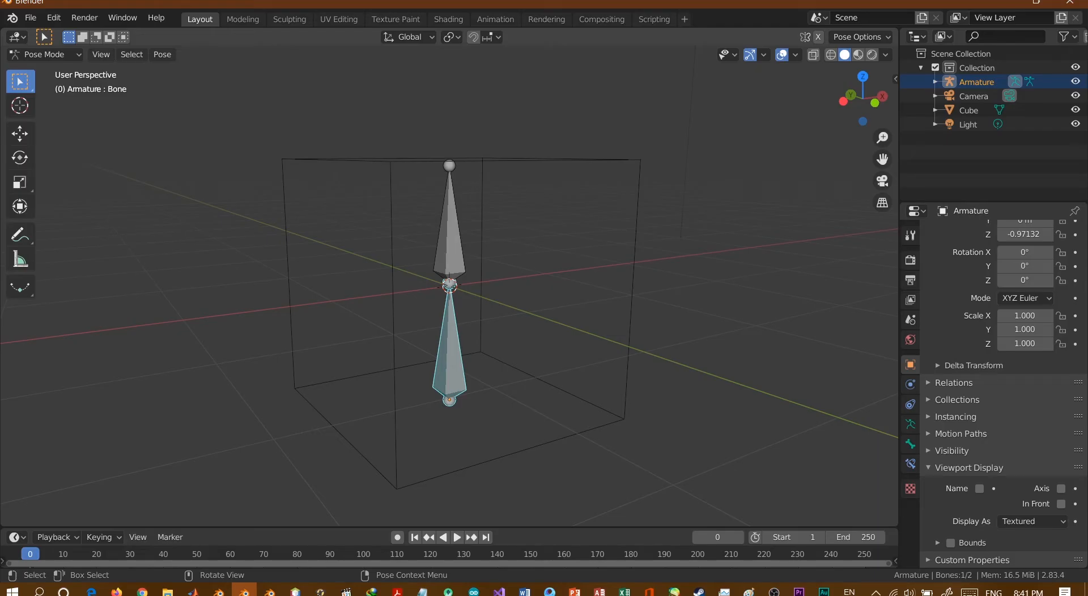
Try rotating the upper bone about -51° and cancel the rotation.
{"action": "left_click", "coordinate": [449, 226]}
{"action": "key", "text": "r"}
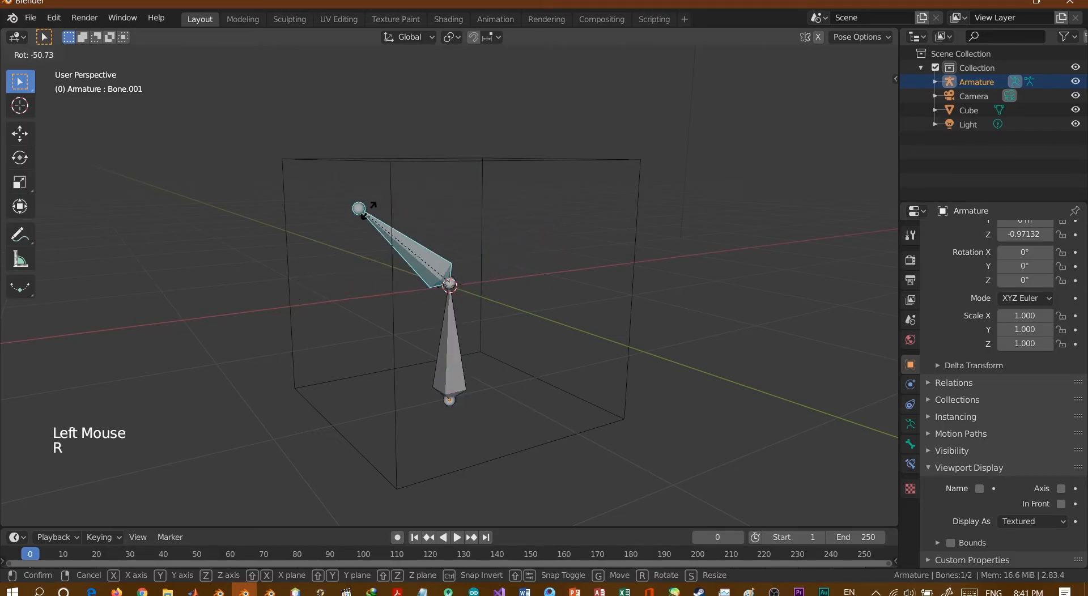
{"action": "key", "text": "Escape"}
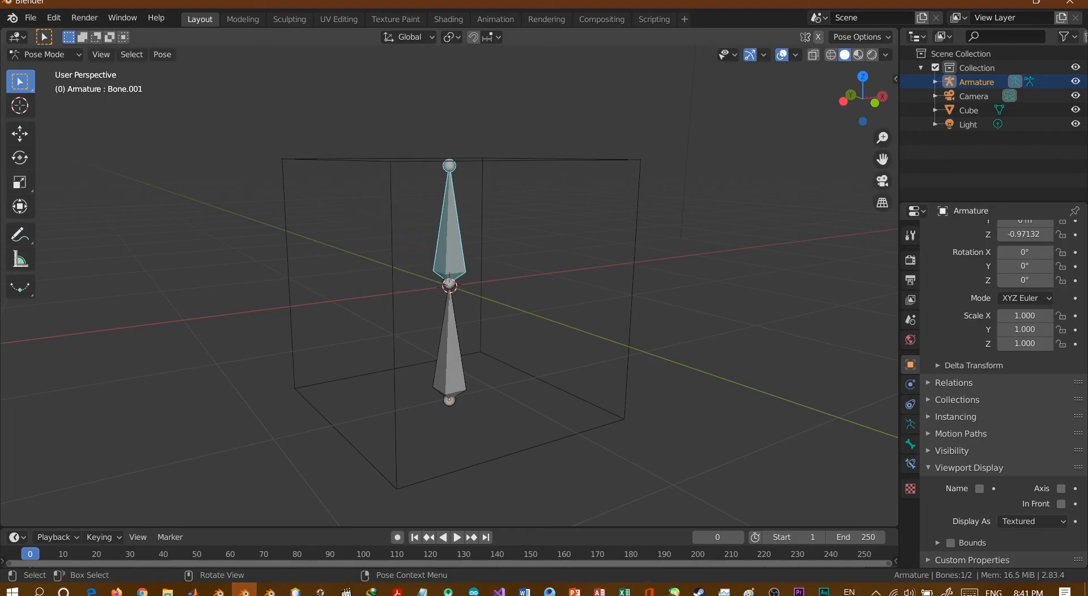
In Object Mode, parent the cube to the armature using Armature Deform With Automatic Weights.
{"action": "left_click", "coordinate": [44, 54]}
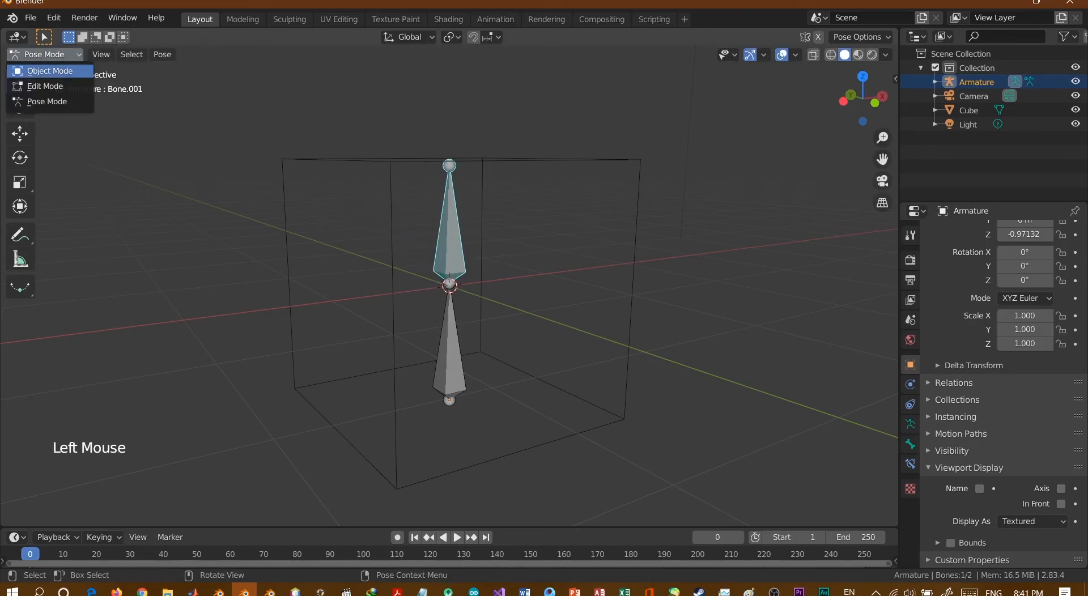
{"action": "left_click", "coordinate": [50, 71]}
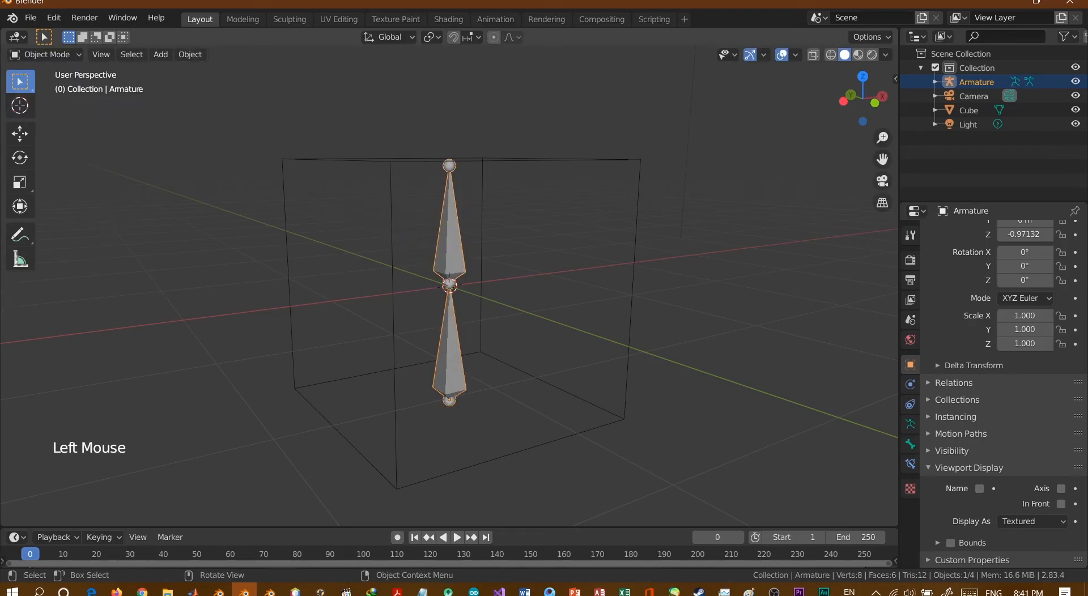
{"action": "left_click", "coordinate": [288, 272]}
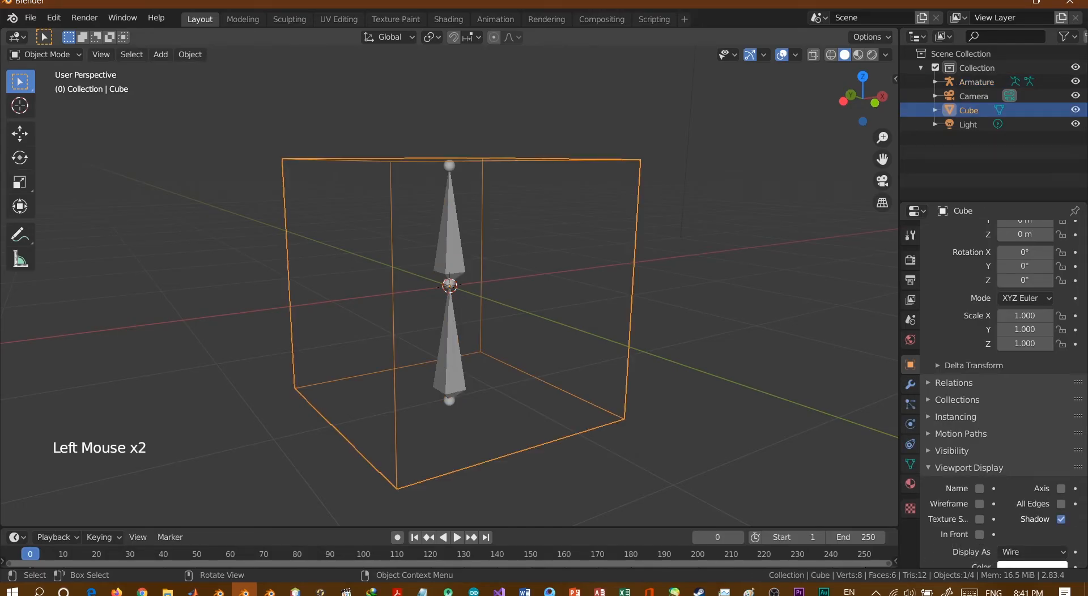
{"action": "key", "text": "shift"}
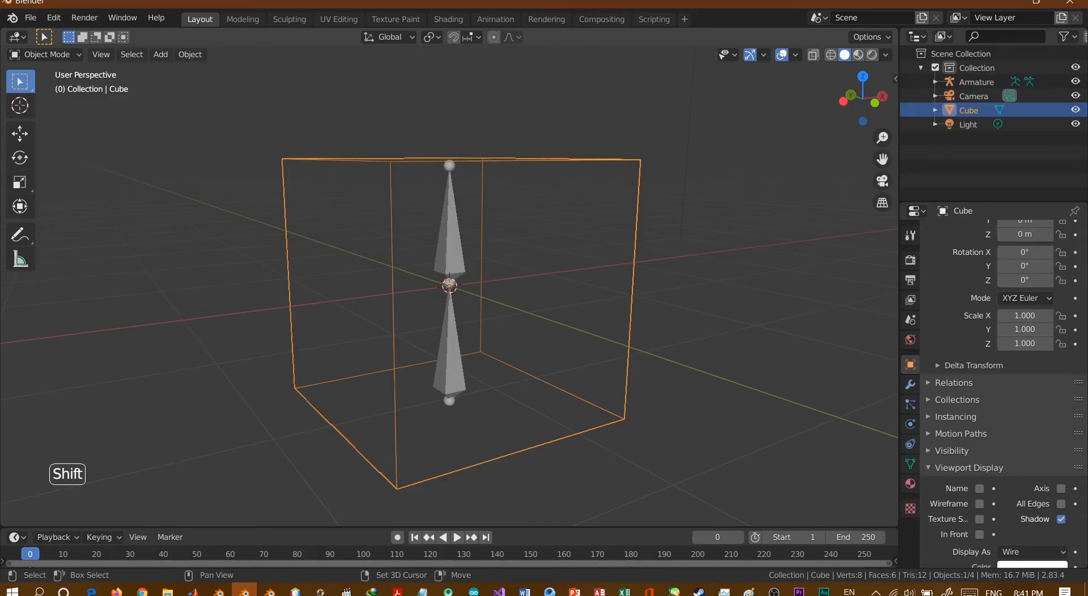
{"action": "left_click", "coordinate": [449, 227], "text": "shift"}
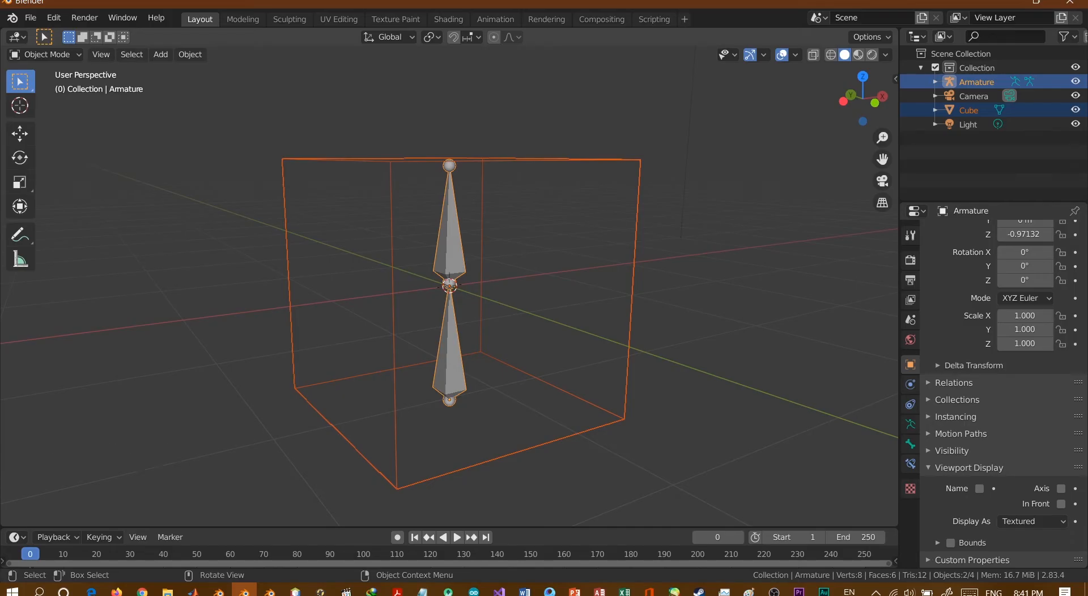
{"action": "key", "text": "ctrl"}
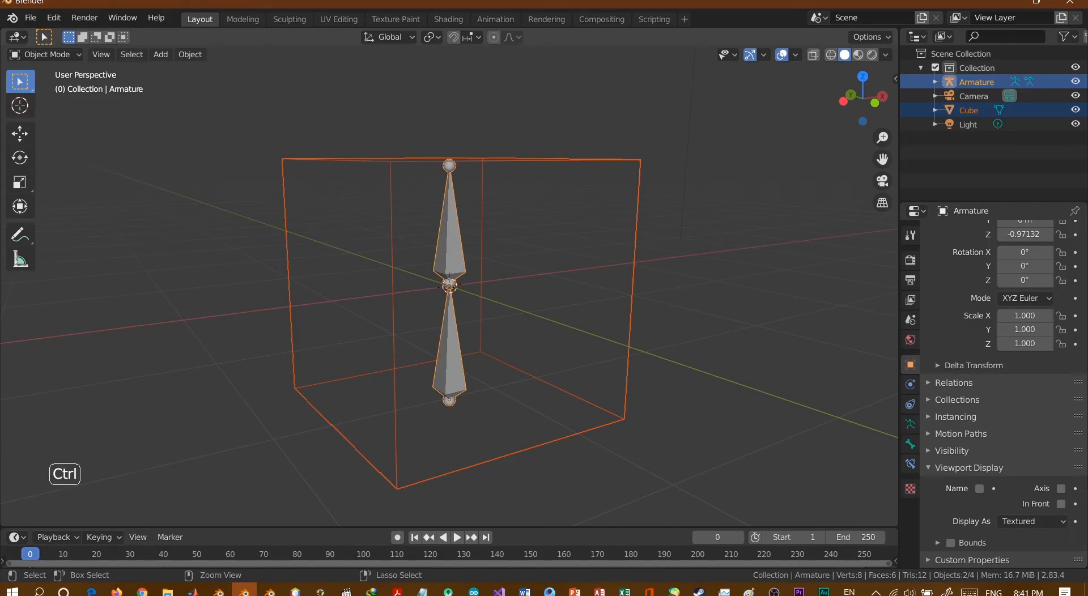
{"action": "key", "text": "ctrl+p"}
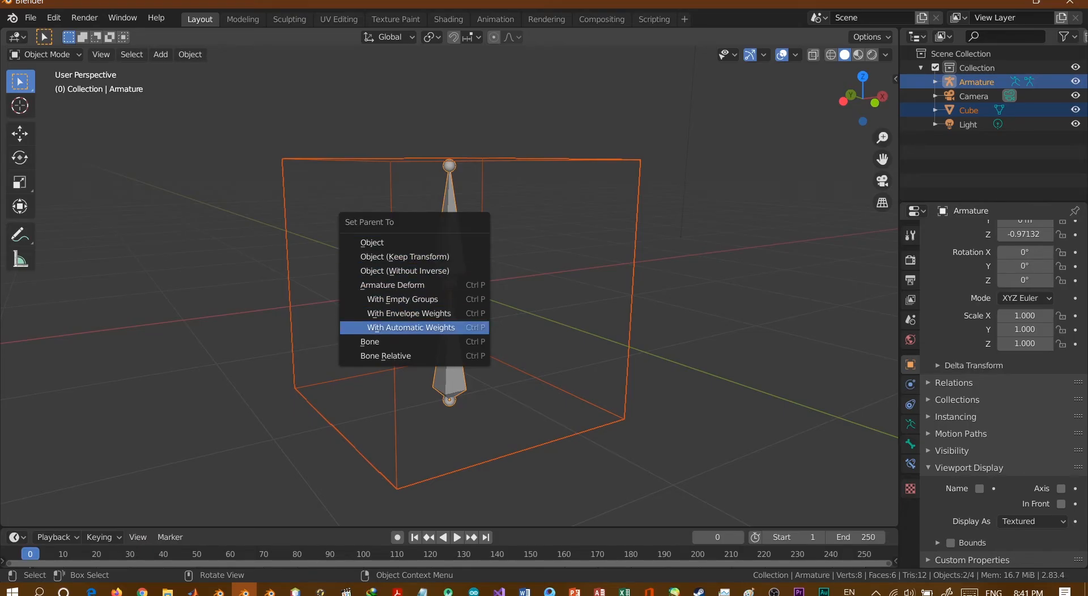
{"action": "left_click", "coordinate": [411, 328]}
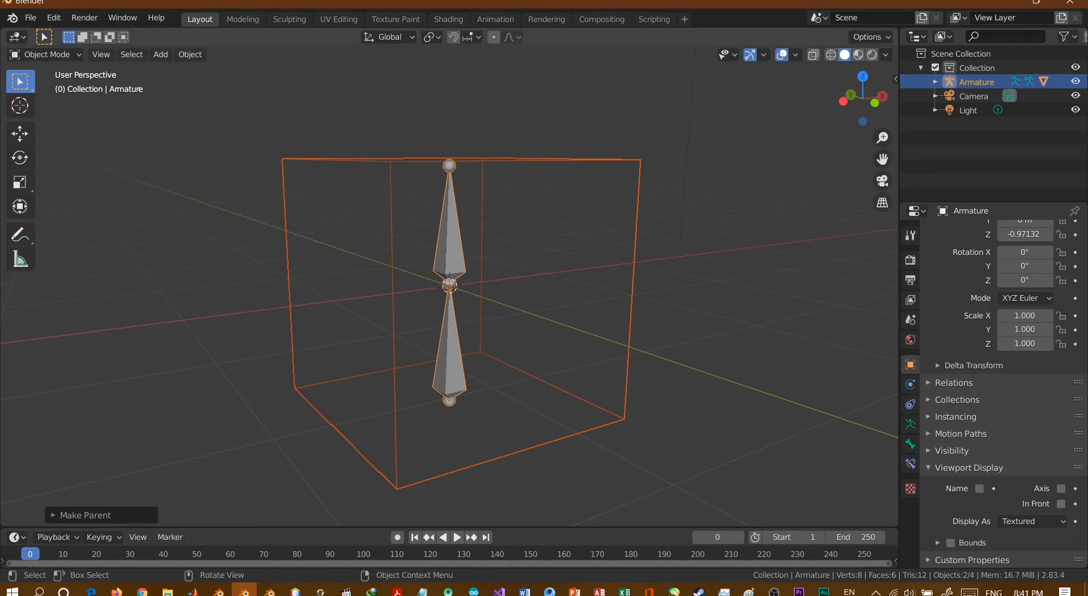
Put only the armature in Pose Mode and test the cube's deformation by rotating the upper bone about 92°, leaving its pose unchanged.
{"action": "left_click", "coordinate": [450, 244]}
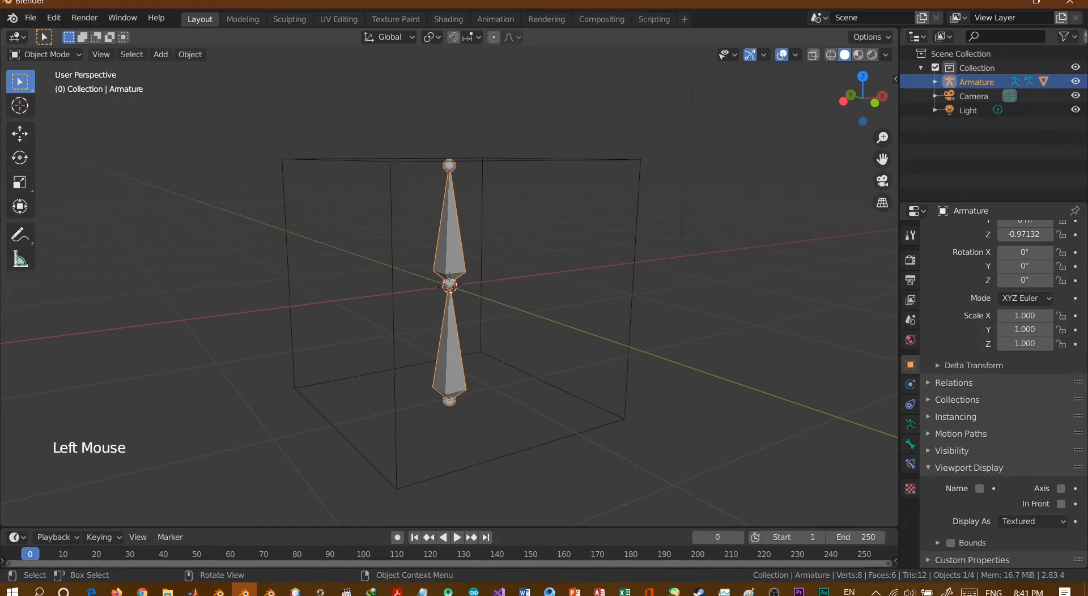
{"action": "left_click", "coordinate": [44, 55]}
{"action": "left_click", "coordinate": [47, 102]}
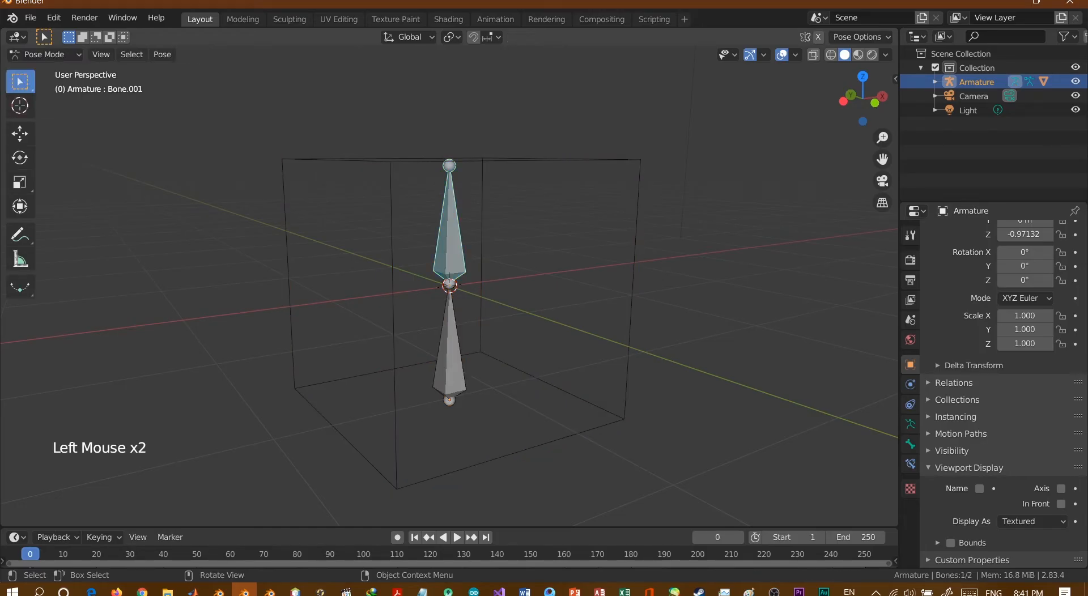
{"action": "key", "text": "r"}
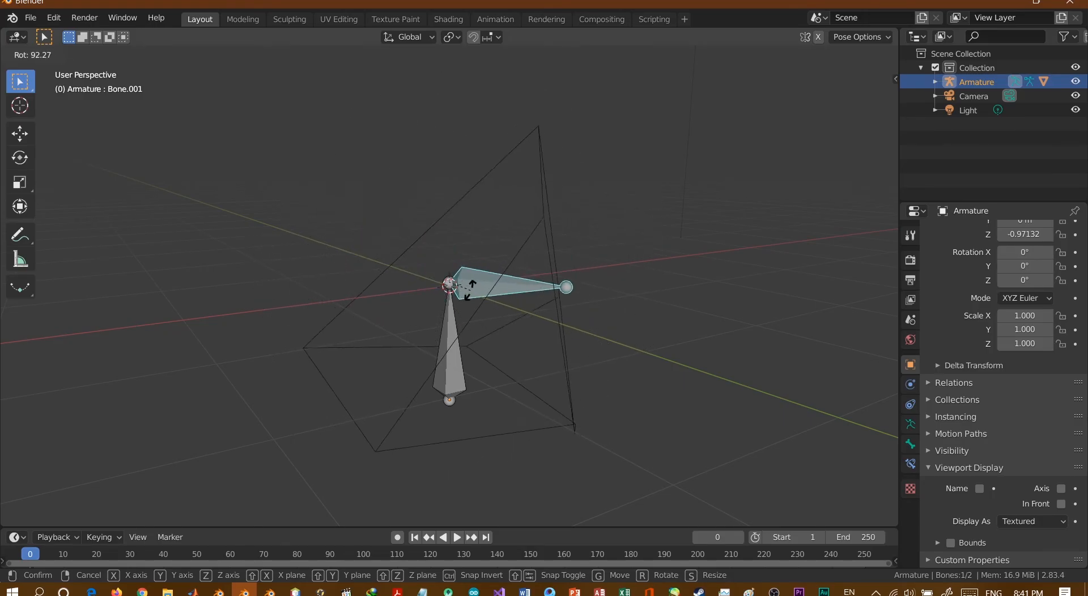
{"action": "left_click", "coordinate": [468, 254]}
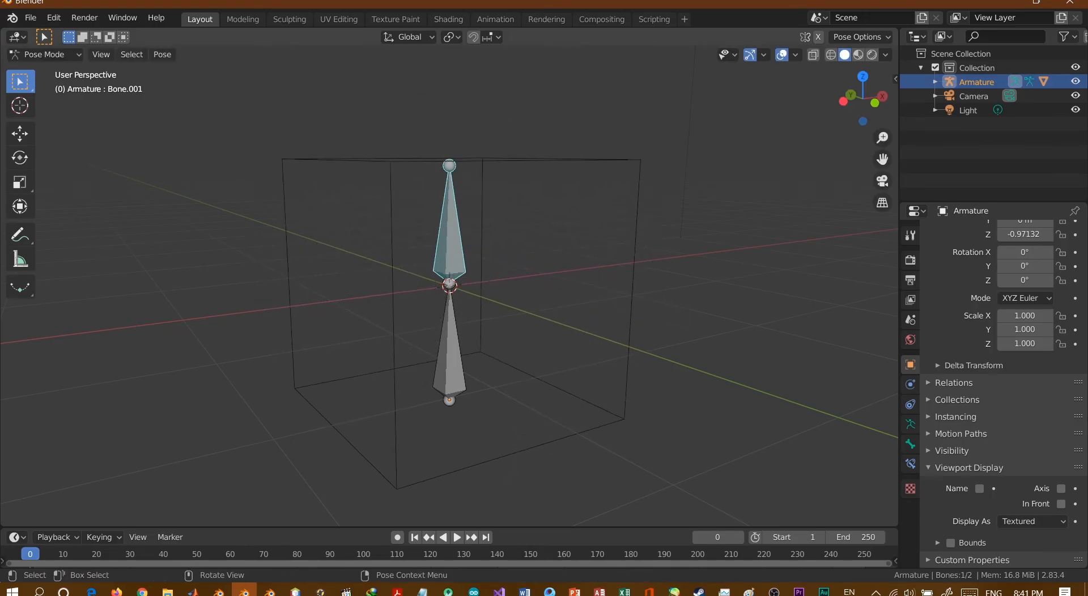
Try rotating the lower bone about -20° to test the cube's deformation, and cancel the rotation.
{"action": "left_click", "coordinate": [453, 346]}
{"action": "key", "text": "r"}
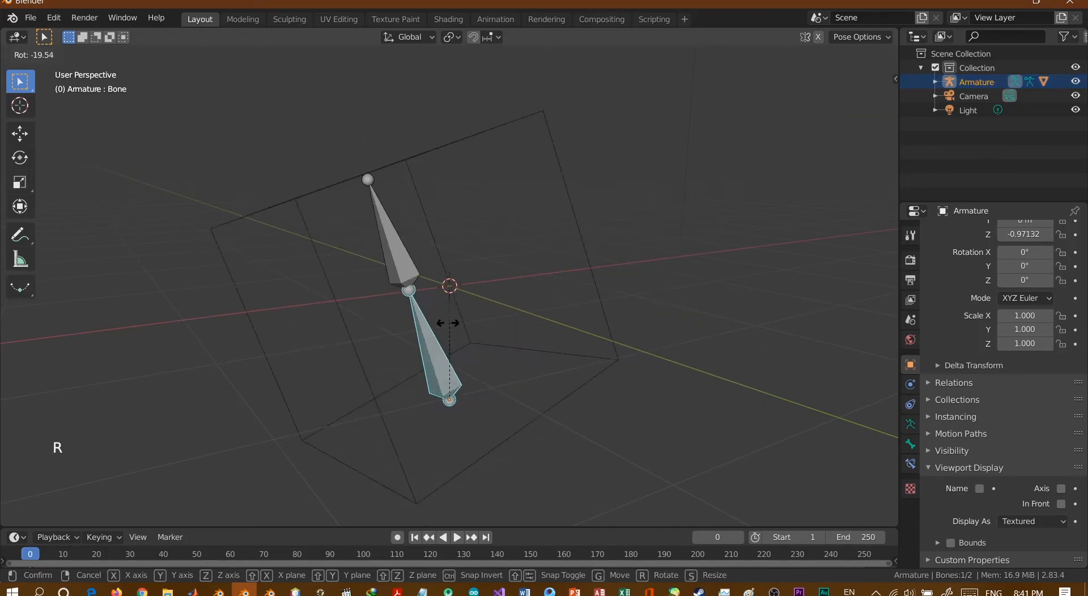
{"action": "key", "text": "Escape"}
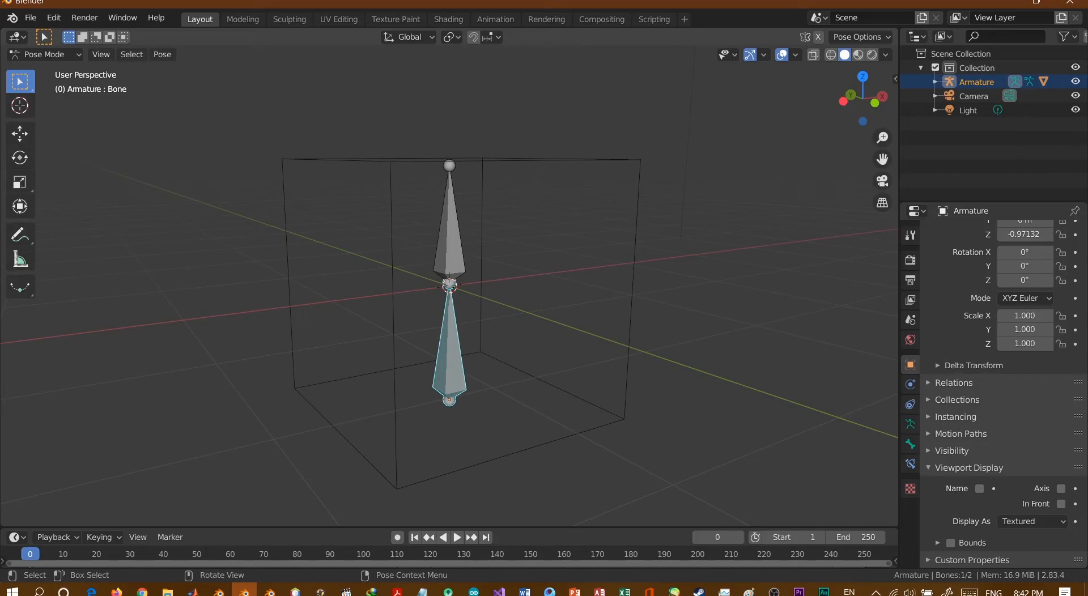
Turn on Auto Keying and insert Location, Rotation and Whole Character (Selected bones only) keyframes for both bones at frame 0.
{"action": "left_click_drag", "start_coordinate": [448, 529], "coordinate": [448, 441]}
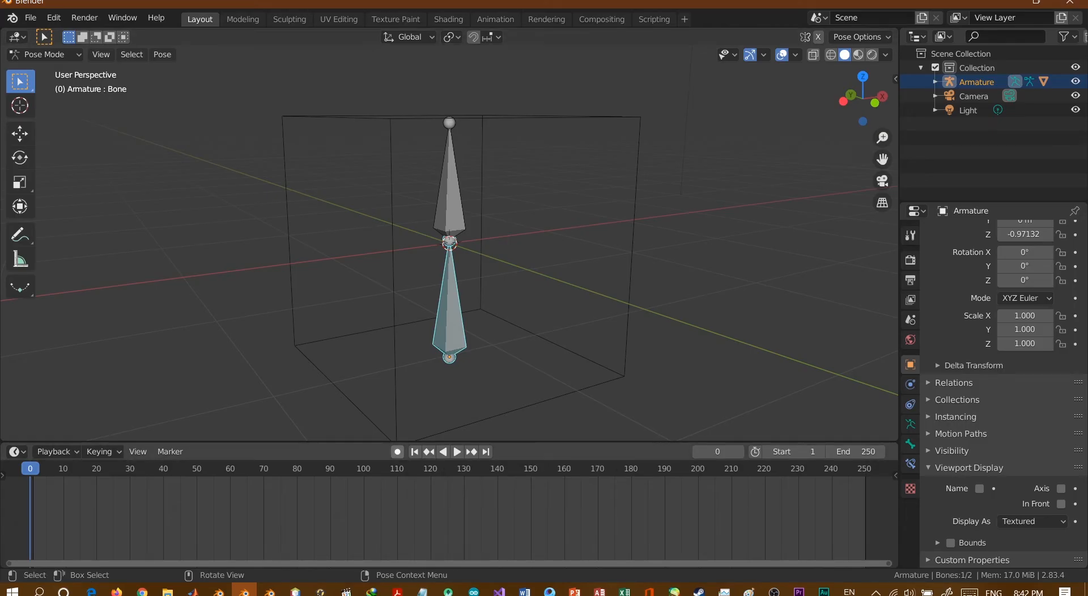
{"action": "left_click", "coordinate": [397, 452]}
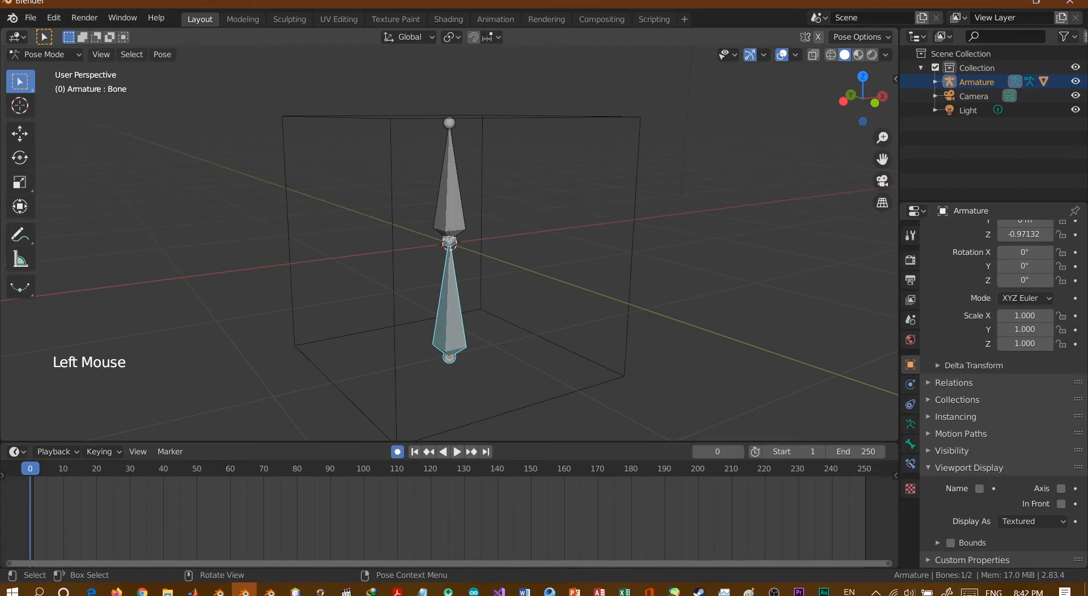
{"action": "left_click", "coordinate": [449, 187], "text": "shift"}
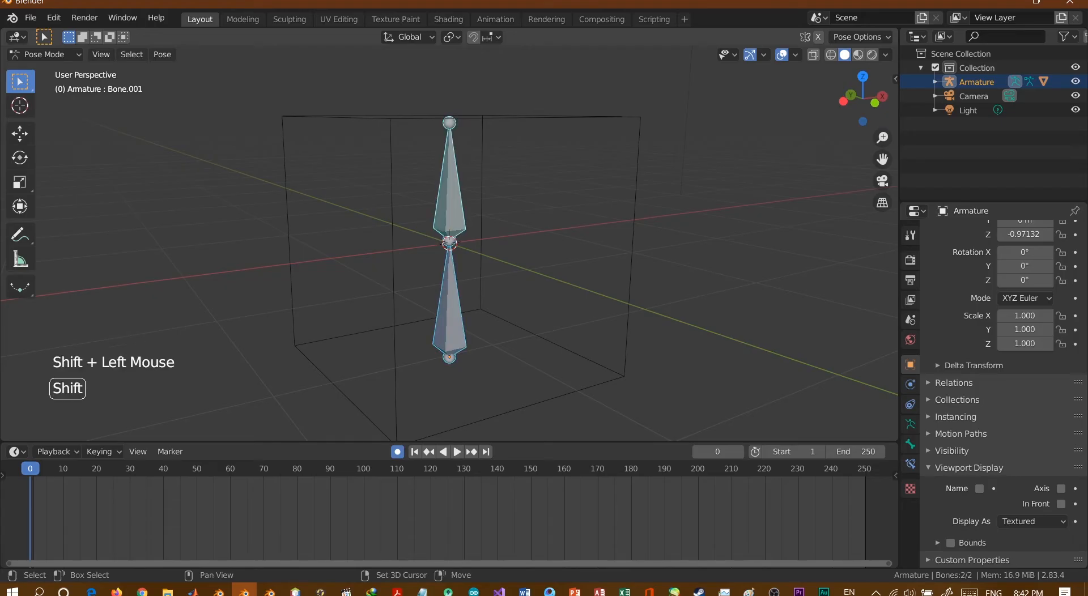
{"action": "key", "text": "i"}
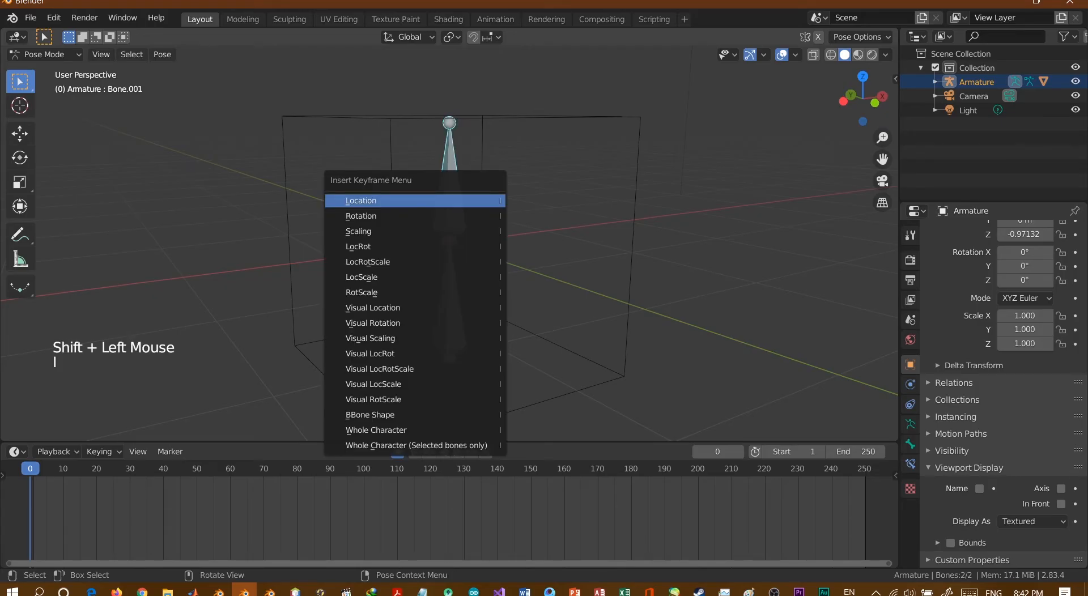
{"action": "key", "text": "Return"}
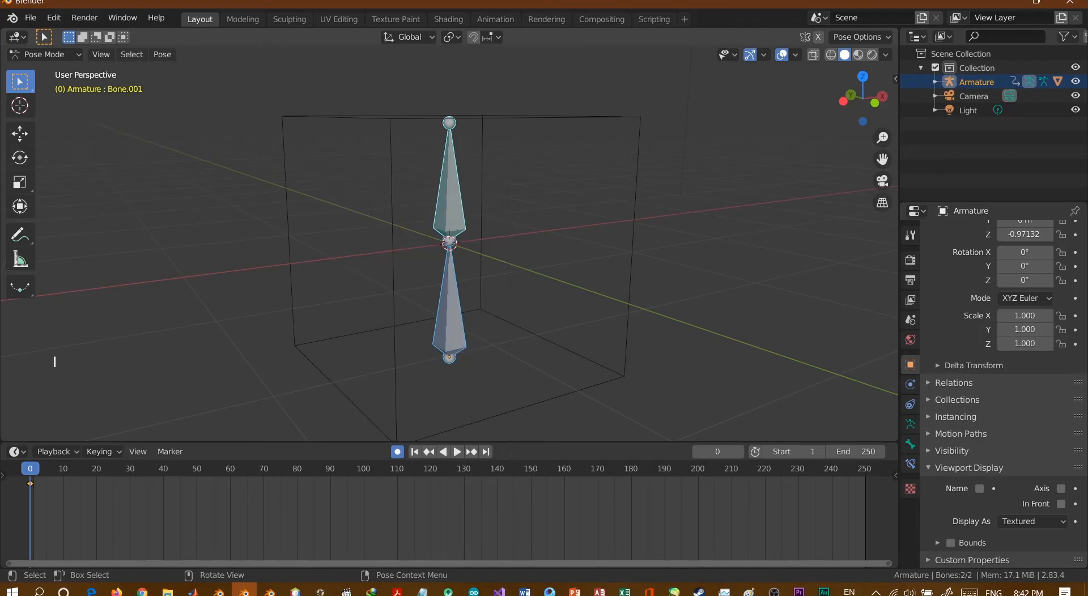
{"action": "key", "text": "i"}
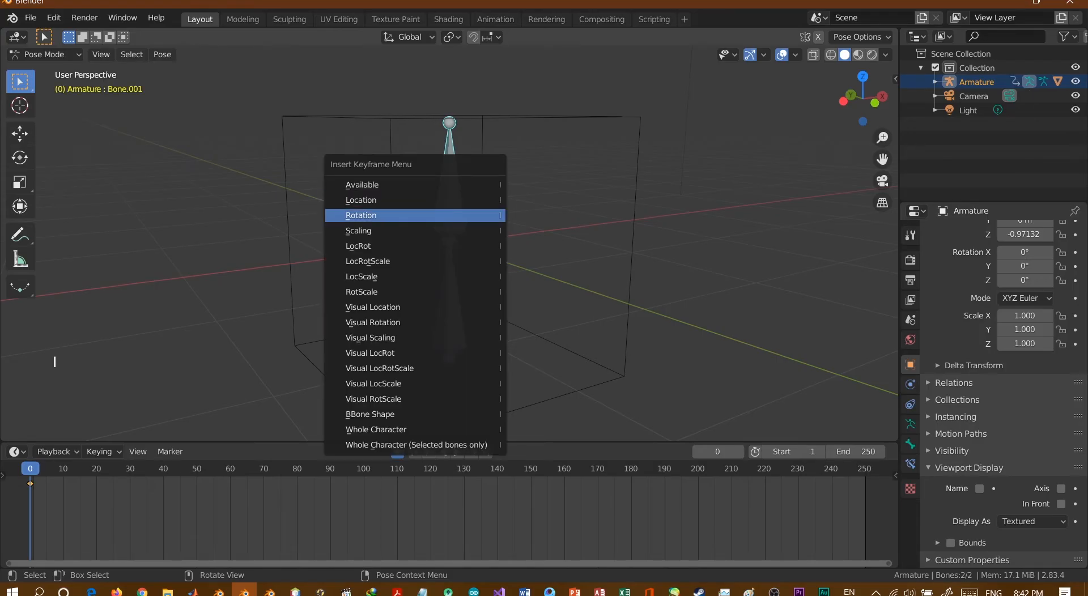
{"action": "key", "text": "Return"}
{"action": "key", "text": "i"}
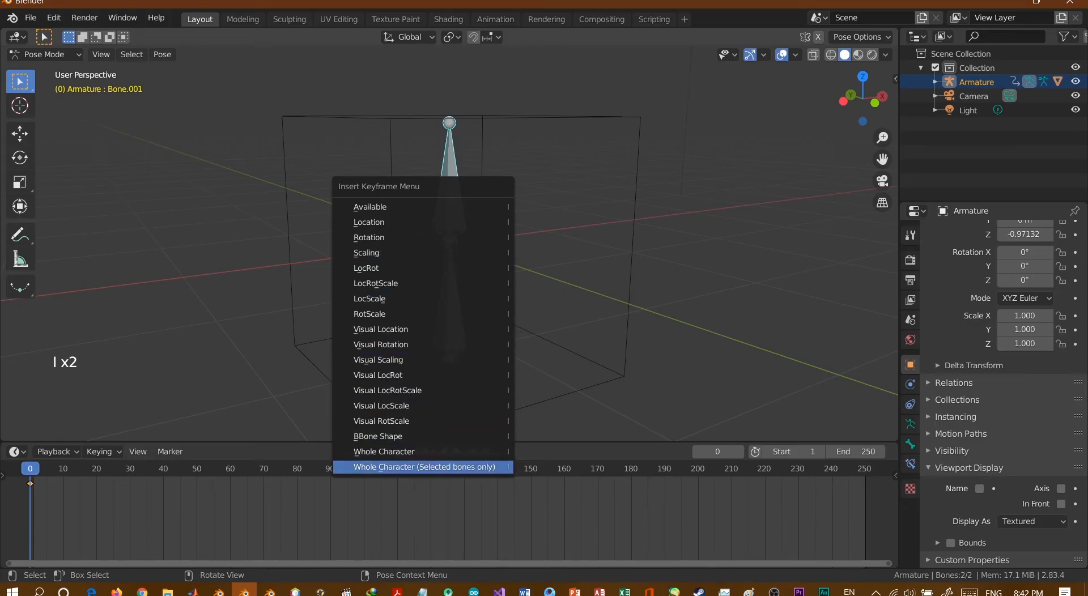
{"action": "key", "text": "Return"}
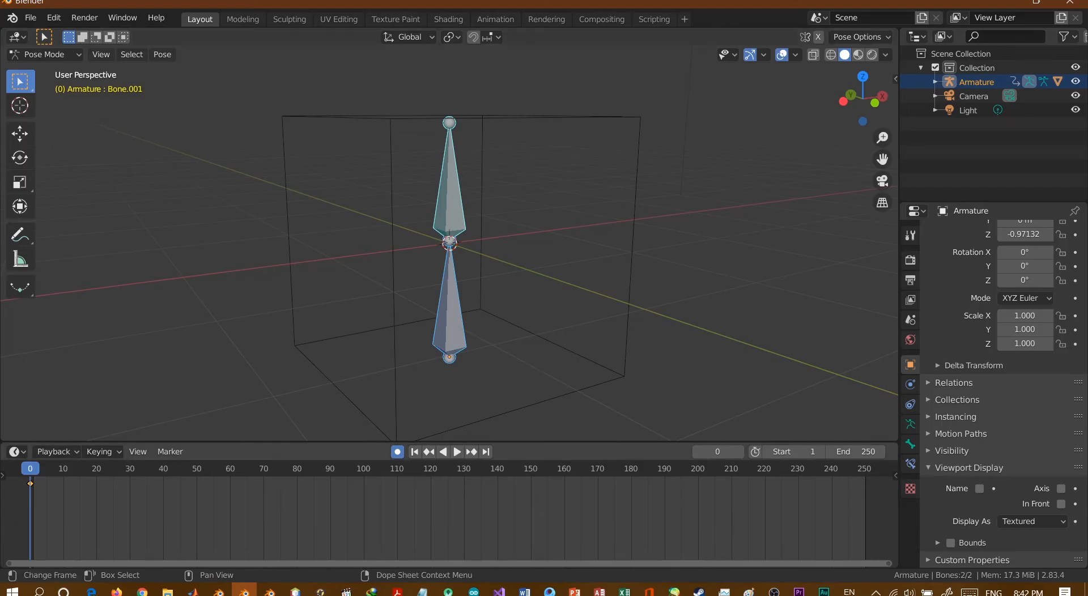
Advance to frame 10 and rotate only the upper bone about 76°, keying the pose automatically.
{"action": "left_click", "coordinate": [457, 451]}
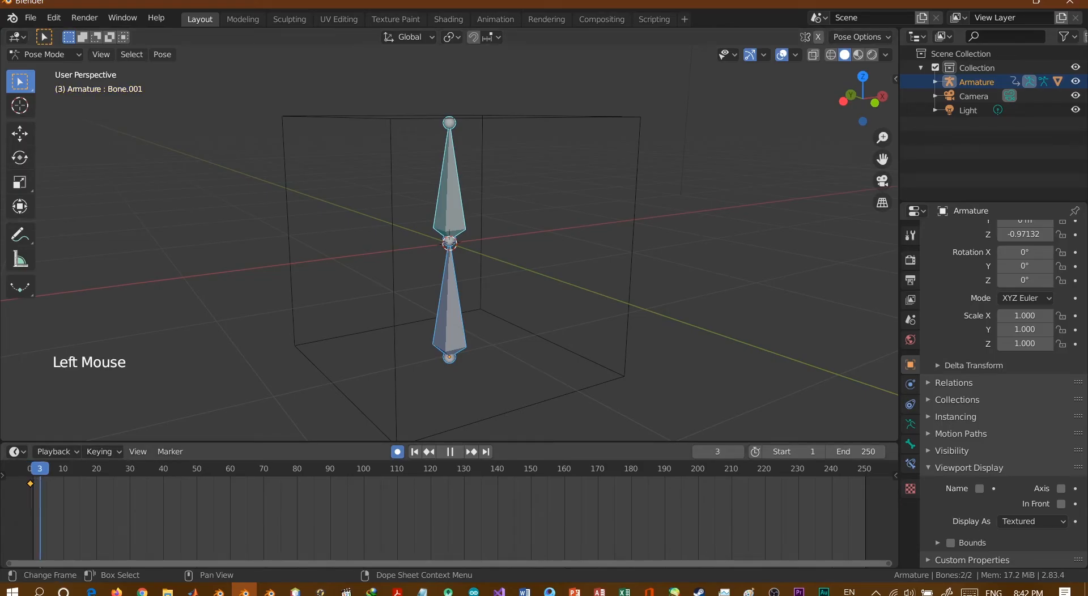
{"action": "left_click", "coordinate": [450, 451]}
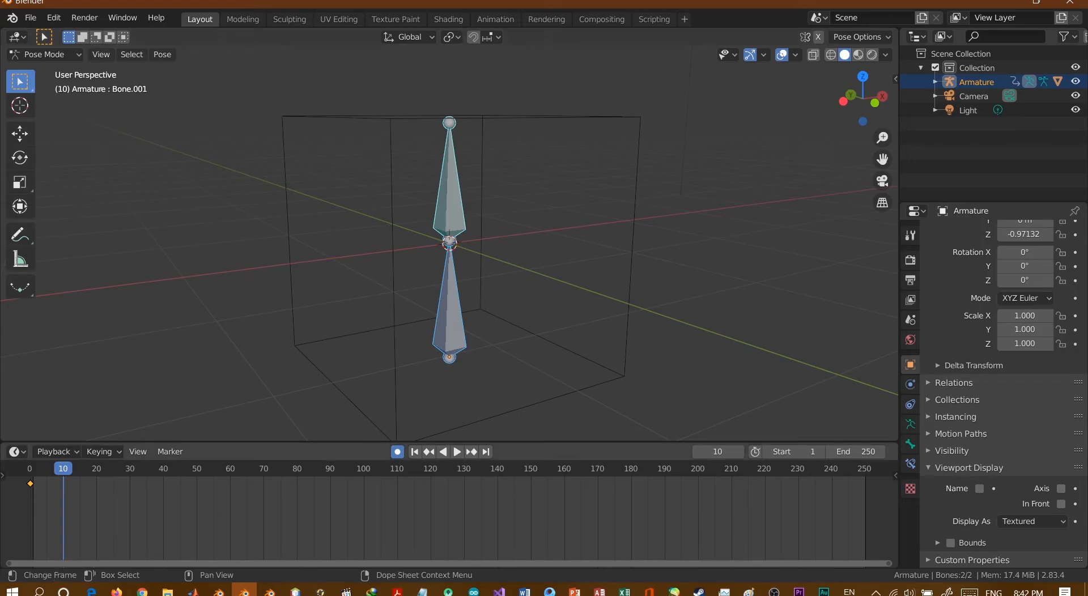
{"action": "left_click", "coordinate": [451, 195]}
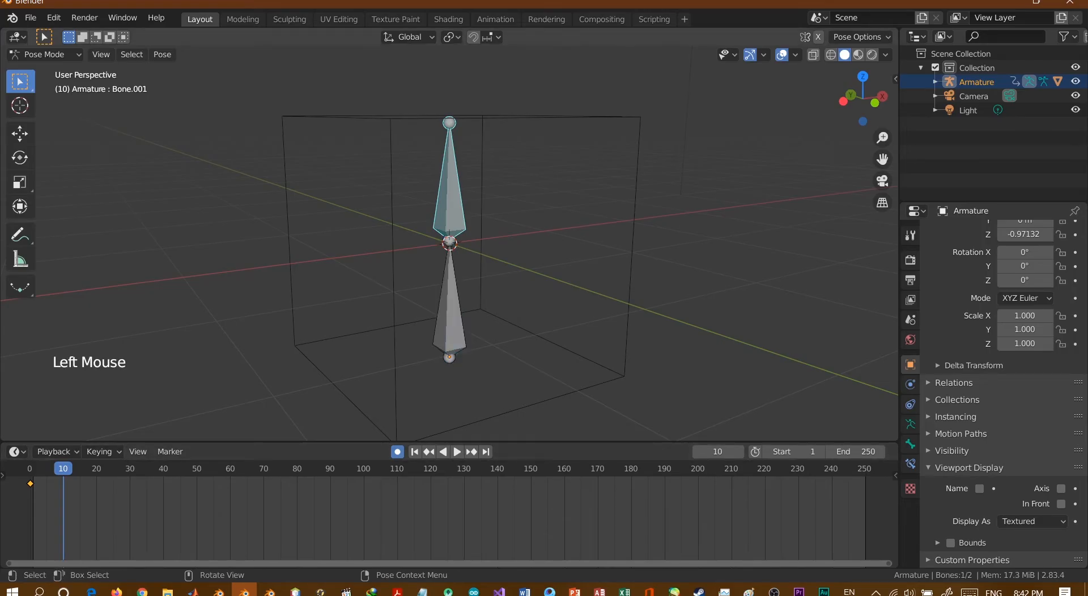
{"action": "key", "text": "r"}
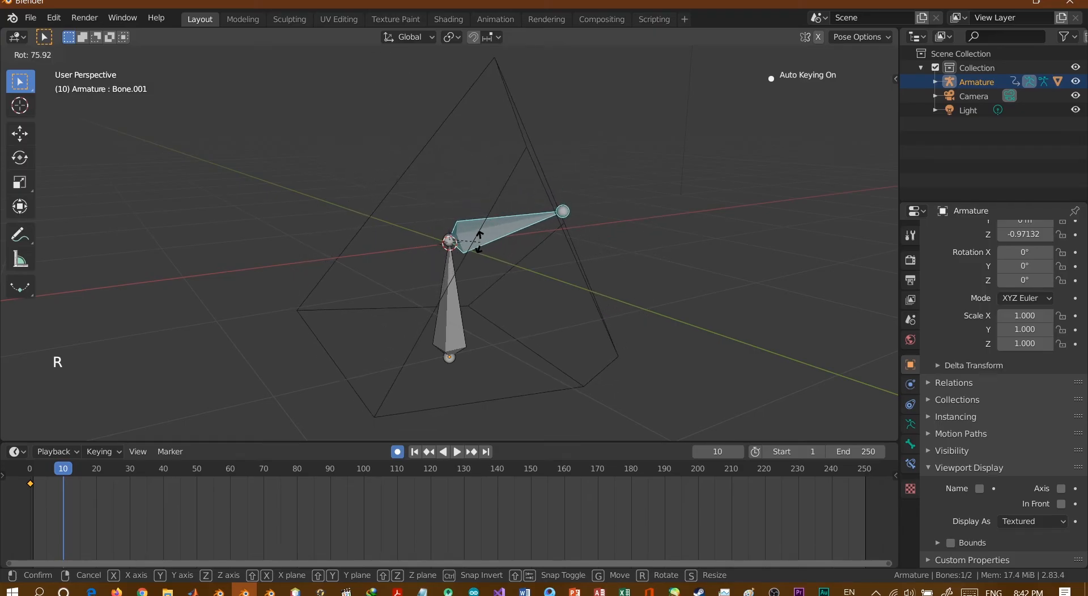
{"action": "left_click", "coordinate": [479, 241]}
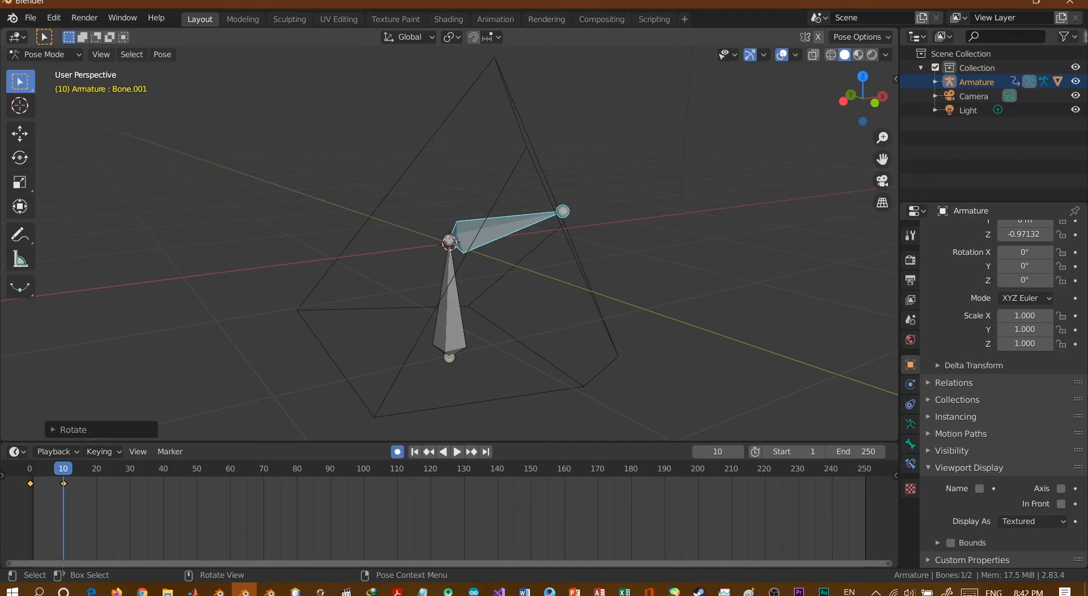
At frame 10, rotate the lower bone counterclockwise so the armature bends in the middle.
{"action": "left_click", "coordinate": [454, 245]}
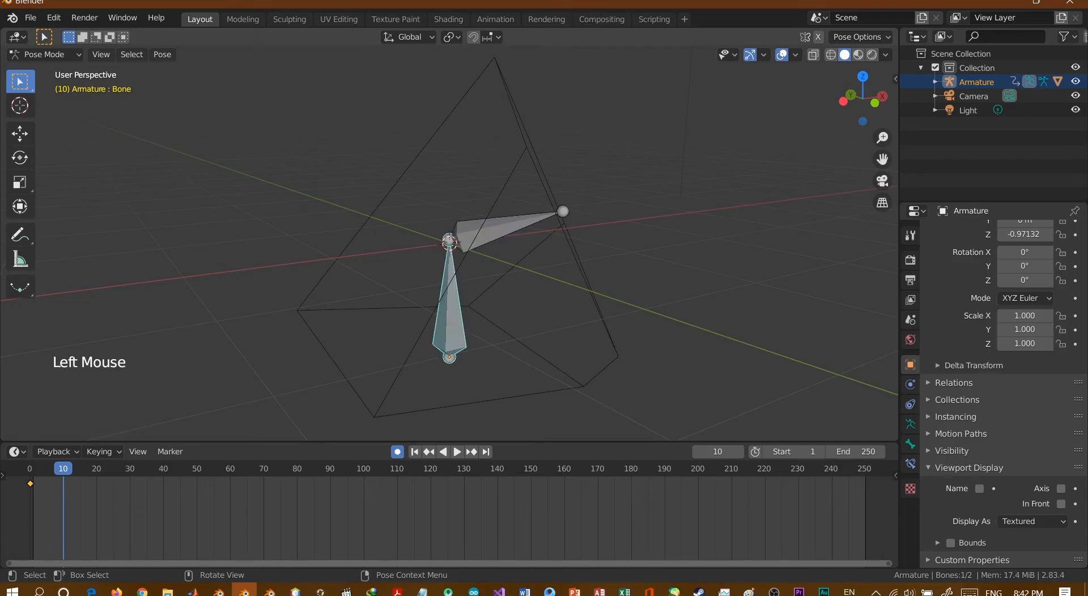
{"action": "key", "text": "r"}
{"action": "left_click", "coordinate": [360, 283]}
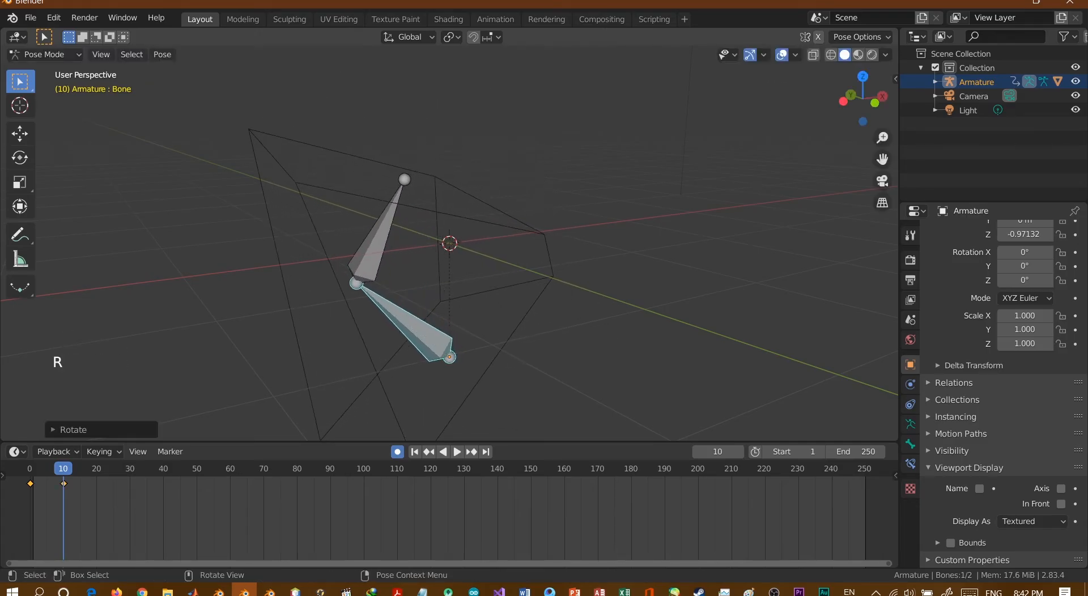
Return to frame 0 and play the animation to preview the first bend.
{"action": "left_click_drag", "start_coordinate": [63, 470], "coordinate": [30, 471]}
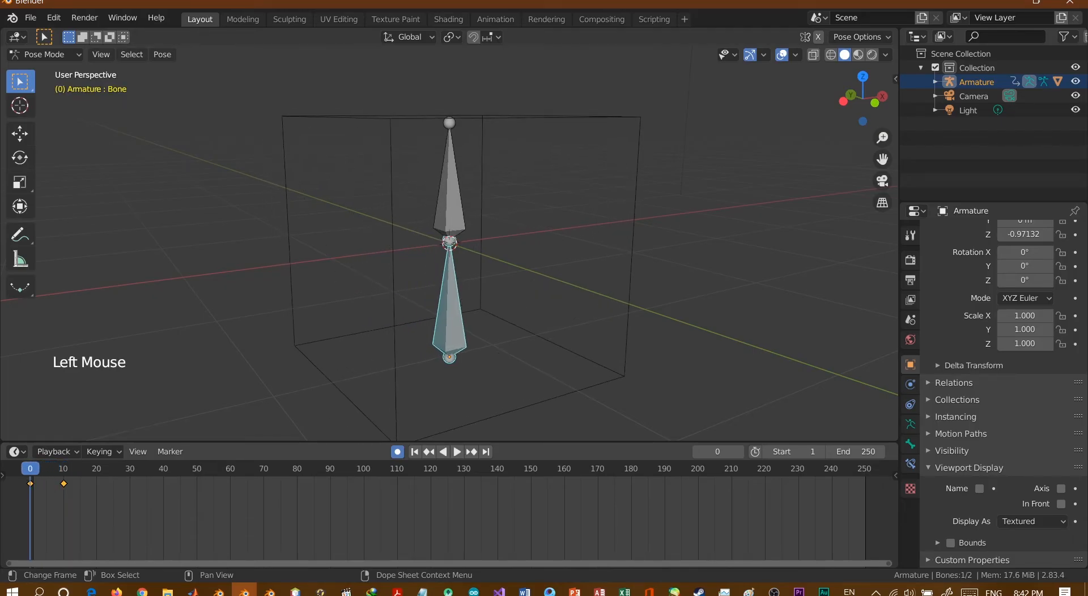
{"action": "key", "text": "space"}
{"action": "key", "text": "space"}
{"action": "key", "text": "space"}
{"action": "key", "text": "space"}
At frame 20, rotate the lower bone about 42° to bring it nearly upright.
{"action": "left_click_drag", "start_coordinate": [170, 470], "coordinate": [96, 471]}
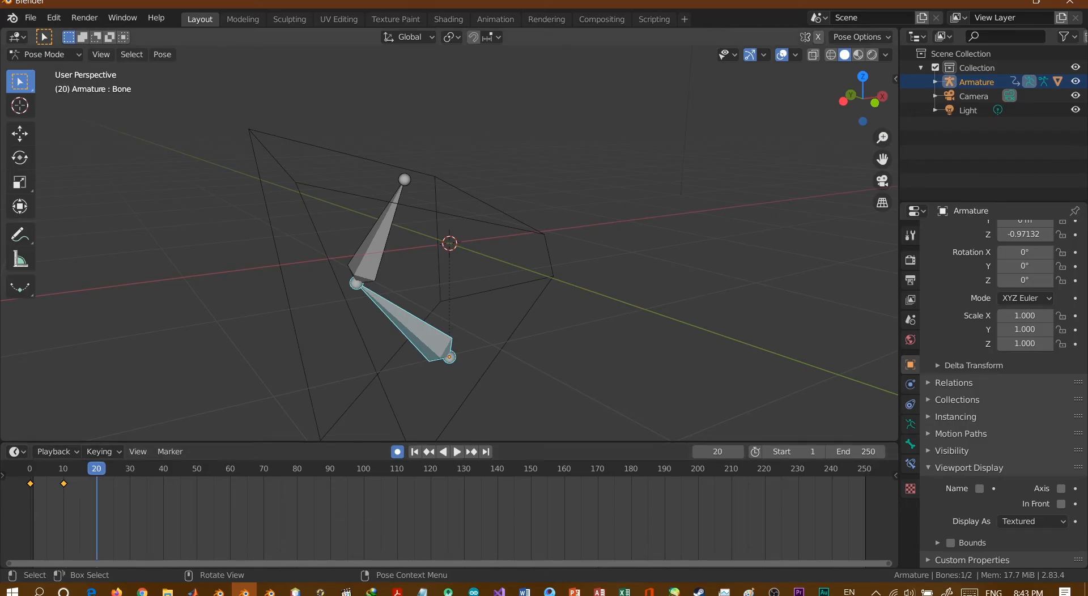
{"action": "left_click", "coordinate": [418, 332]}
{"action": "key", "text": "r"}
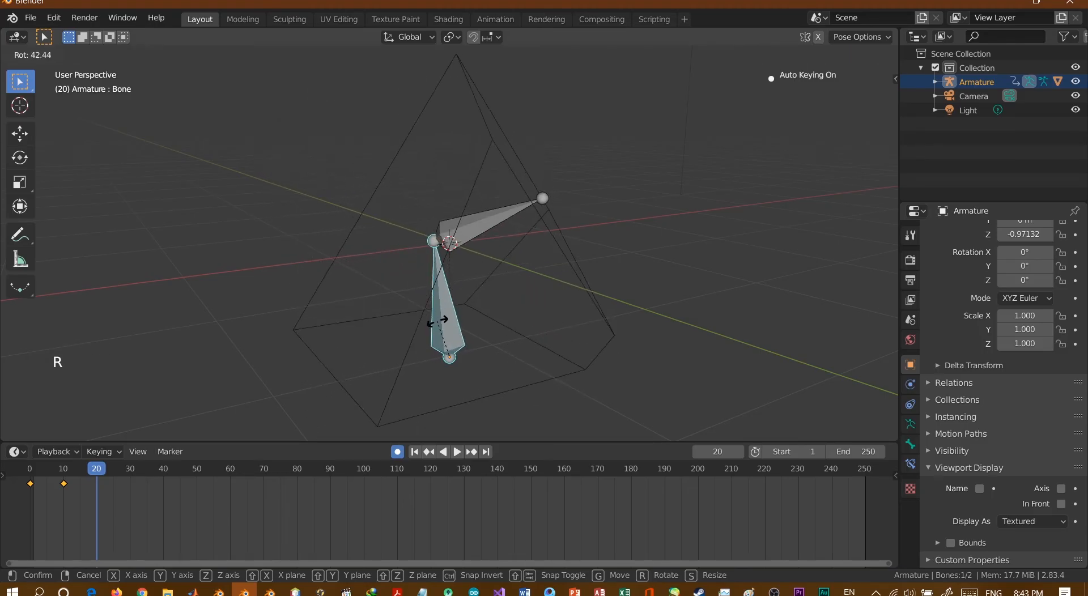
{"action": "left_click", "coordinate": [437, 322]}
At frame 30, rotate the upper bone about -76° to line it up with the lower bone.
{"action": "left_click_drag", "start_coordinate": [96, 468], "coordinate": [130, 468]}
{"action": "left_click", "coordinate": [481, 222]}
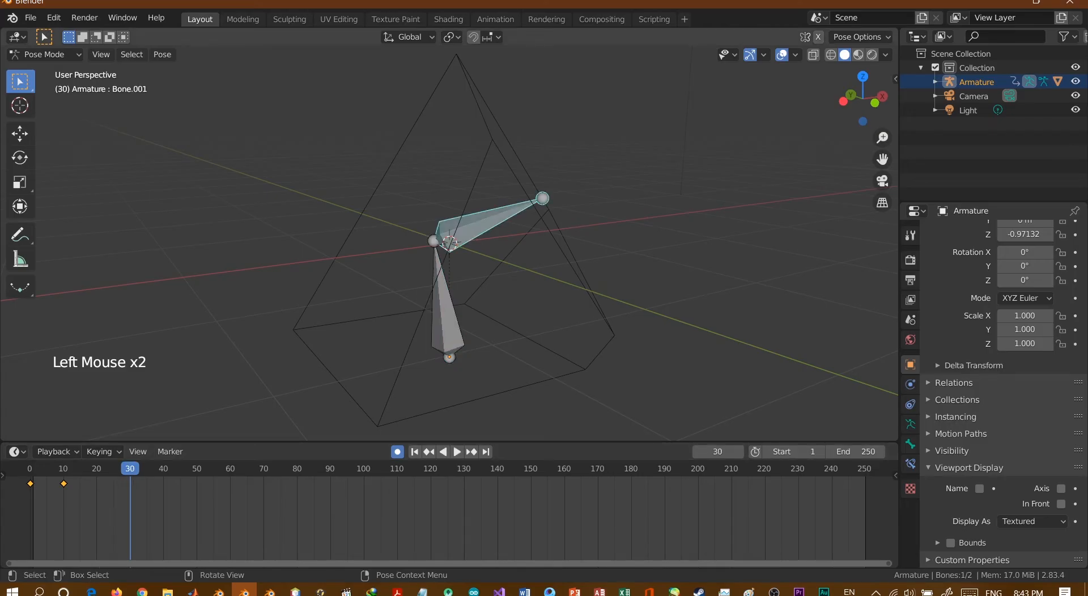
{"action": "key", "text": "r"}
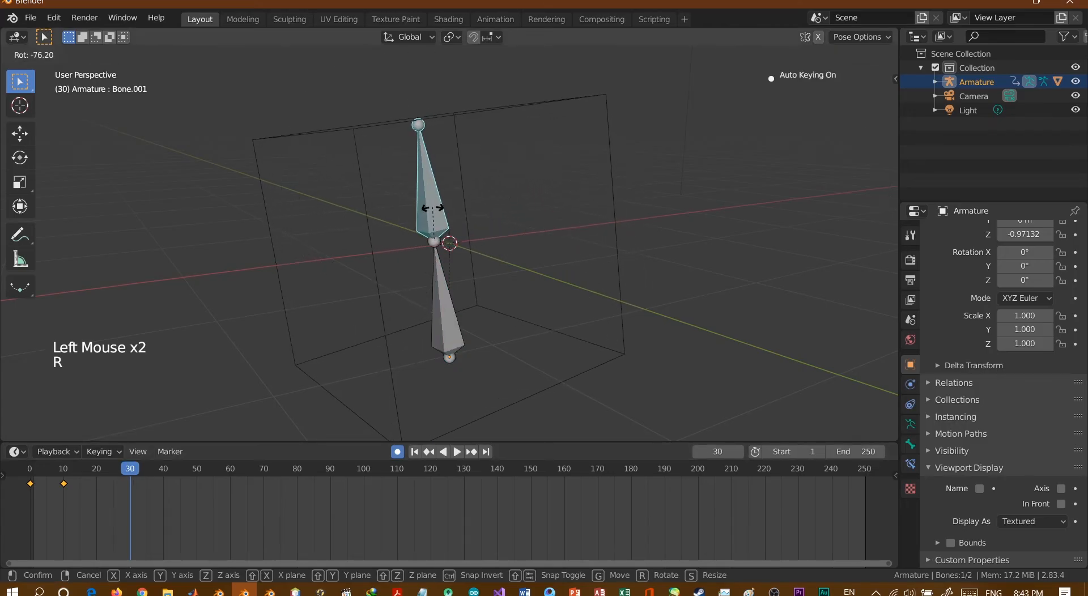
{"action": "left_click", "coordinate": [433, 208]}
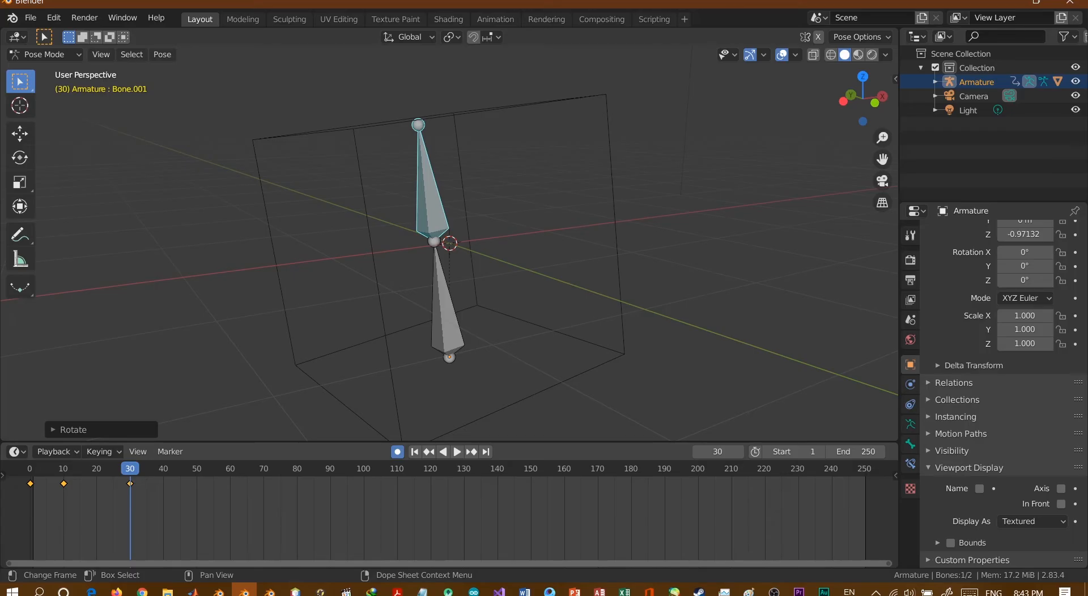
At frame 39, rotate the lower bone about 33° to tilt the whole armature.
{"action": "left_click", "coordinate": [457, 452]}
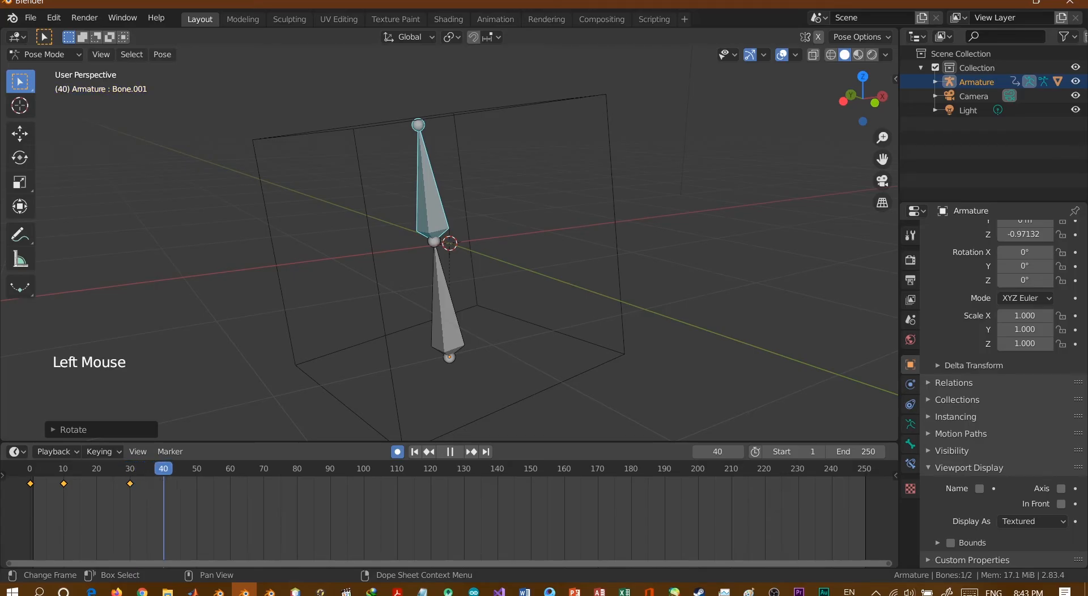
{"action": "left_click_drag", "start_coordinate": [163, 468], "coordinate": [160, 469]}
{"action": "left_click", "coordinate": [451, 329]}
{"action": "key", "text": "r"}
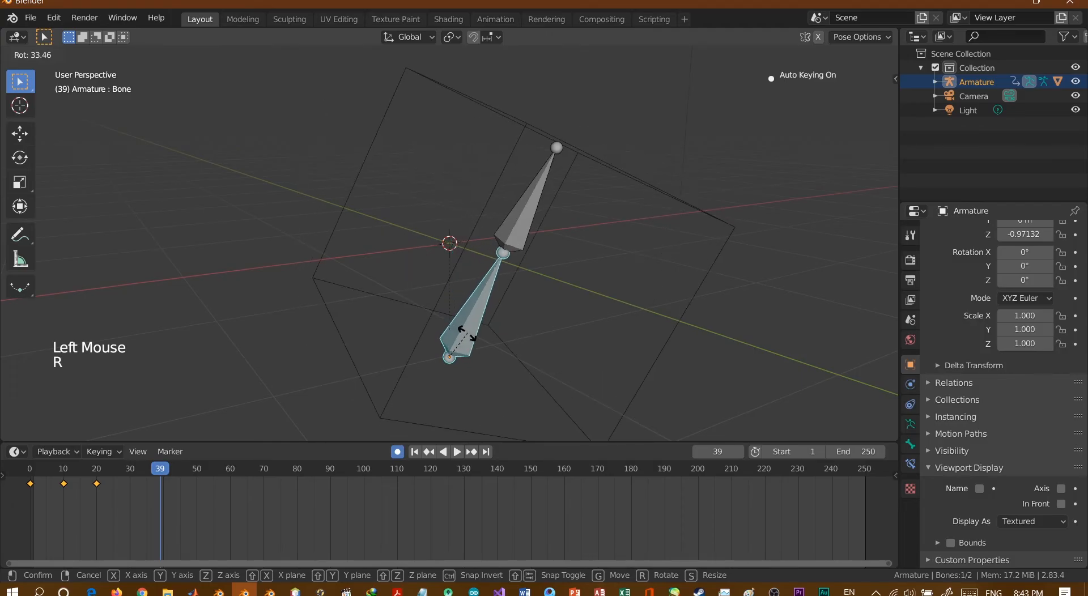
{"action": "left_click", "coordinate": [466, 334]}
At frame 51, rotate the upper bone about -37° to bend it back from the lower bone.
{"action": "left_click", "coordinate": [457, 451]}
{"action": "left_click_drag", "start_coordinate": [197, 469], "coordinate": [200, 469]}
{"action": "left_click", "coordinate": [526, 212]}
{"action": "key", "text": "r"}
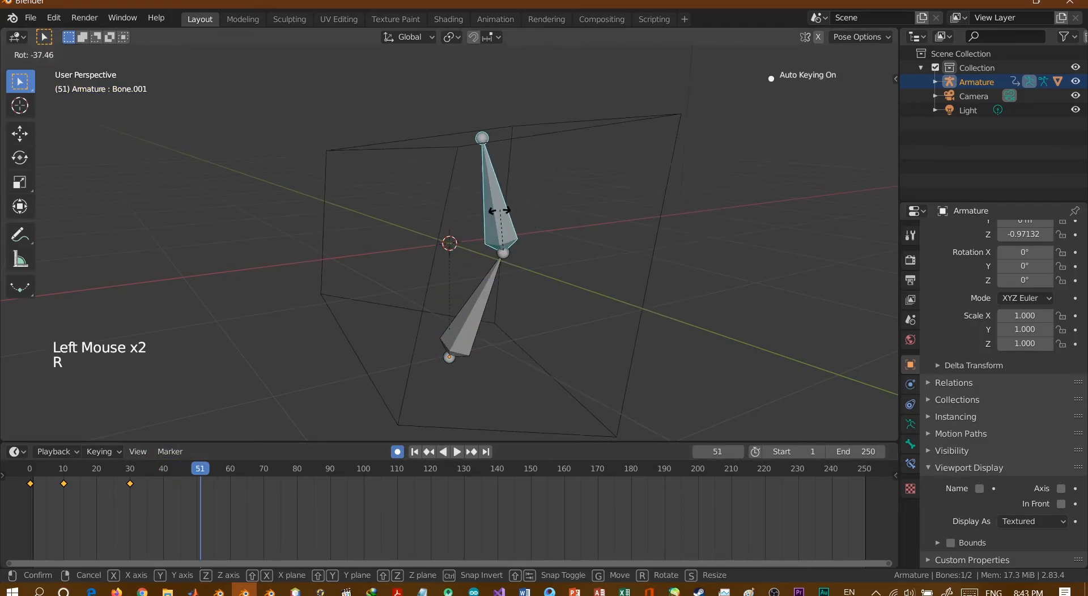
{"action": "left_click", "coordinate": [498, 211]}
Play the bone animation from frame 0, stop it, and scrub back to frame 6.
{"action": "left_click_drag", "start_coordinate": [203, 469], "coordinate": [30, 469]}
{"action": "key", "text": "space"}
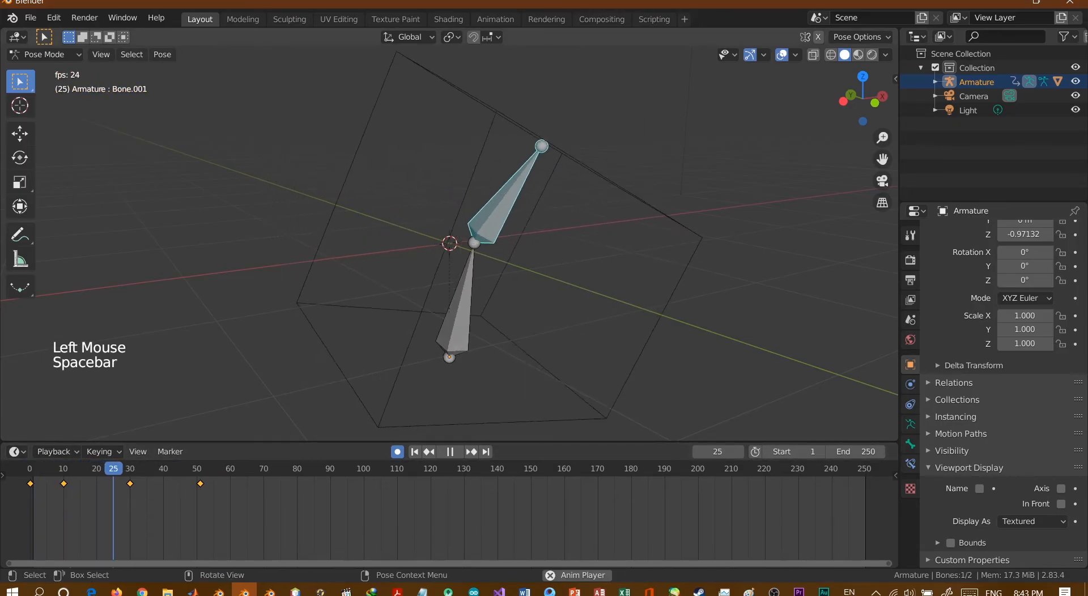
{"action": "key", "text": "space"}
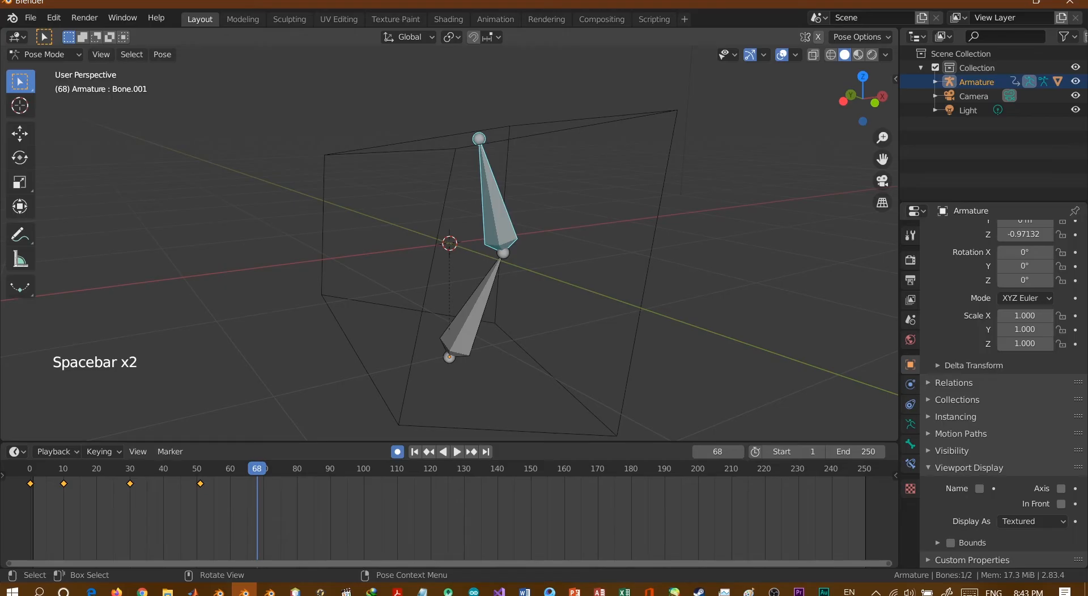
{"action": "left_click", "coordinate": [90, 469]}
{"action": "left_click_drag", "start_coordinate": [90, 469], "coordinate": [50, 468]}
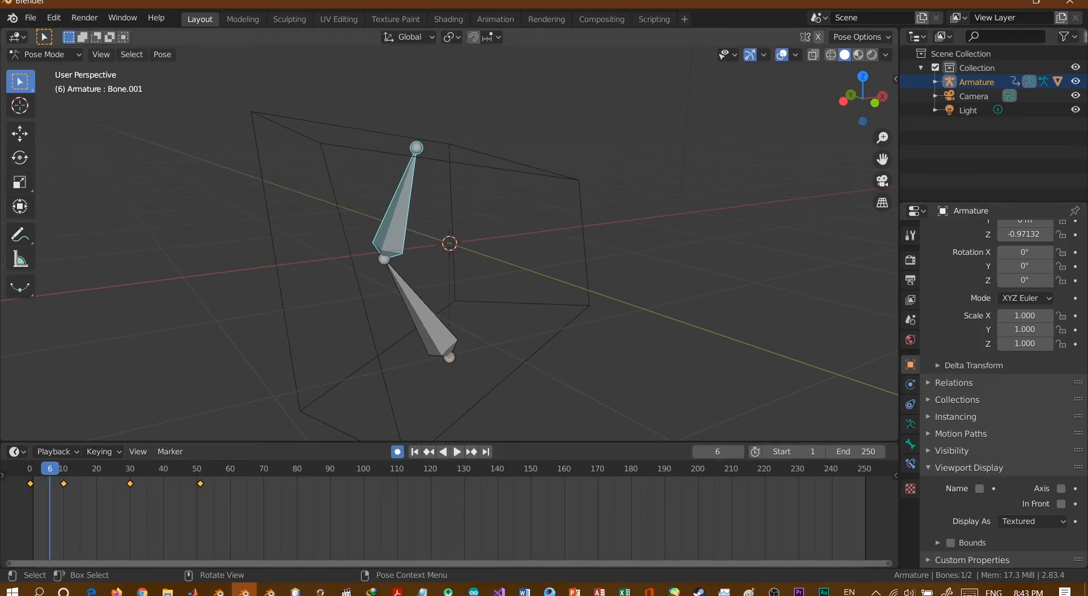
Switch the armature from Pose Mode back to Object Mode.
{"action": "left_click", "coordinate": [187, 238]}
{"action": "left_click", "coordinate": [45, 55]}
{"action": "left_click", "coordinate": [45, 55]}
{"action": "left_click", "coordinate": [48, 71]}
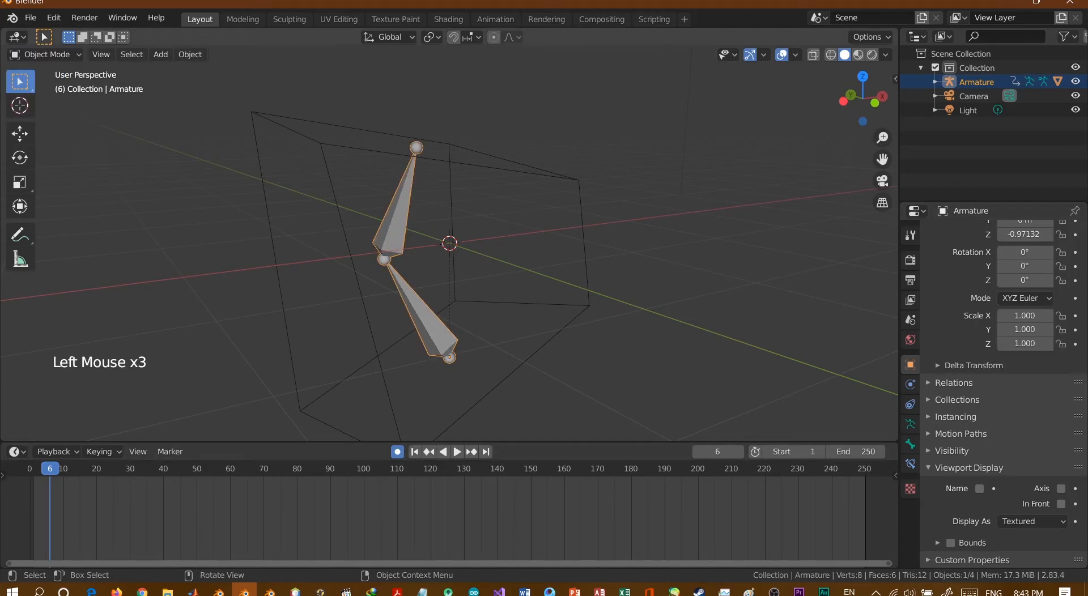
Select the cube and set its viewport Display As option to Textured.
{"action": "scroll", "coordinate": [1009, 426], "scroll_direction": "down", "scroll_amount": 4}
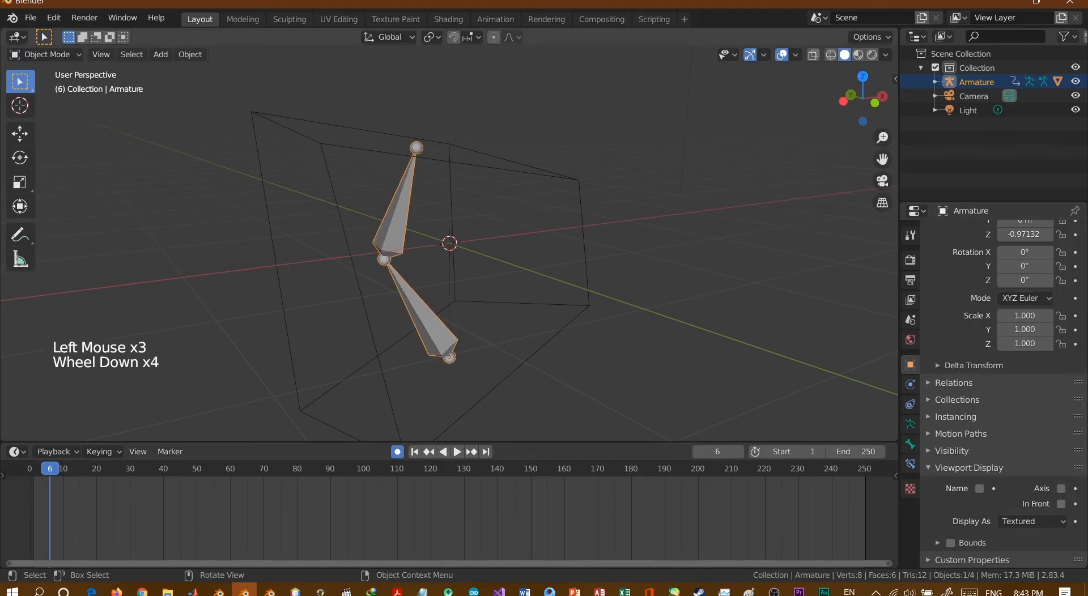
{"action": "left_click", "coordinate": [584, 244]}
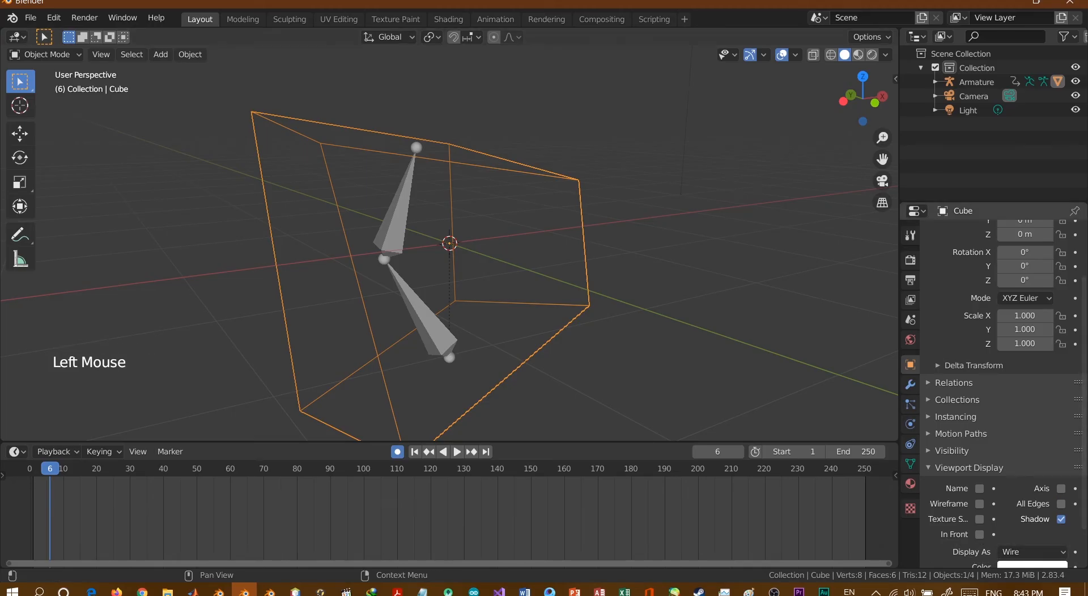
{"action": "scroll", "coordinate": [1009, 425], "scroll_direction": "down", "scroll_amount": 2}
{"action": "left_click", "coordinate": [1033, 507]}
{"action": "left_click", "coordinate": [1026, 444]}
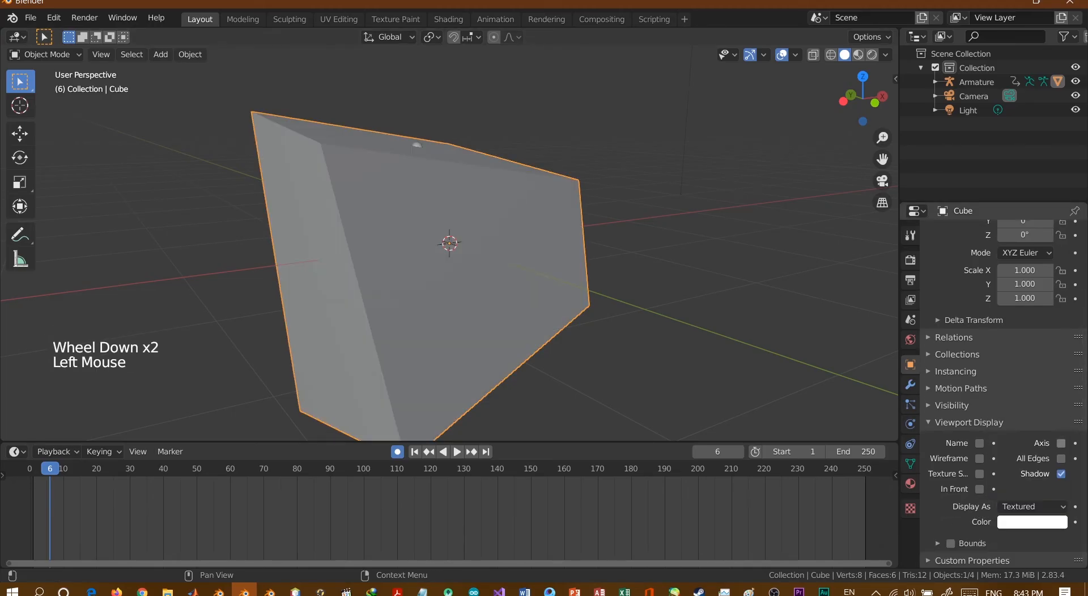
Play the solid cube's animation from frame 0.
{"action": "left_click", "coordinate": [30, 469]}
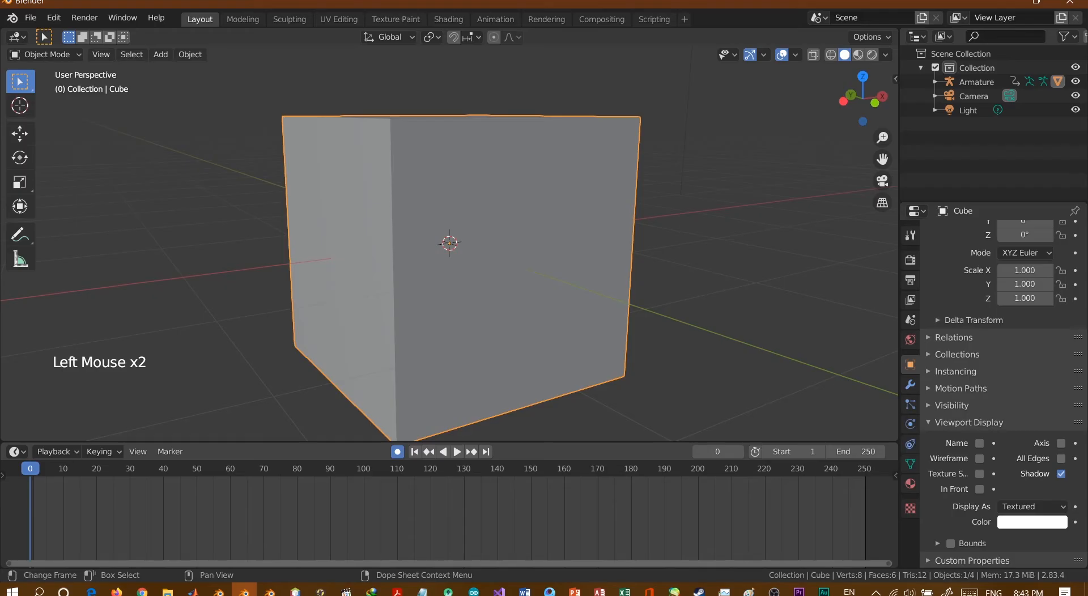
{"action": "key", "text": "space"}
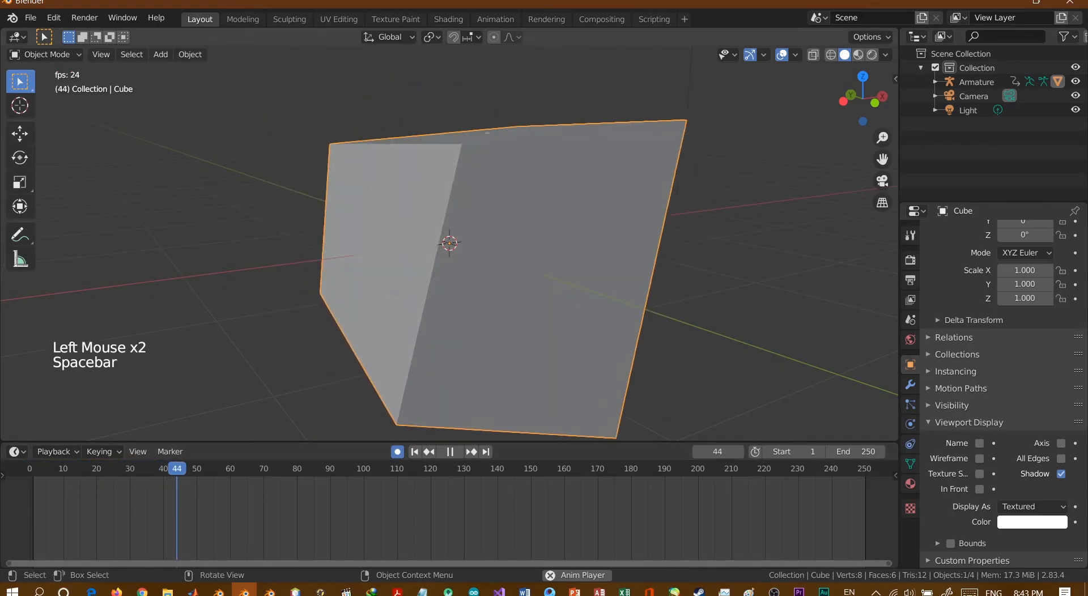
Stop the playback and start a new General file without saving the current changes.
{"action": "key", "text": "space"}
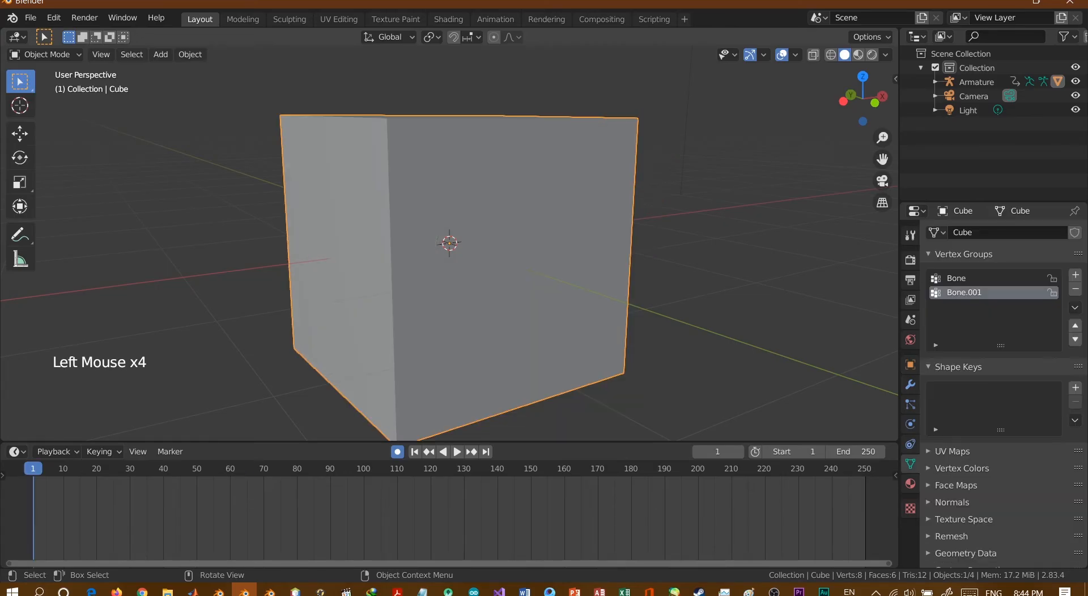
{"action": "scroll", "coordinate": [450, 243], "scroll_direction": "down", "scroll_amount": 2}
{"action": "left_click", "coordinate": [31, 17]}
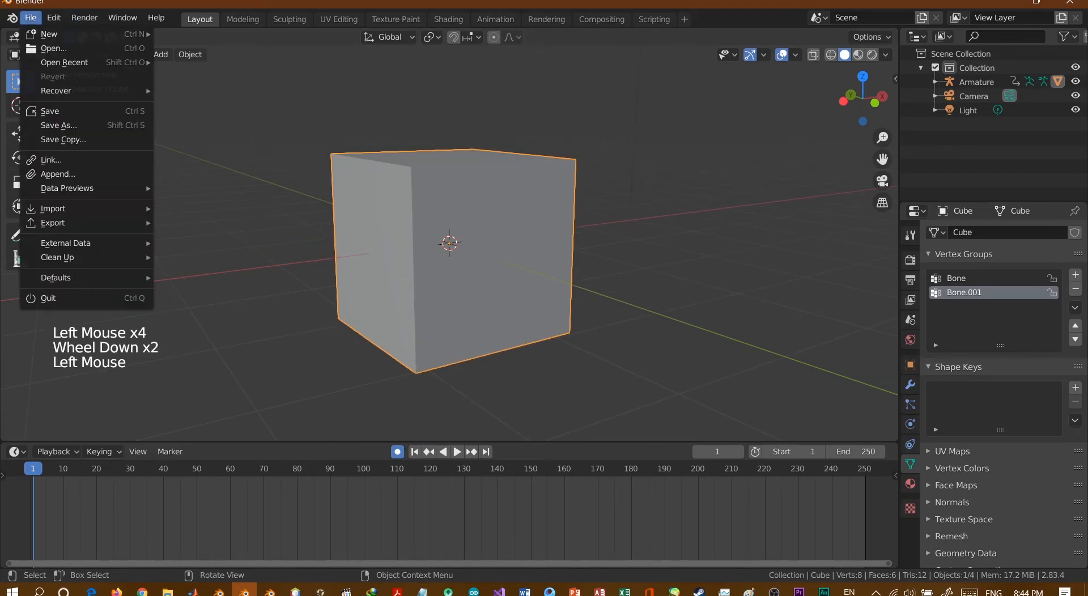
{"action": "mouse_move", "coordinate": [85, 34]}
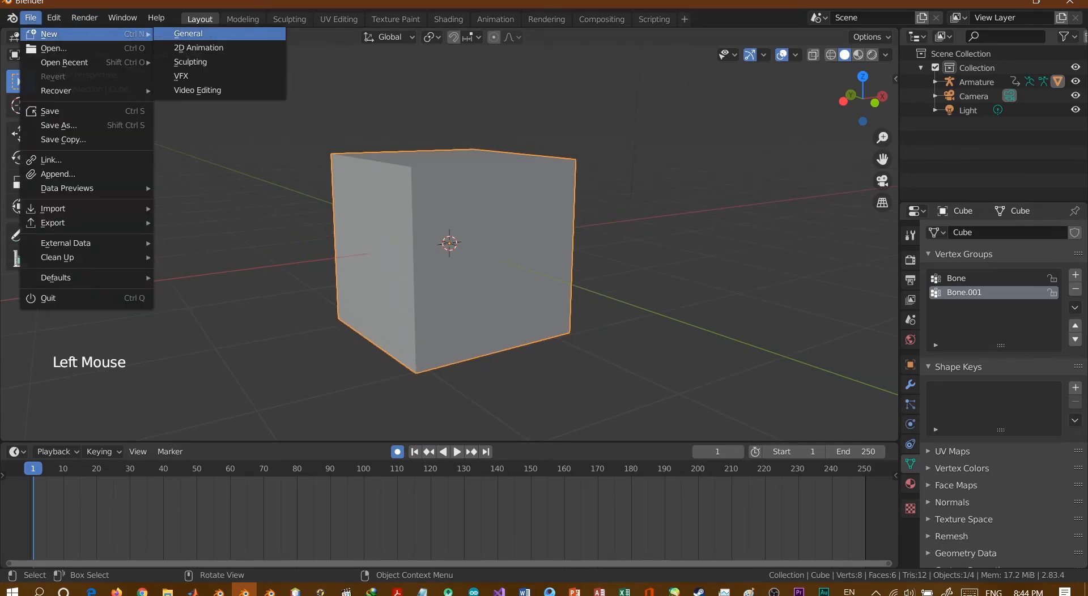
{"action": "left_click", "coordinate": [193, 34]}
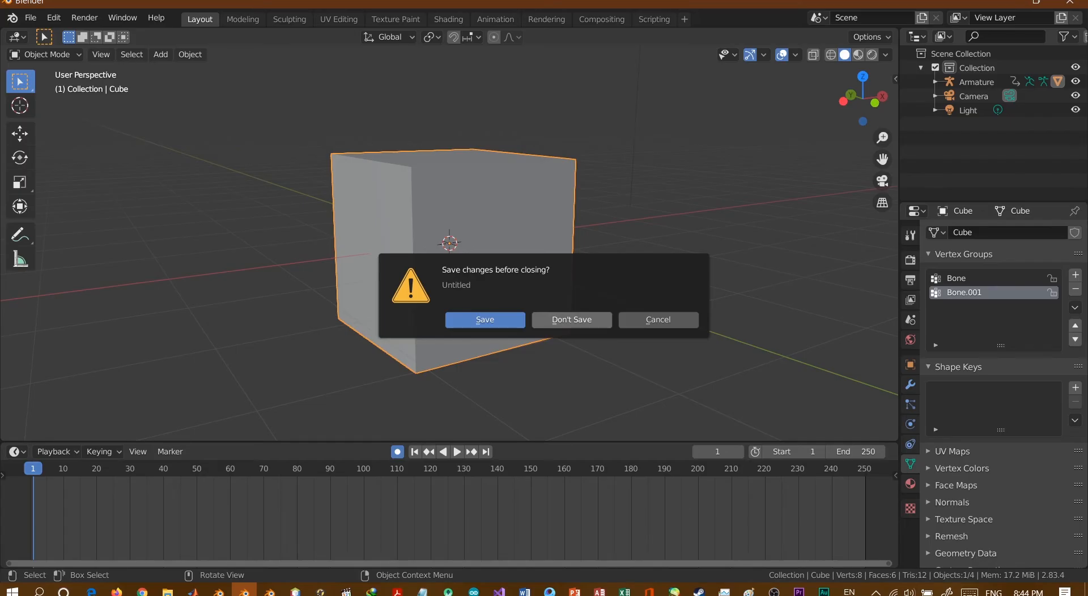
{"action": "left_click", "coordinate": [572, 319]}
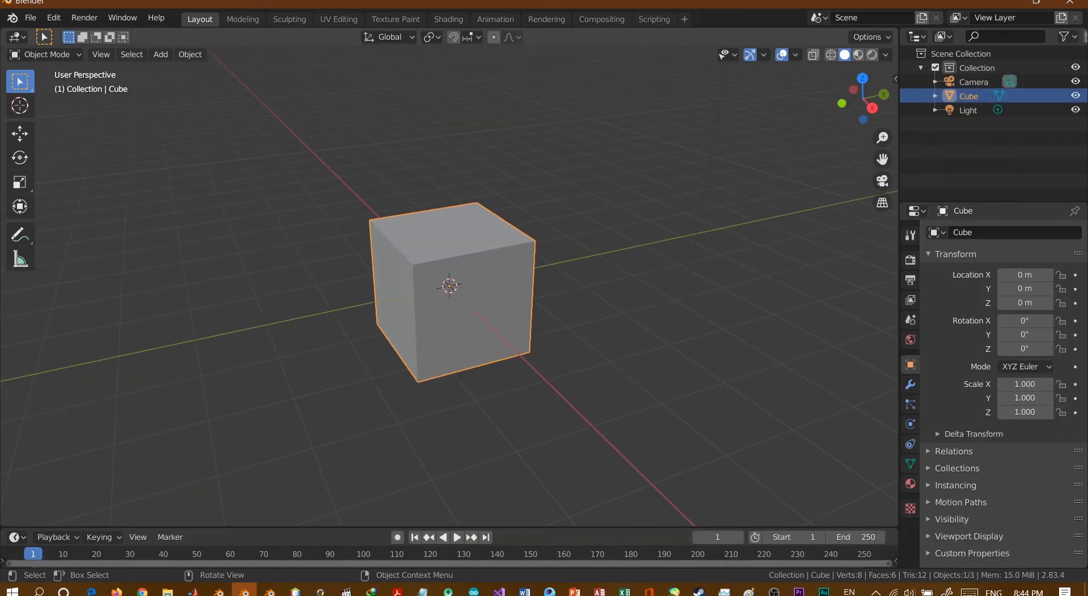
{"action": "scroll", "coordinate": [449, 285], "scroll_direction": "up", "scroll_amount": 3}
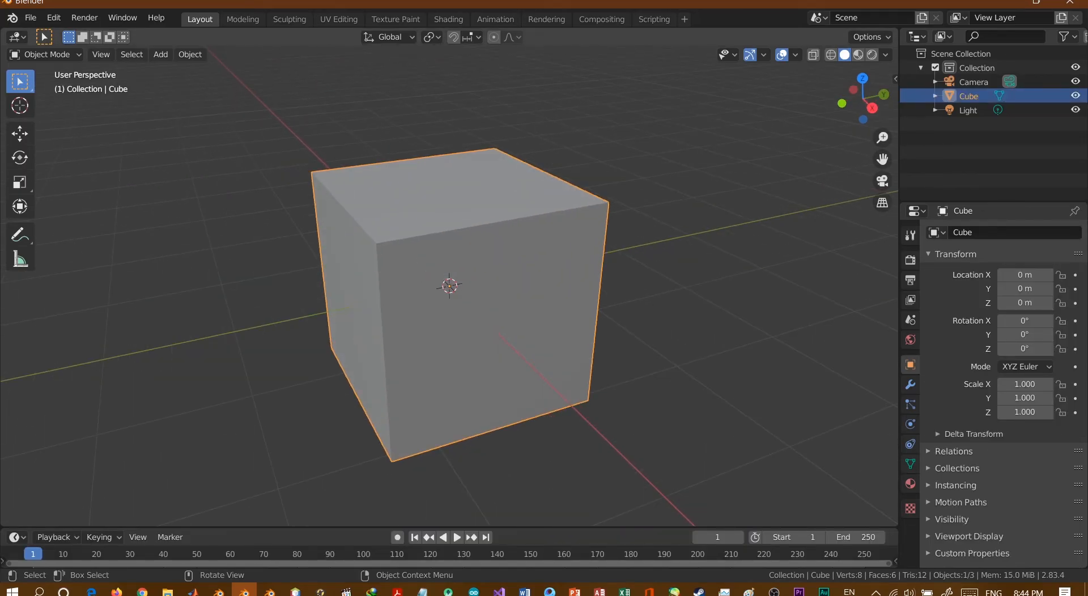
{"action": "scroll", "coordinate": [459, 300], "scroll_direction": "down", "scroll_amount": 1}
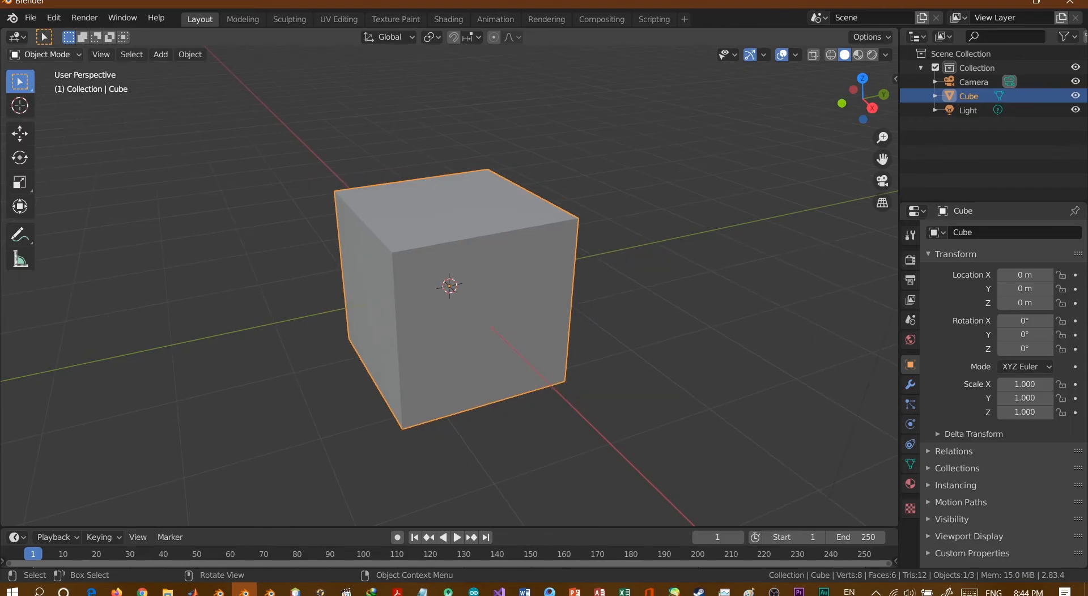
{"action": "left_click", "coordinate": [45, 54]}
{"action": "left_click", "coordinate": [46, 85]}
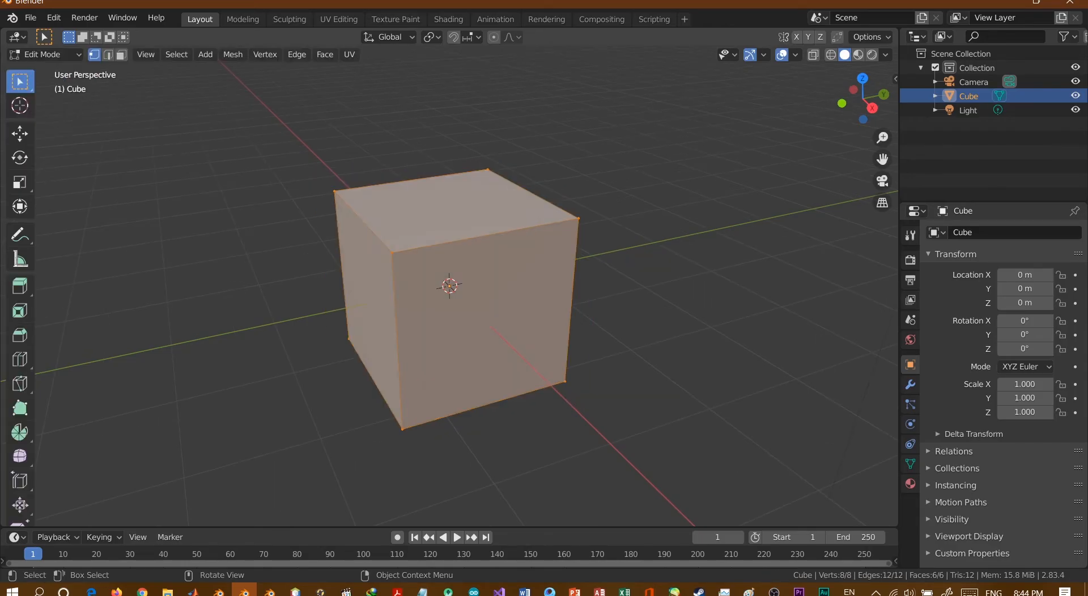
{"action": "left_click", "coordinate": [42, 55]}
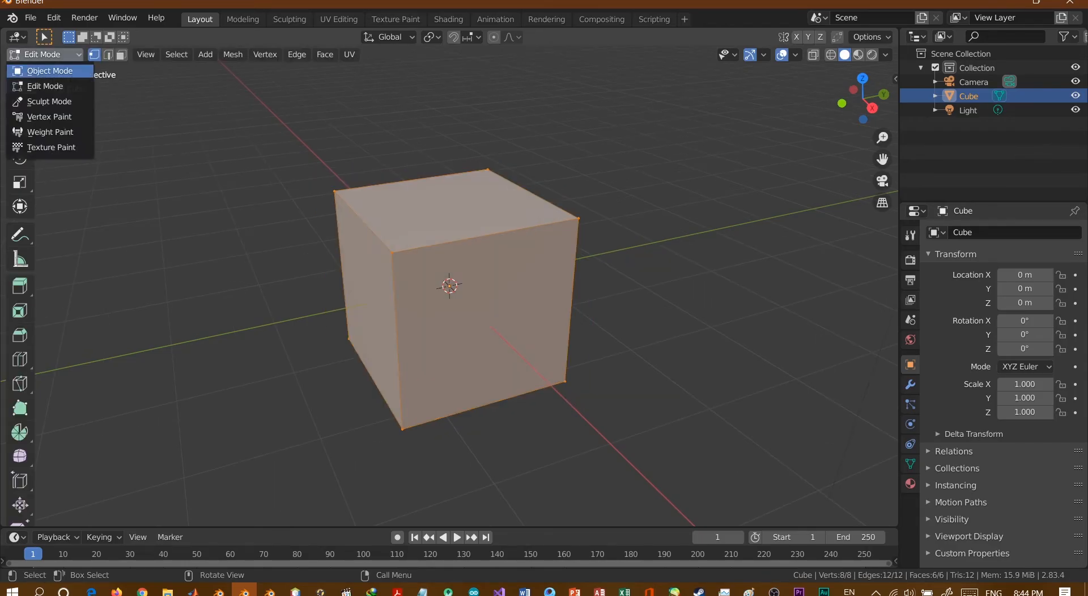
{"action": "left_click", "coordinate": [49, 71]}
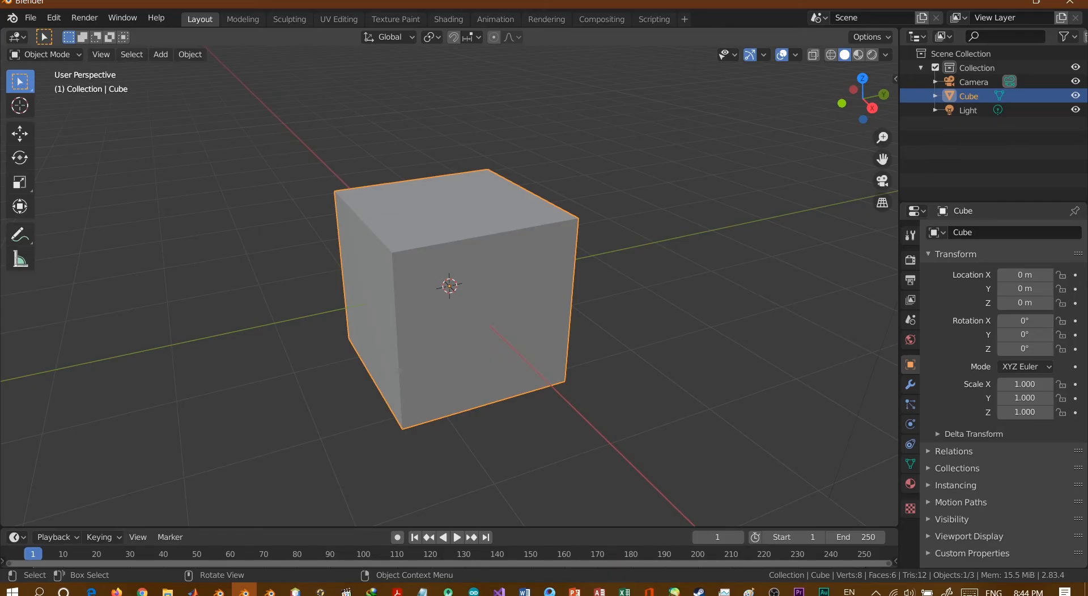
Enable the Screencast Keys display for the viewport and close its settings.
{"action": "key", "text": "n"}
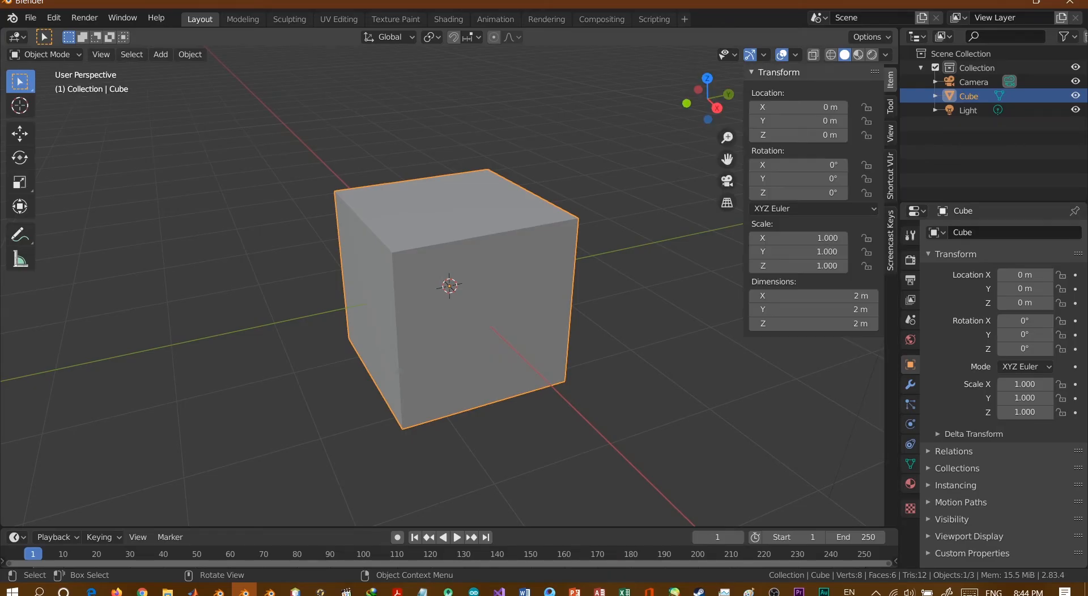
{"action": "left_click", "coordinate": [890, 240]}
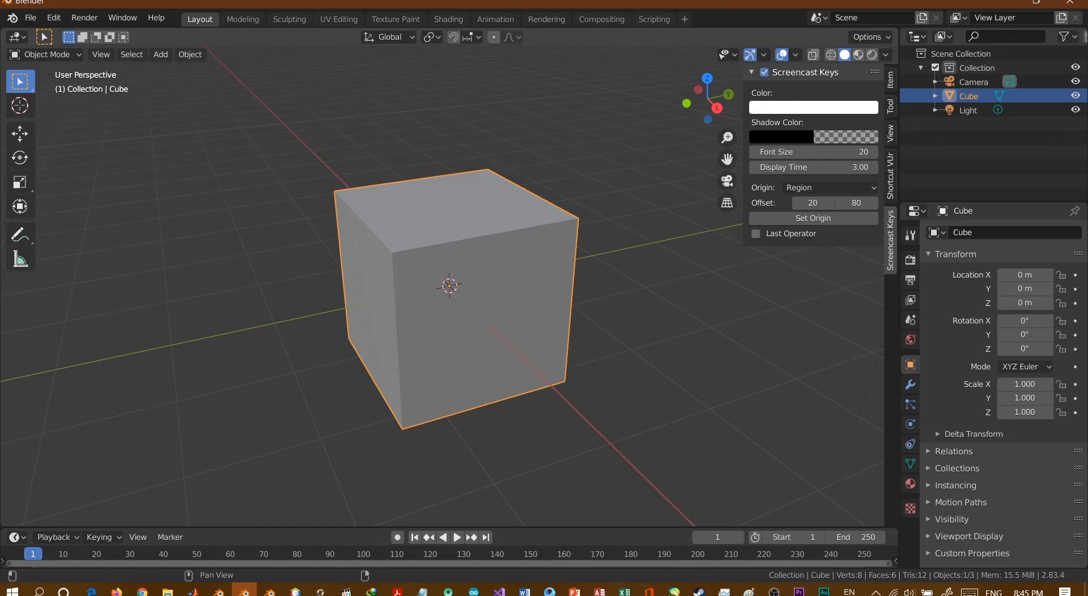
{"action": "key", "text": "n"}
Scale the default cube along the global Z axis to about -3.651 so it forms a tall column.
{"action": "left_click", "coordinate": [449, 285]}
{"action": "scroll", "coordinate": [450, 285], "scroll_direction": "down", "scroll_amount": 4}
{"action": "scroll", "coordinate": [449, 285], "scroll_direction": "down", "scroll_amount": 1}
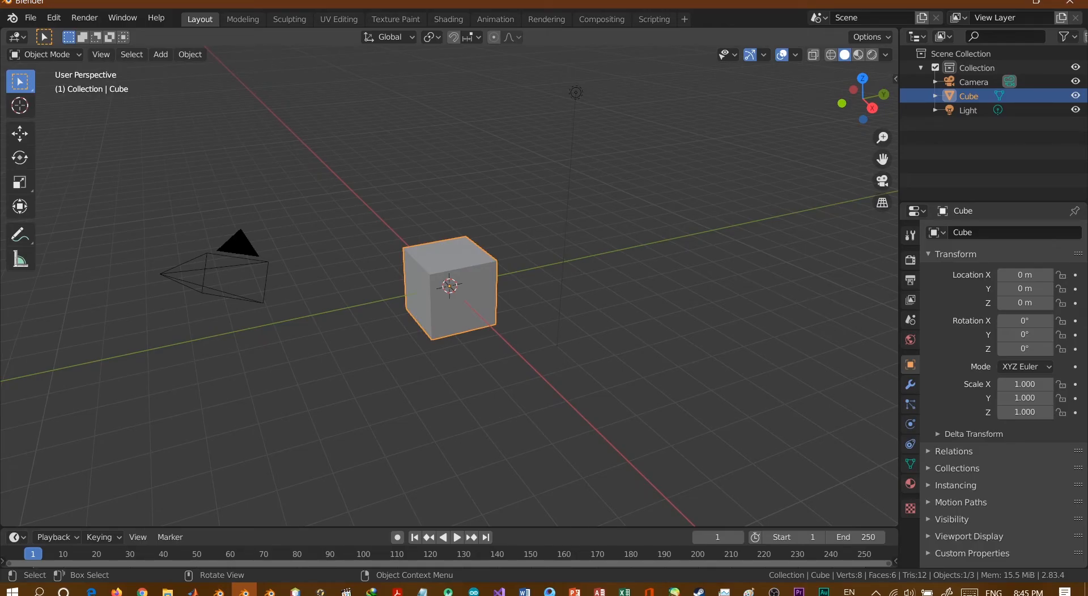
{"action": "key", "text": "s"}
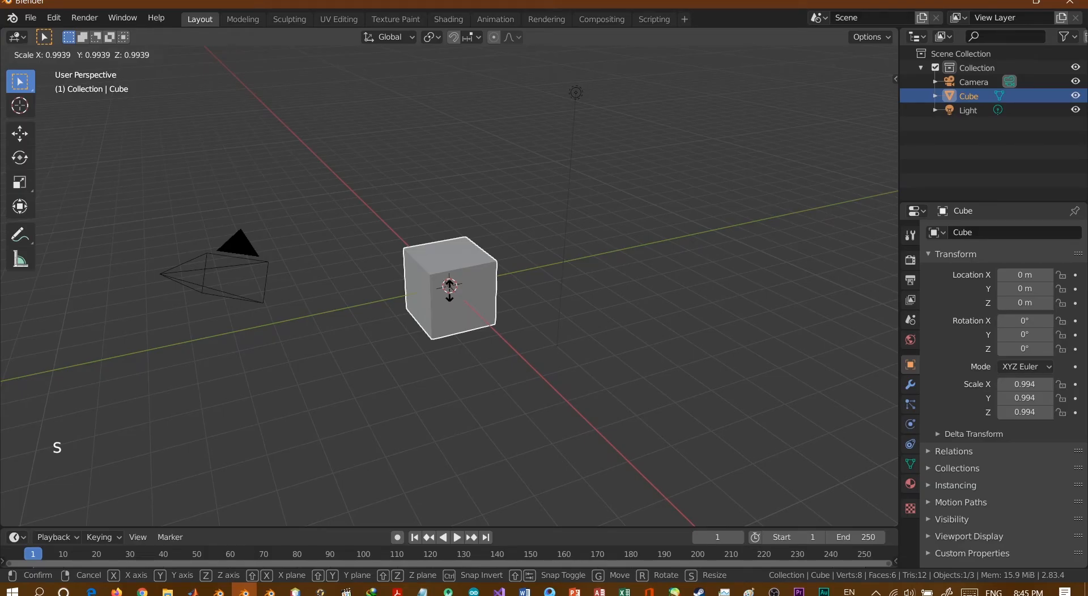
{"action": "key", "text": "z"}
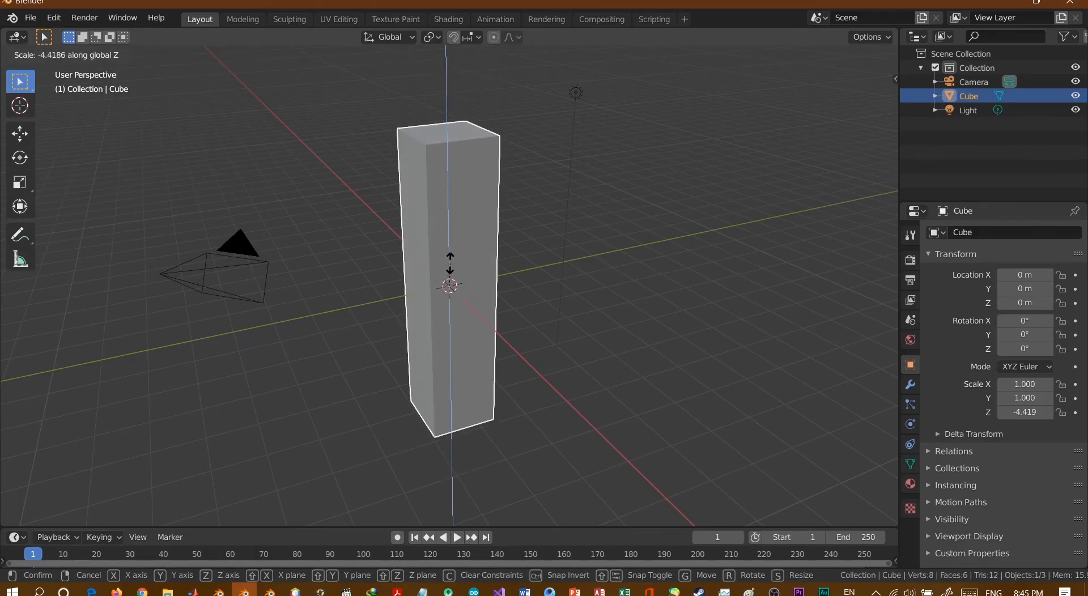
{"action": "left_click", "coordinate": [448, 271]}
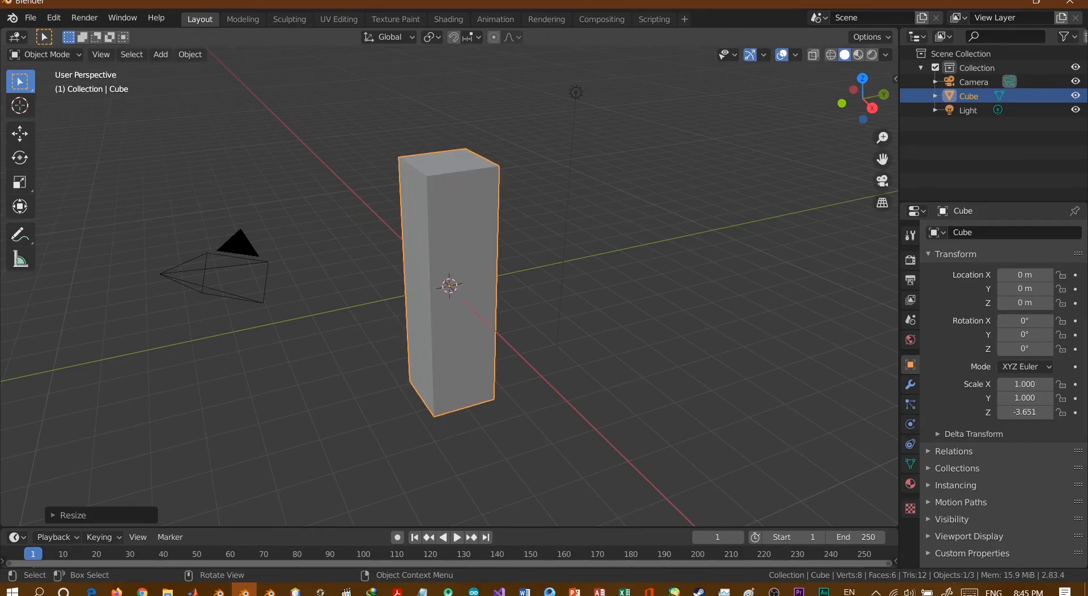
Add six evenly spaced horizontal loop cuts to the column in Edit Mode, without sliding them, and return to Object Mode.
{"action": "left_click", "coordinate": [44, 54]}
{"action": "left_click", "coordinate": [46, 87]}
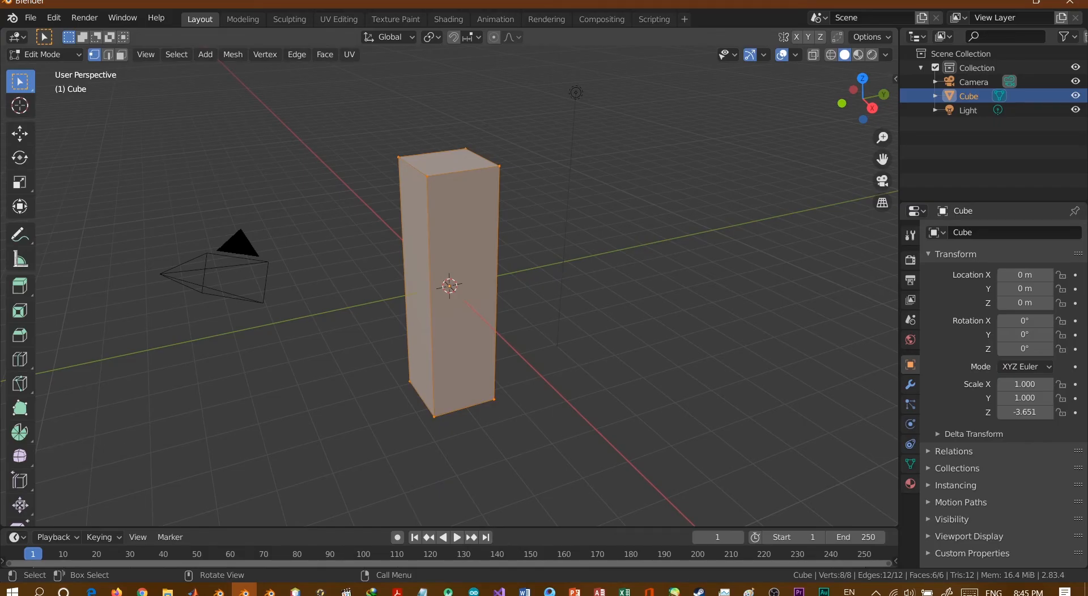
{"action": "key", "text": "ctrl"}
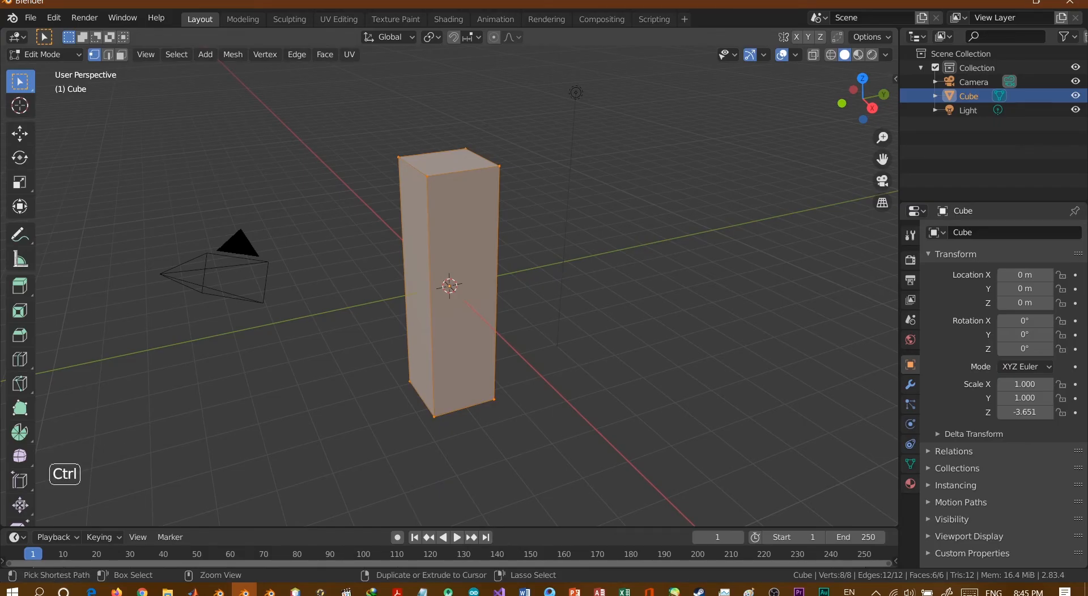
{"action": "key", "text": "ctrl+r"}
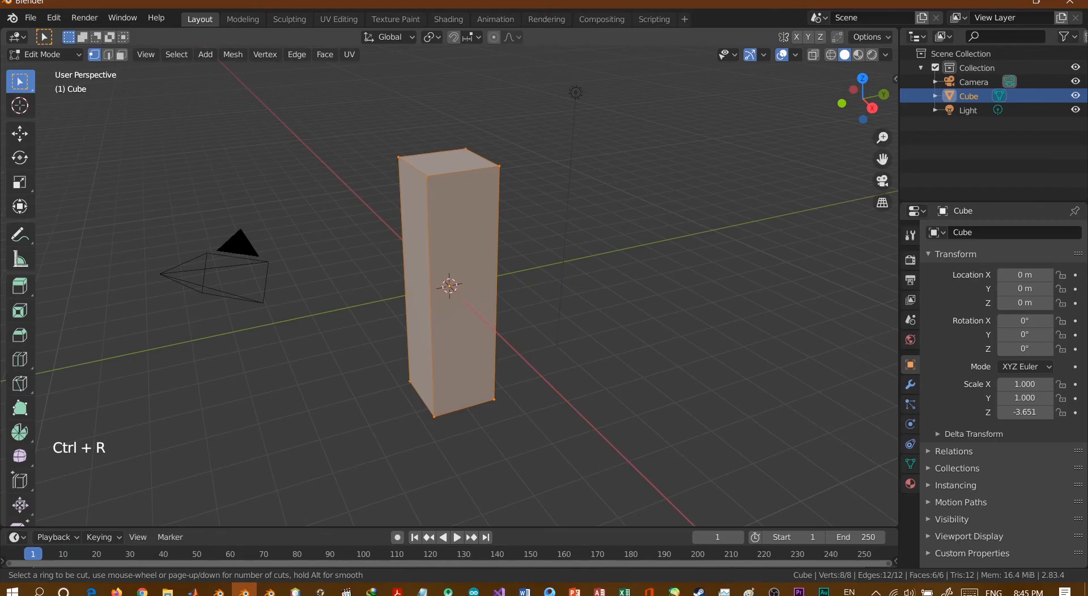
{"action": "scroll", "coordinate": [451, 286], "scroll_direction": "up", "scroll_amount": 3}
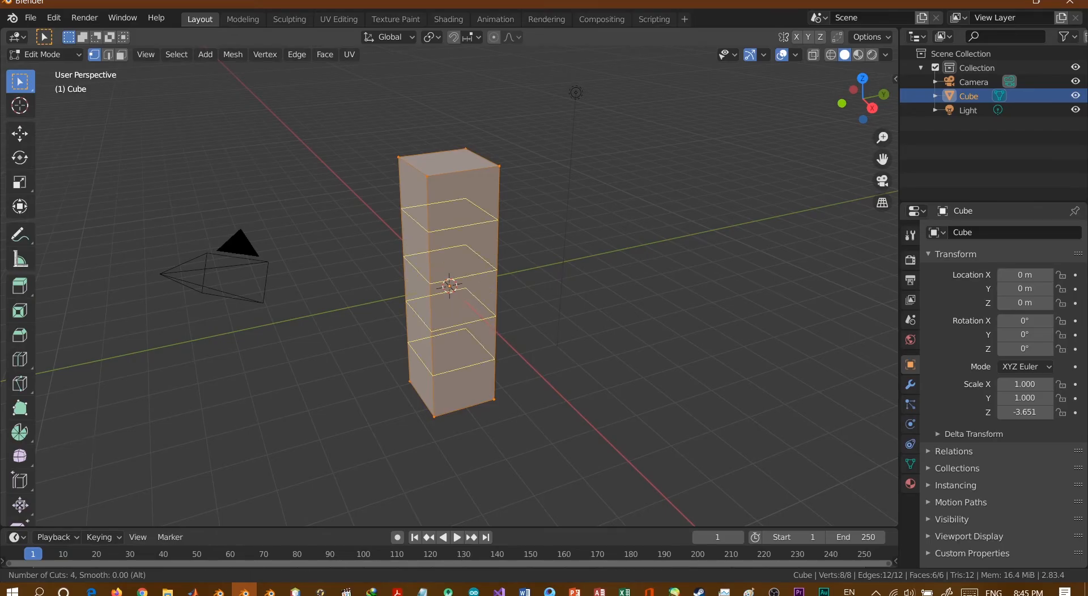
{"action": "scroll", "coordinate": [451, 286], "scroll_direction": "up", "scroll_amount": 2}
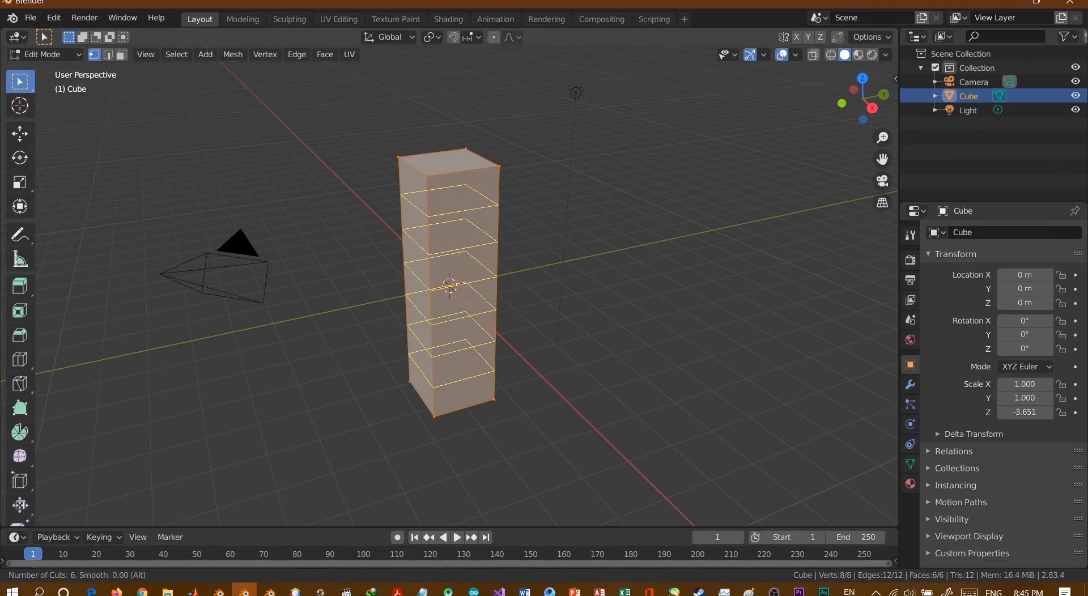
{"action": "left_click", "coordinate": [450, 286]}
{"action": "right_click", "coordinate": [450, 287]}
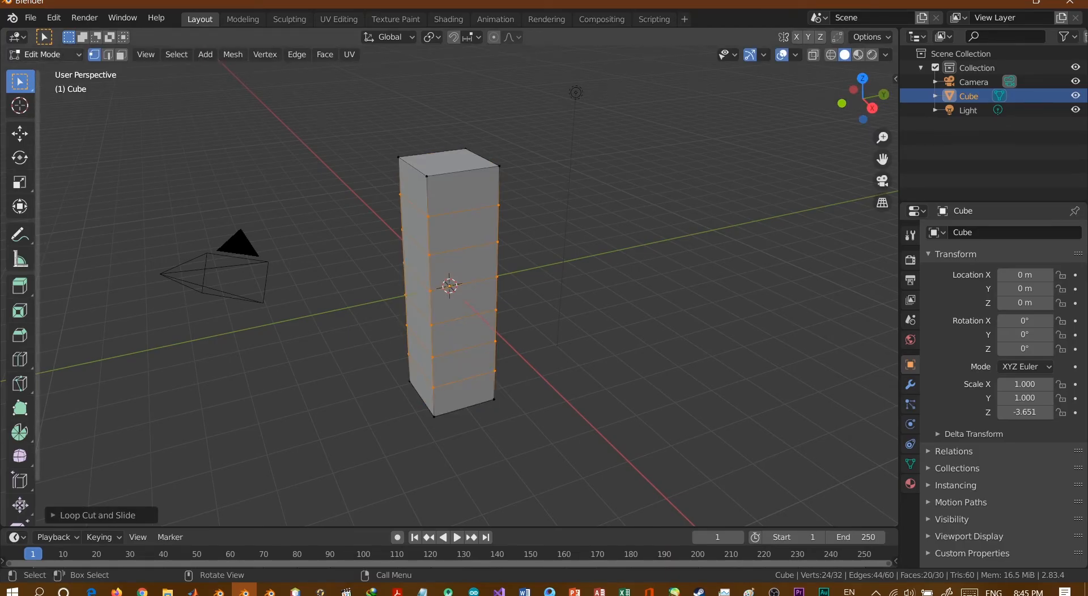
{"action": "left_click", "coordinate": [42, 54]}
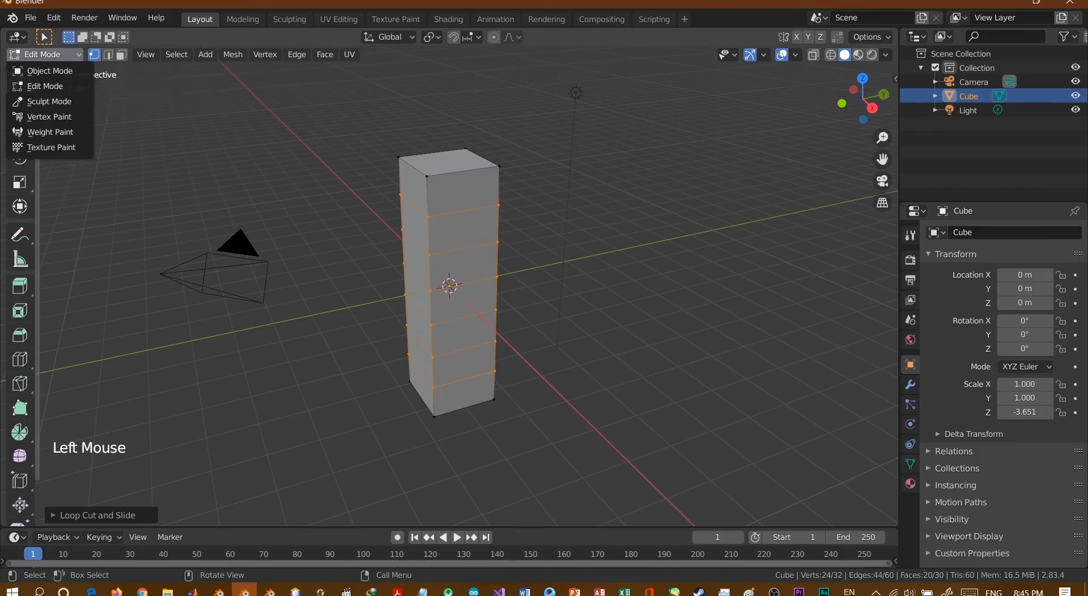
{"action": "left_click", "coordinate": [50, 70]}
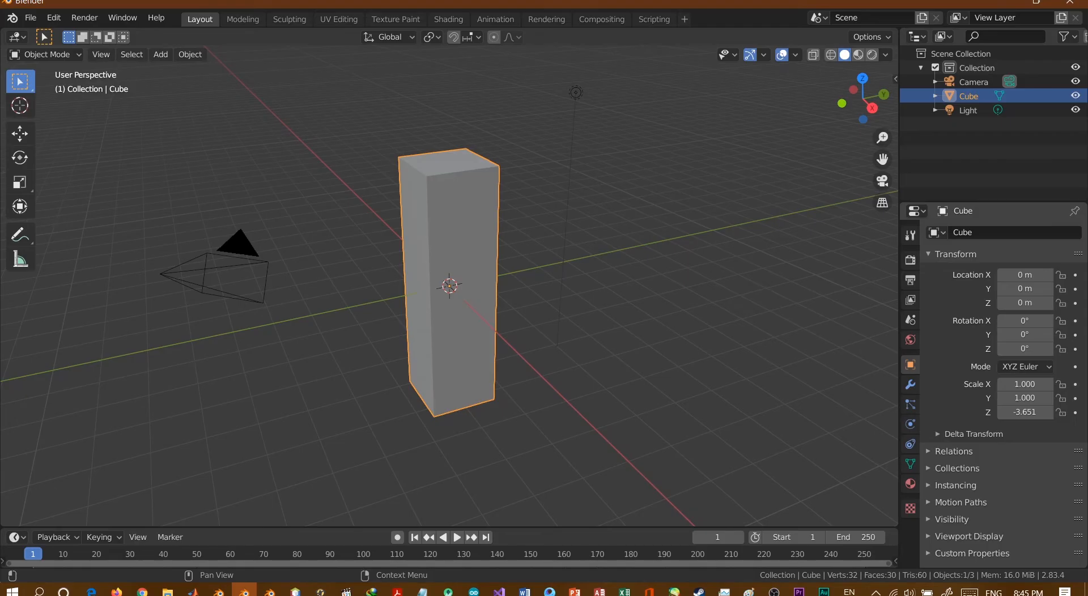
Set the column's viewport Display As option to Wire.
{"action": "left_click", "coordinate": [962, 536]}
{"action": "scroll", "coordinate": [997, 482], "scroll_direction": "down", "scroll_amount": 7}
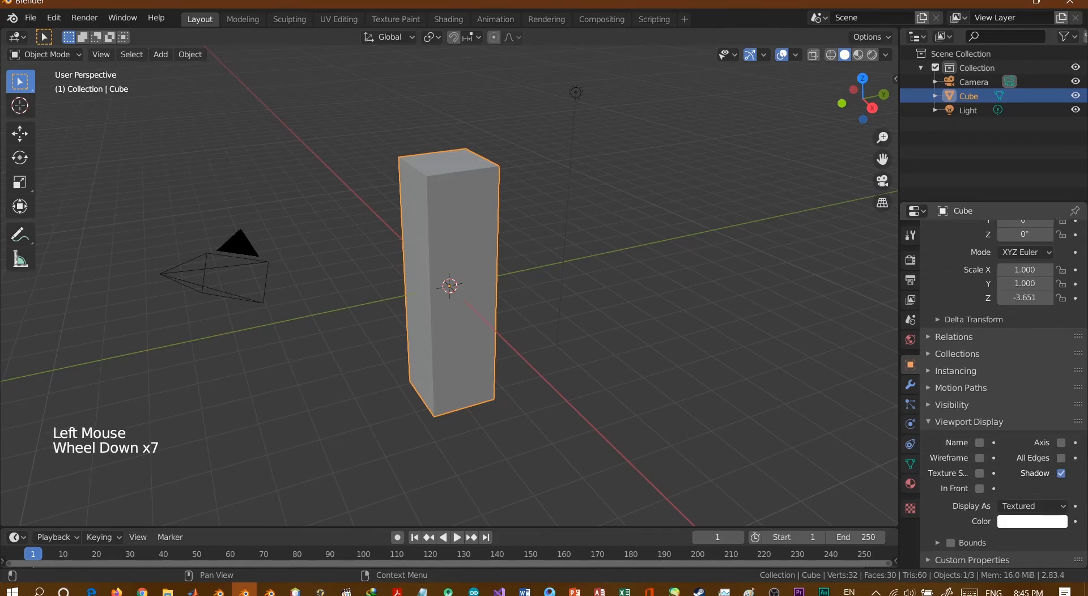
{"action": "left_click", "coordinate": [1032, 506]}
{"action": "left_click", "coordinate": [1014, 474]}
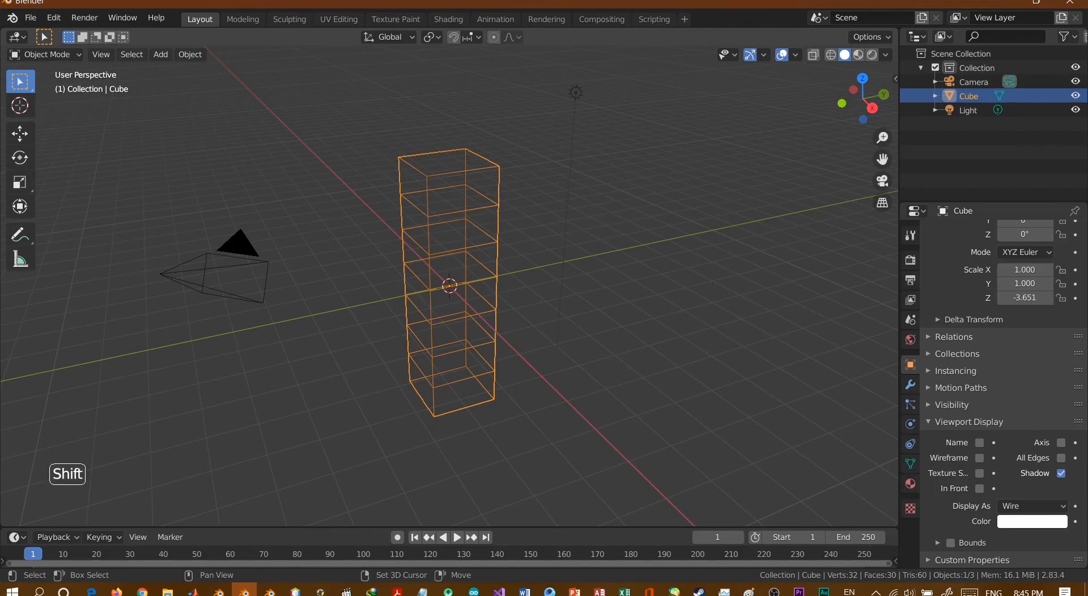
Add an armature at the 3D cursor inside the wireframe column.
{"action": "key", "text": "shift+a"}
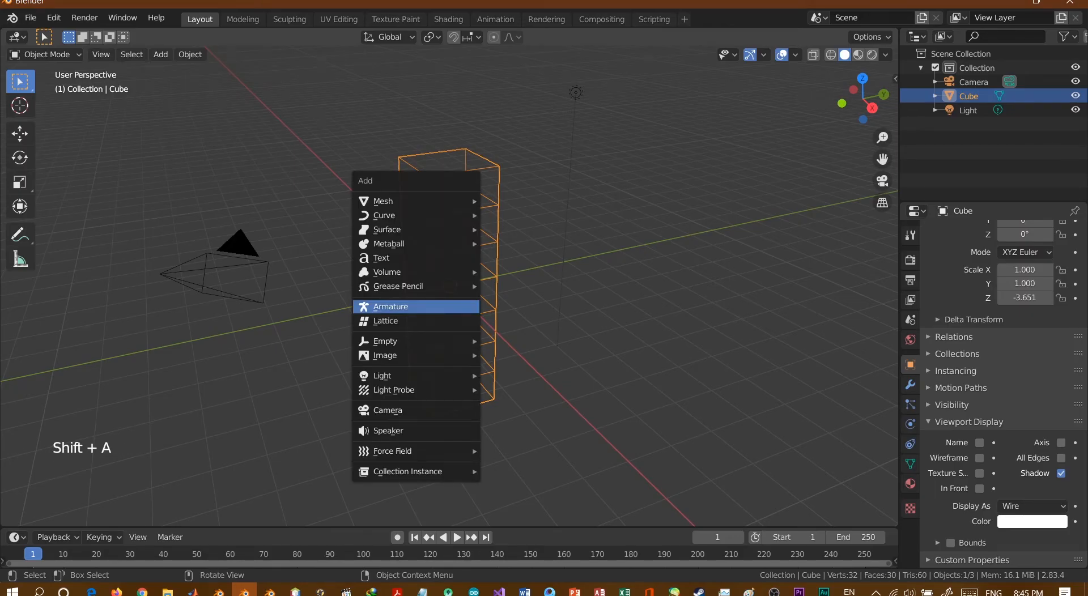
{"action": "left_click", "coordinate": [390, 306]}
{"action": "scroll", "coordinate": [447, 272], "scroll_direction": "up", "scroll_amount": 3}
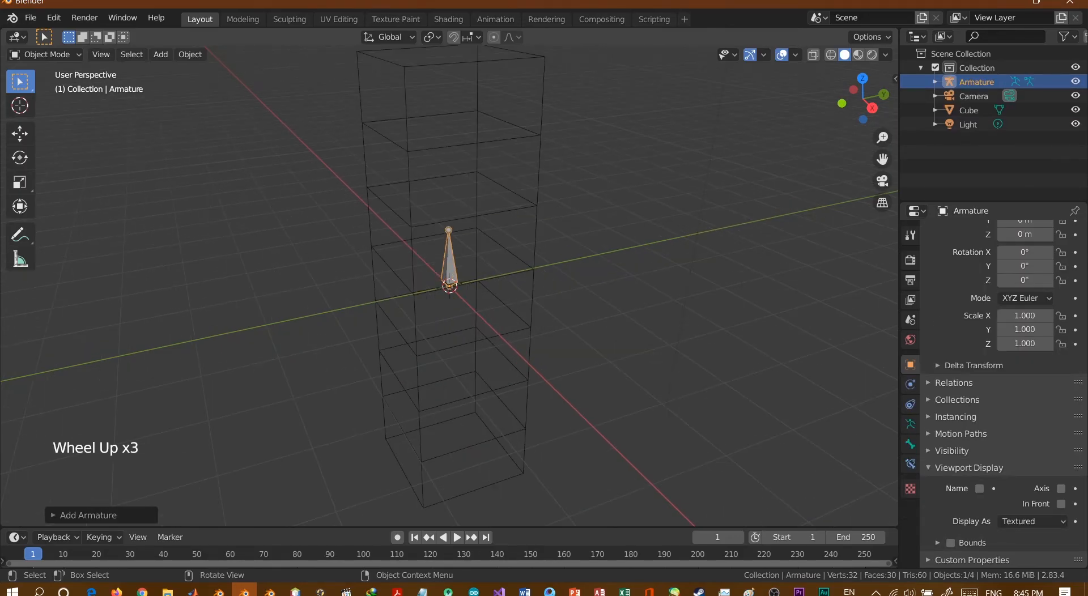
Switch to the front view and move the armature down along Z to about -2.164 m, into the column's lower half.
{"action": "key", "text": "grave"}
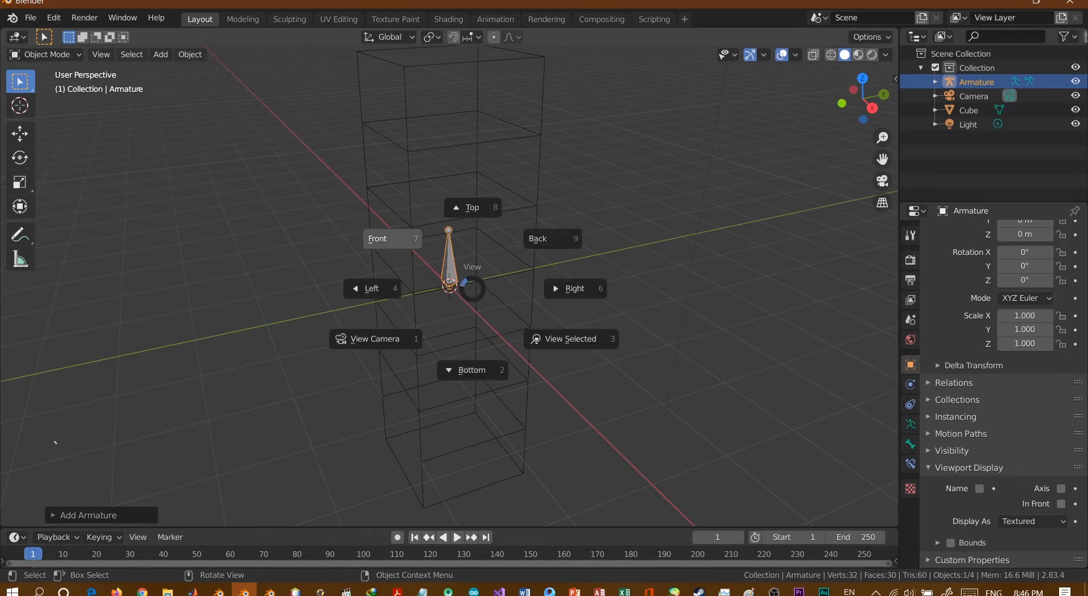
{"action": "left_click", "coordinate": [393, 239]}
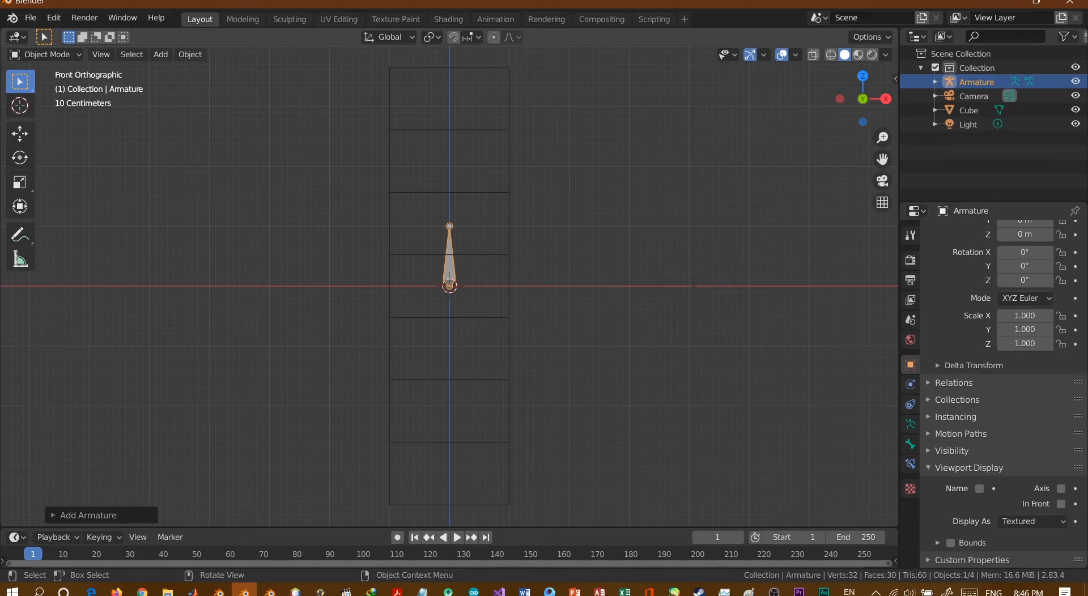
{"action": "key", "text": "g"}
{"action": "key", "text": "z"}
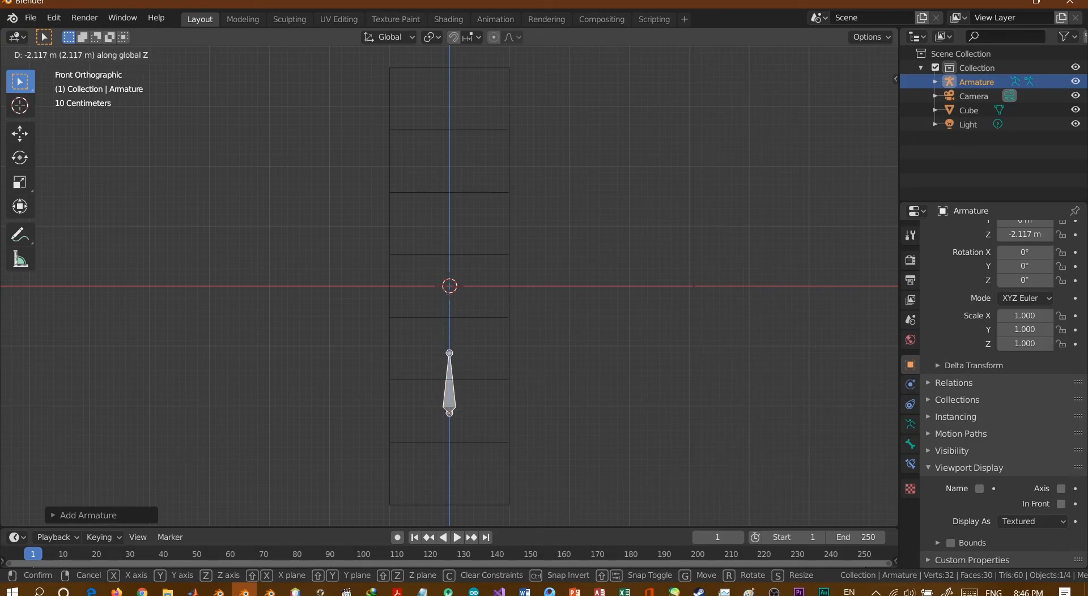
{"action": "key", "text": "Return"}
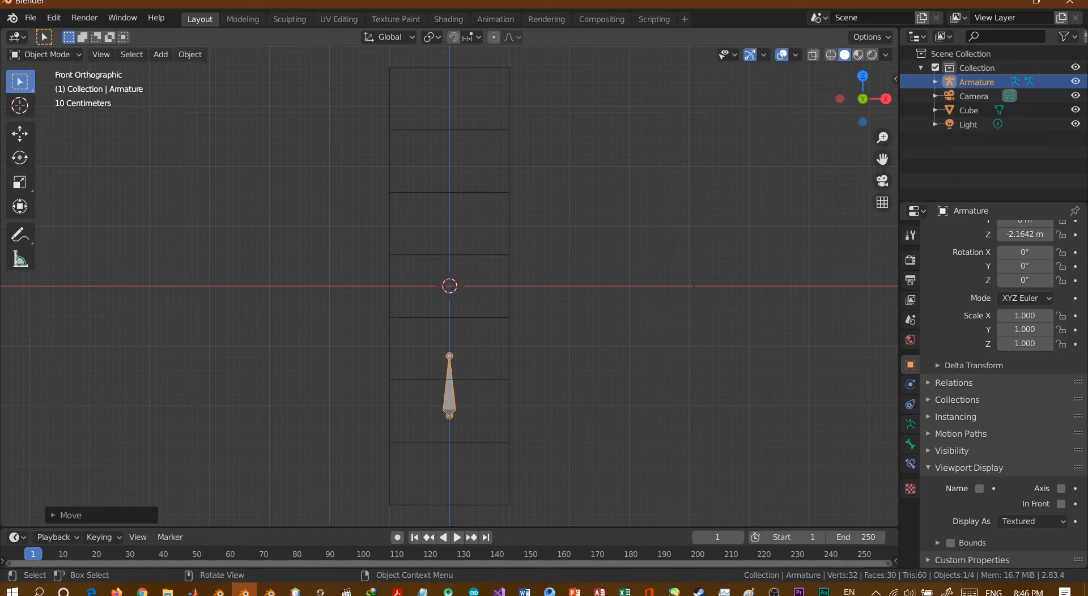
In the armature's Edit Mode, extrude four chained bones upward along Z from the bone's tip, each about 1.1 m long.
{"action": "left_click", "coordinate": [44, 54]}
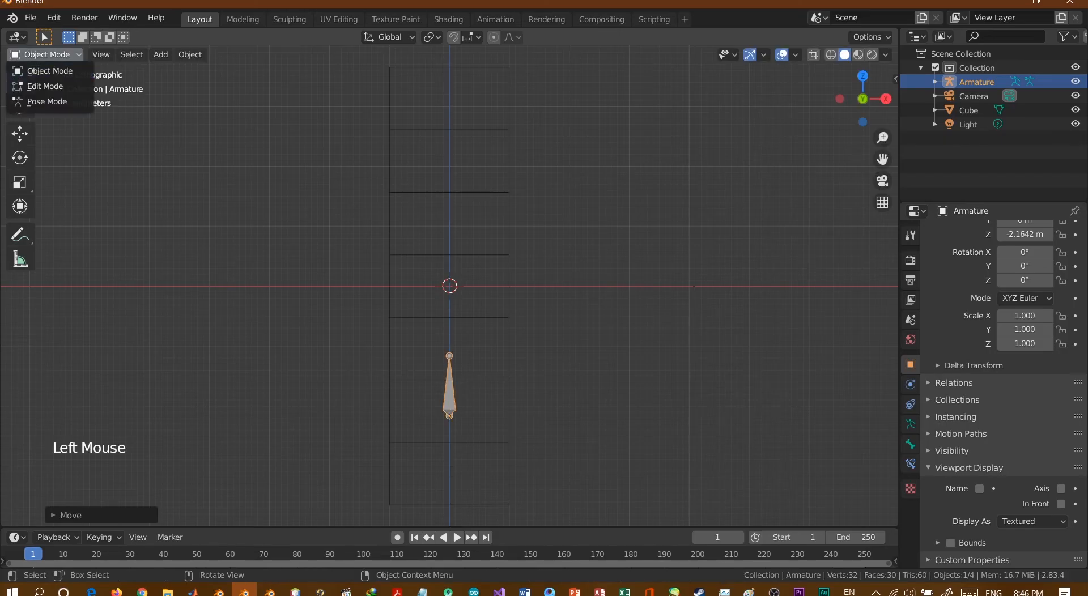
{"action": "left_click", "coordinate": [34, 87]}
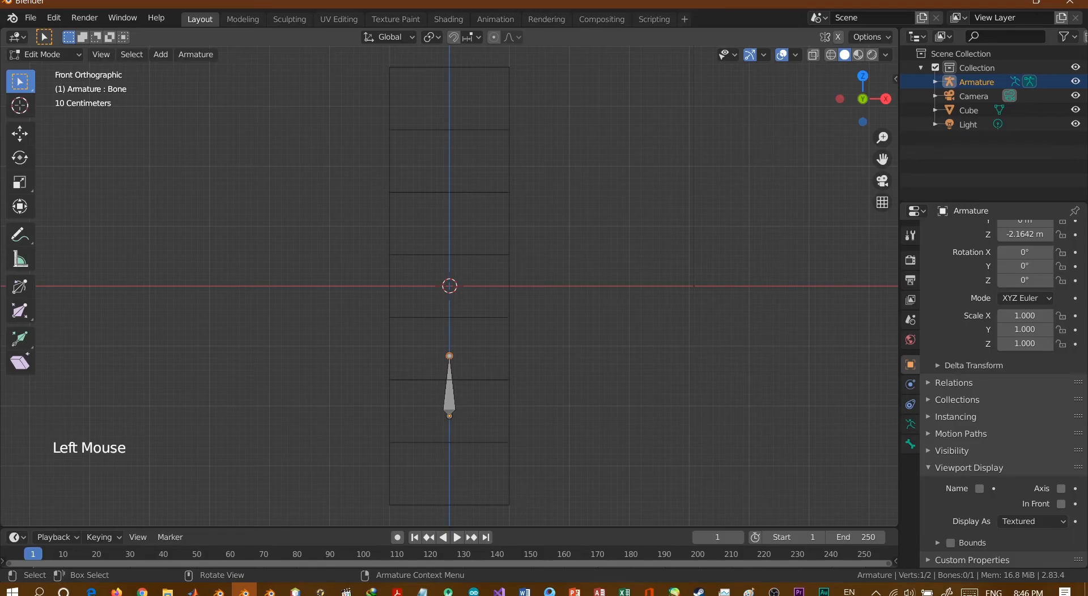
{"action": "key", "text": "e"}
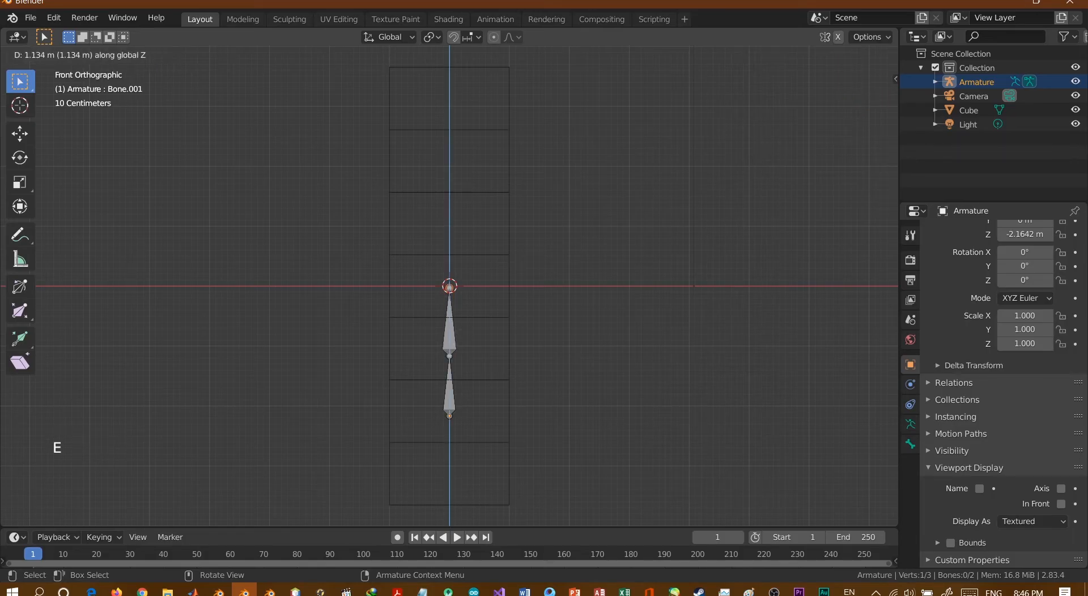
{"action": "key", "text": "Return"}
{"action": "key", "text": "e"}
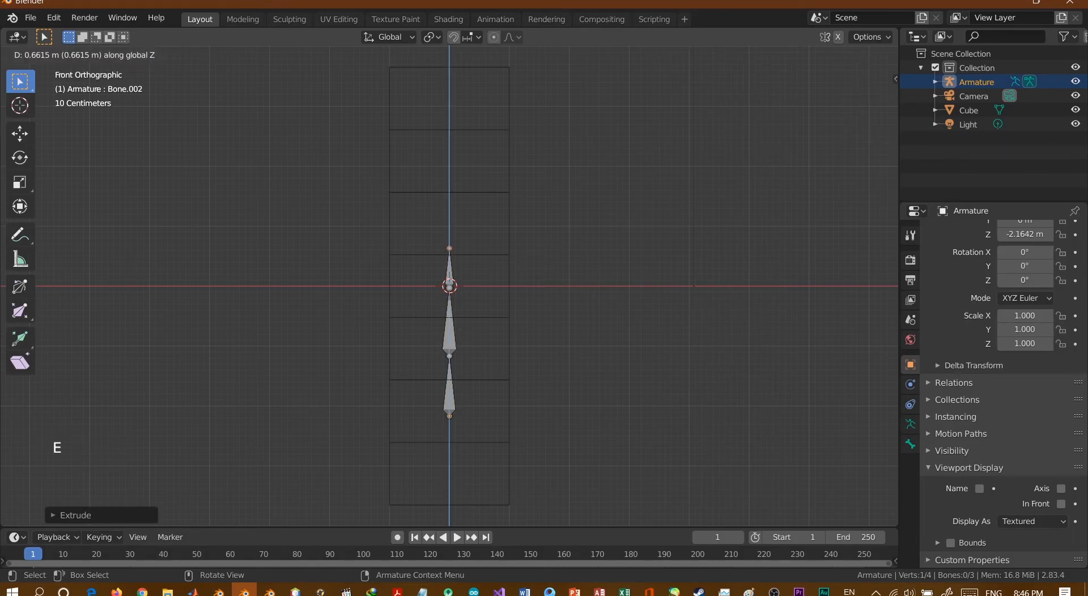
{"action": "key", "text": "Return"}
{"action": "key", "text": "e"}
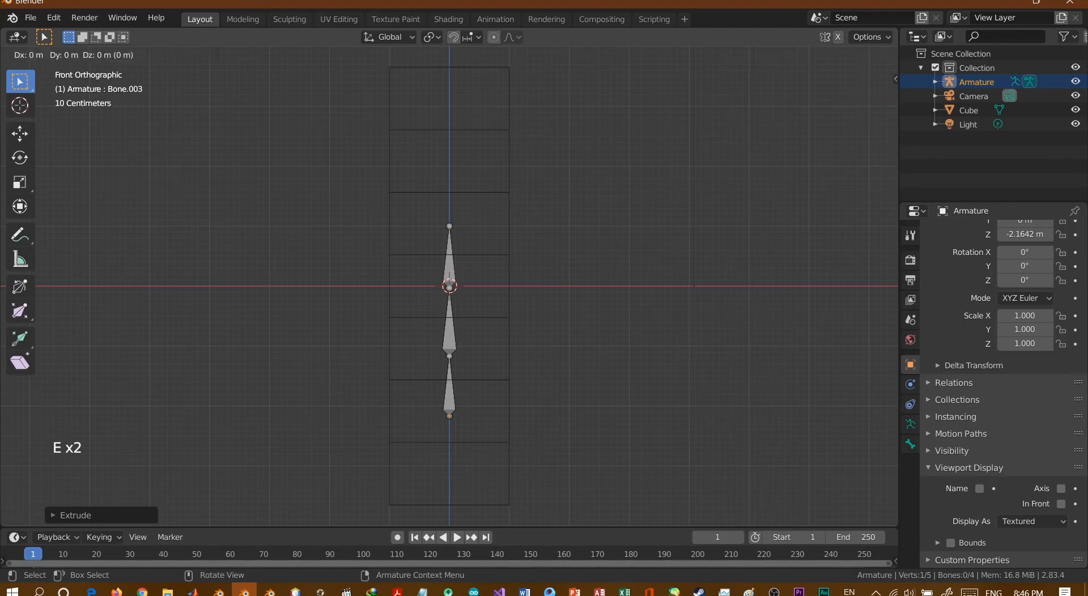
{"action": "key", "text": "Return"}
{"action": "key", "text": "e"}
{"action": "key", "text": "z"}
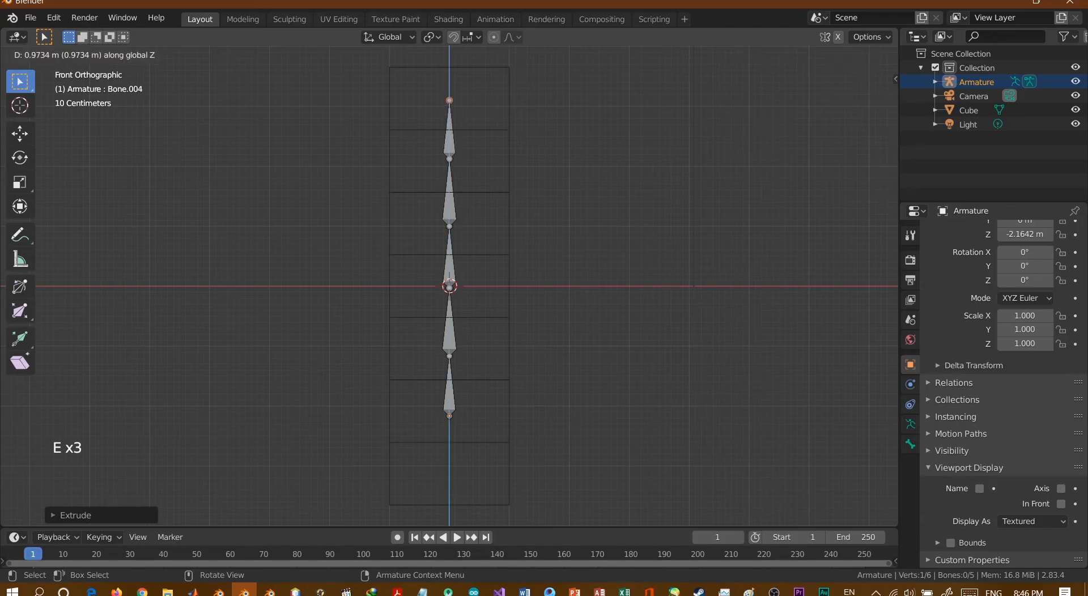
{"action": "key", "text": "Return"}
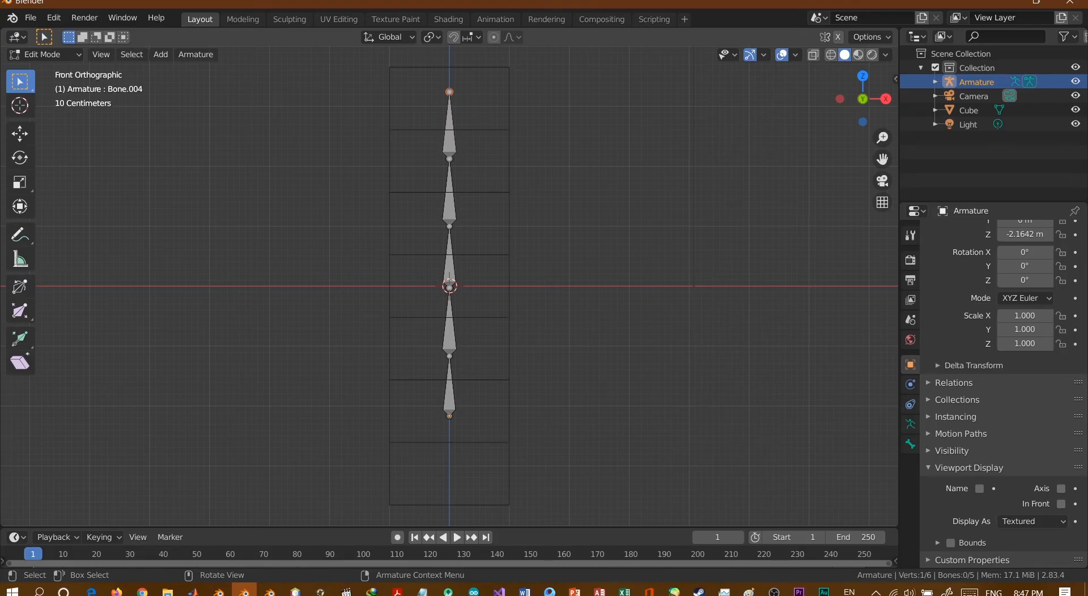
Leave the armature's Edit Mode, select the wireframe column, enter its Edit Mode and return to Object Mode.
{"action": "left_click", "coordinate": [44, 55]}
{"action": "left_click", "coordinate": [46, 69]}
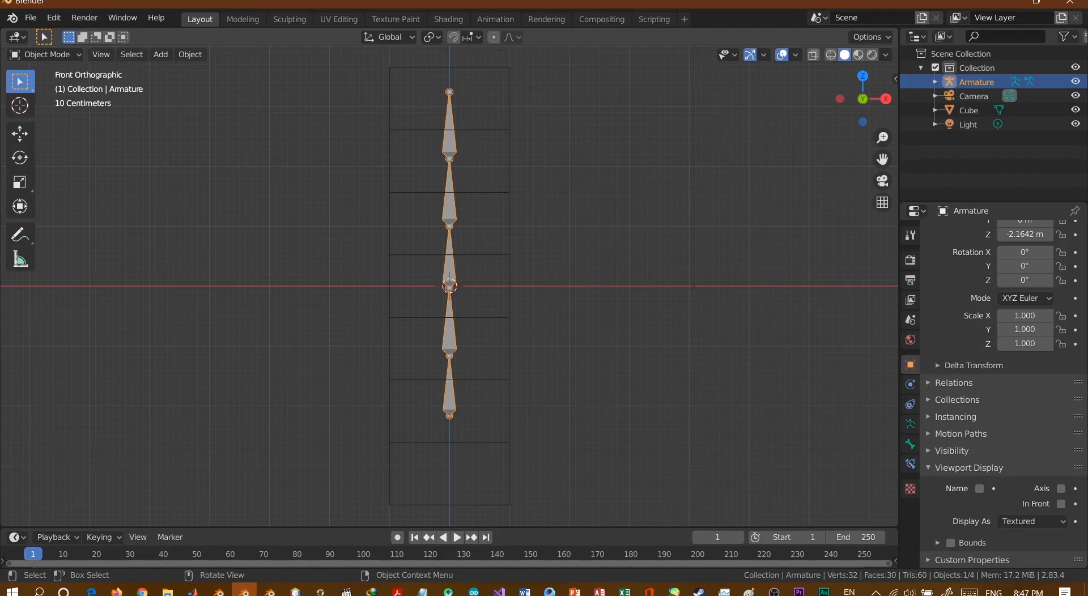
{"action": "left_click", "coordinate": [390, 131]}
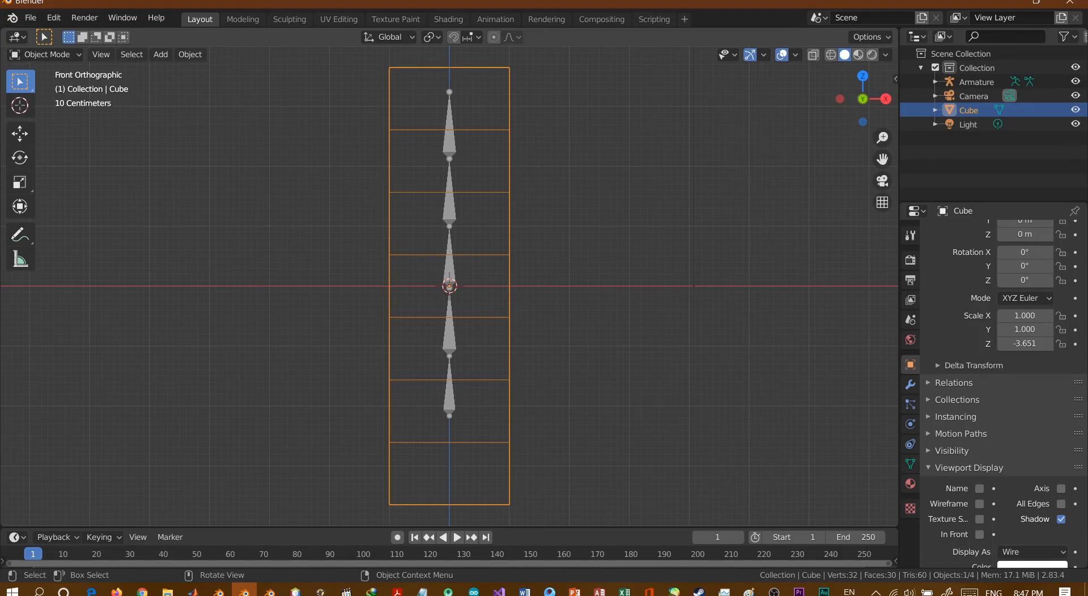
{"action": "left_click", "coordinate": [45, 54]}
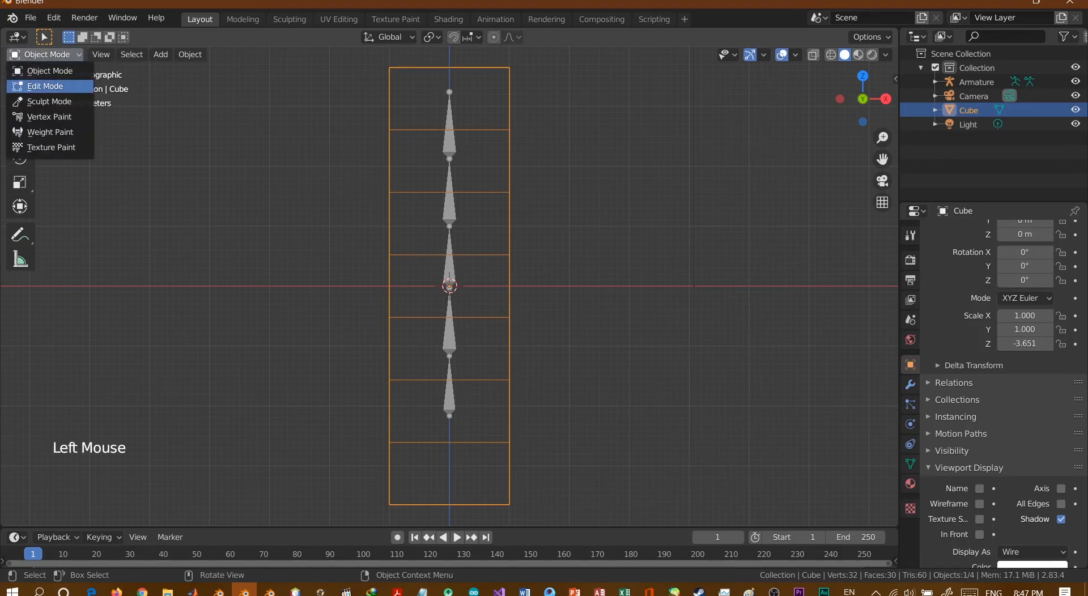
{"action": "left_click", "coordinate": [45, 86]}
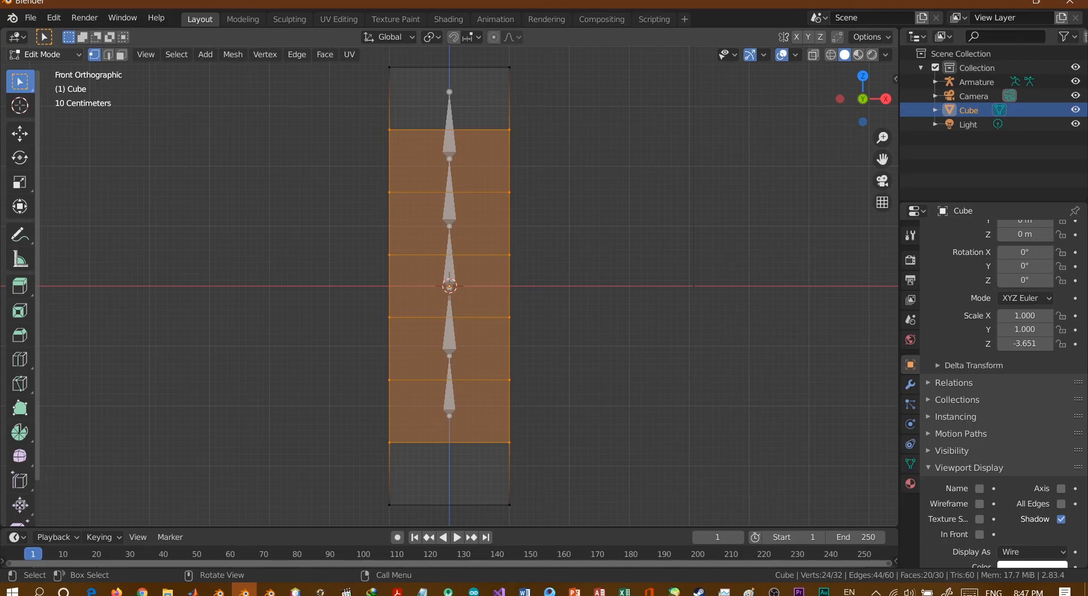
{"action": "left_click", "coordinate": [44, 54]}
{"action": "left_click", "coordinate": [47, 70]}
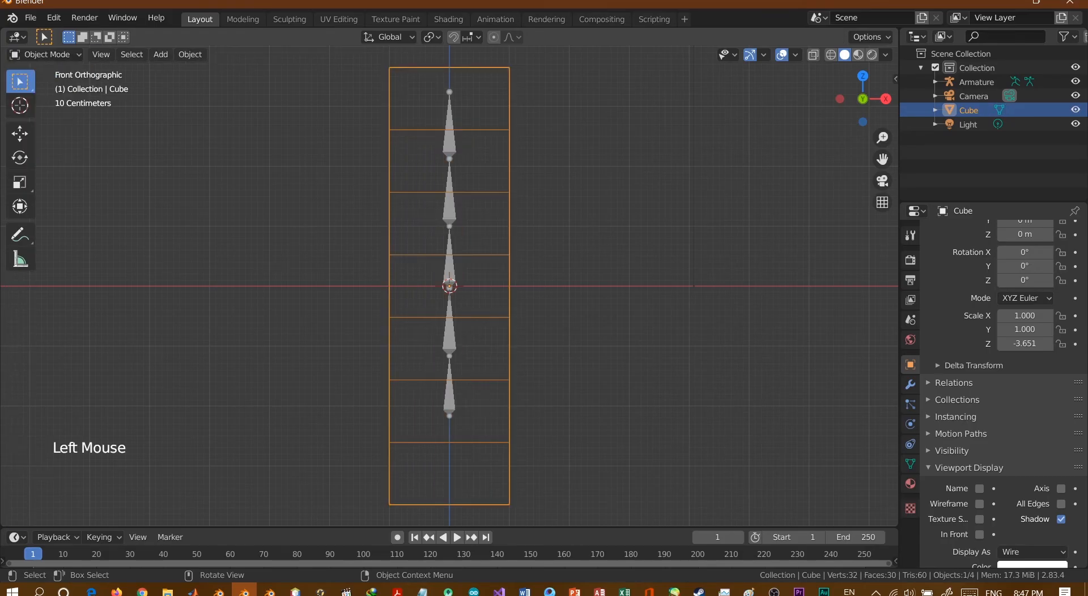
In the armature's Edit Mode, extrude a bone about 1.1 m downward along Z from the lowest joint of the chain.
{"action": "left_click", "coordinate": [449, 142]}
{"action": "left_click", "coordinate": [44, 55]}
{"action": "left_click", "coordinate": [45, 85]}
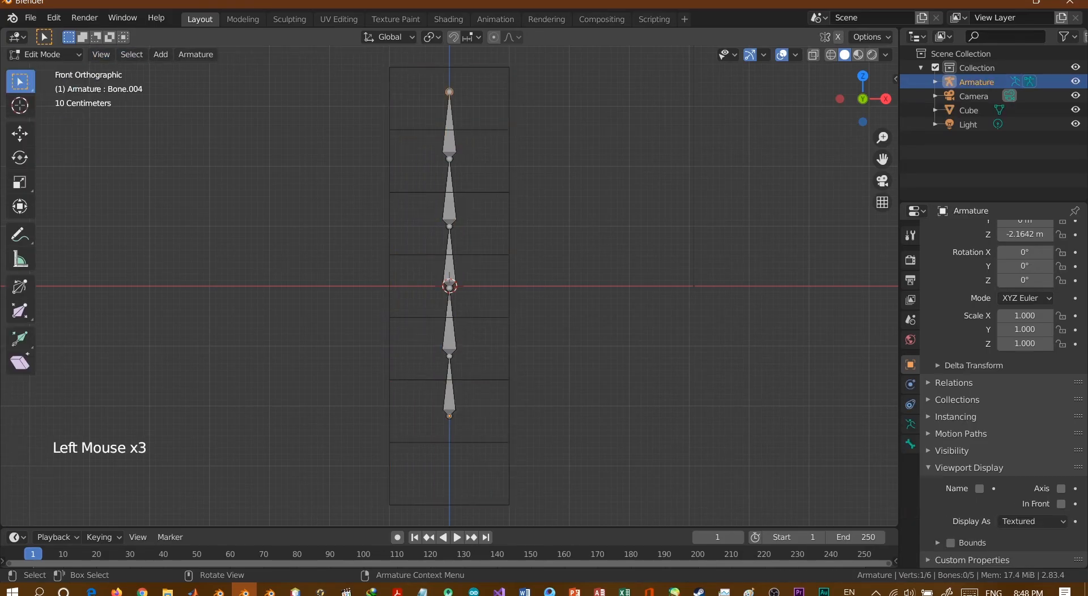
{"action": "left_click", "coordinate": [44, 54]}
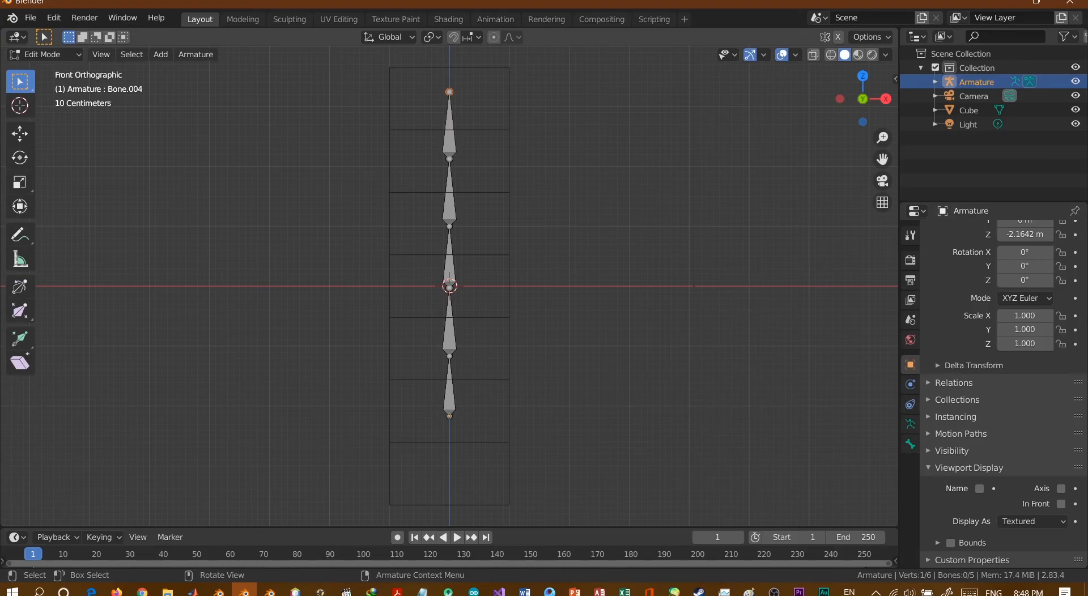
{"action": "left_click", "coordinate": [450, 416]}
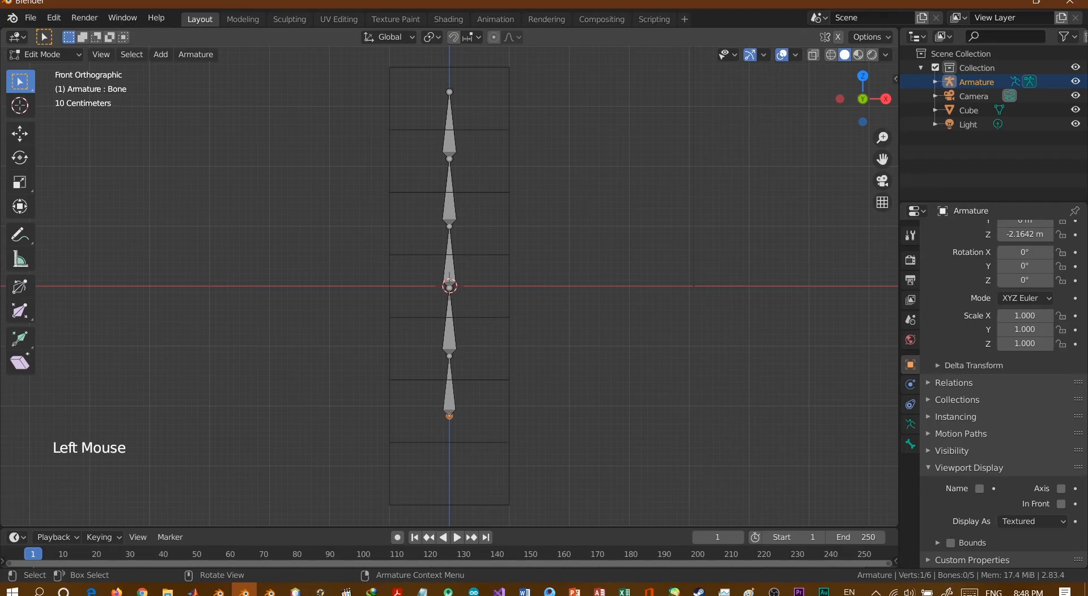
{"action": "key", "text": "e"}
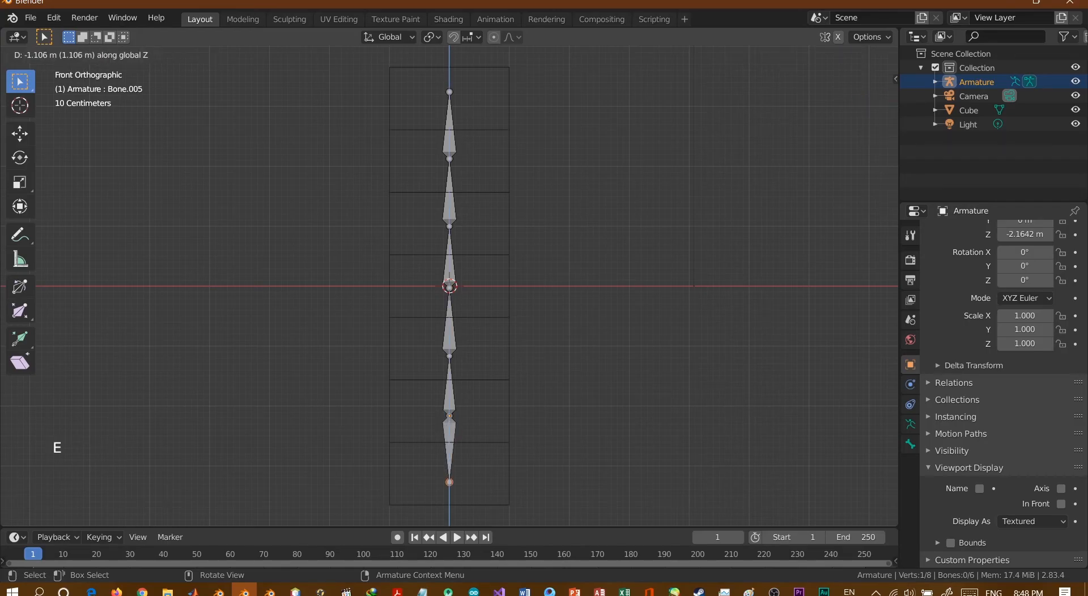
{"action": "left_click", "coordinate": [450, 480]}
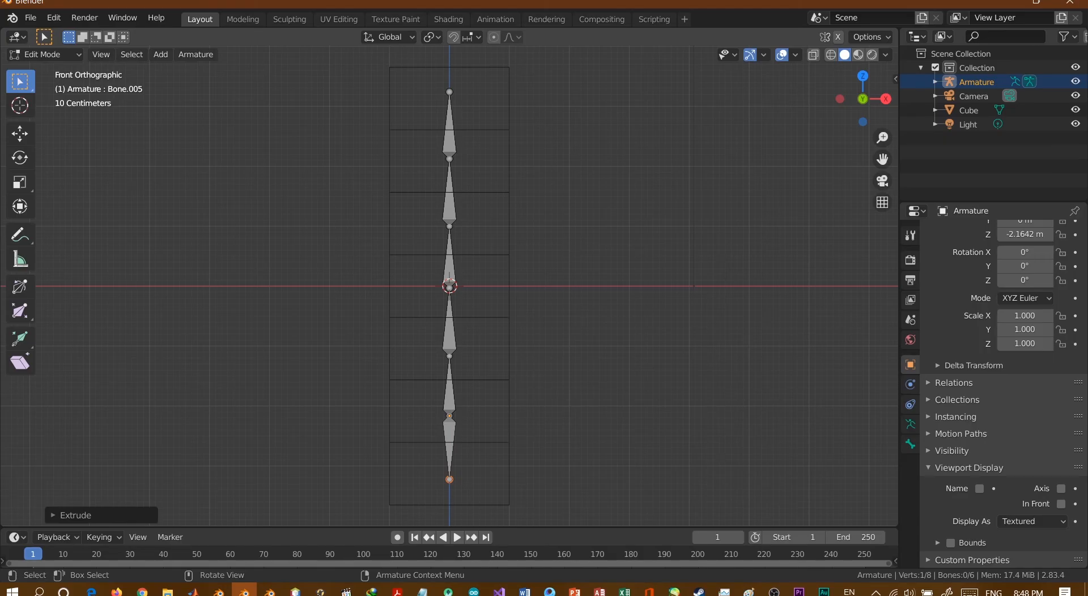
In Pose Mode, try rotating the bottom bone and the bone directly above it, cancelling each rotation.
{"action": "left_click", "coordinate": [43, 54]}
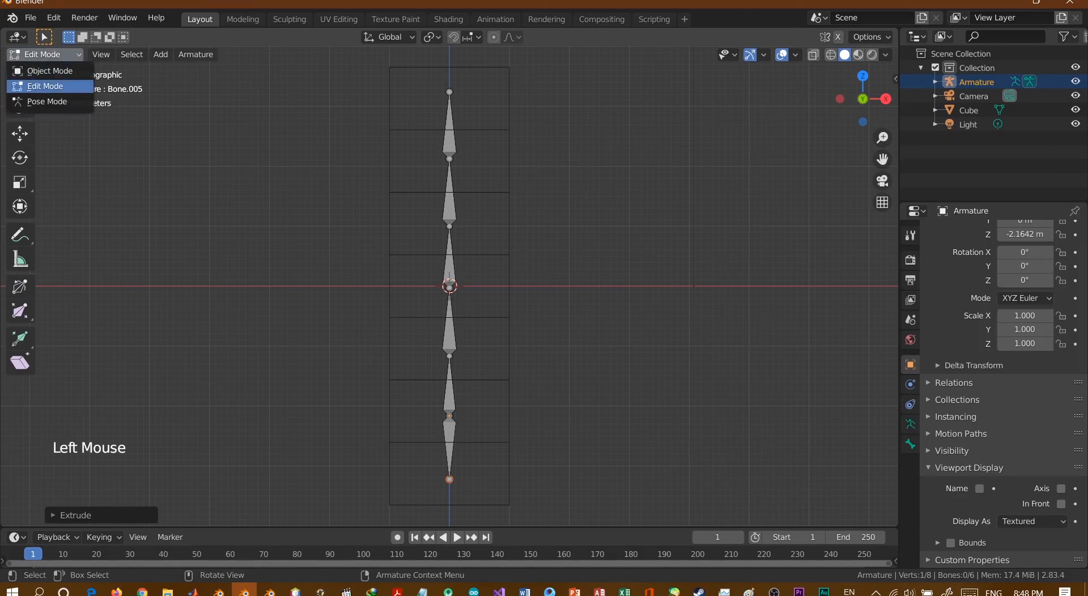
{"action": "left_click", "coordinate": [47, 102]}
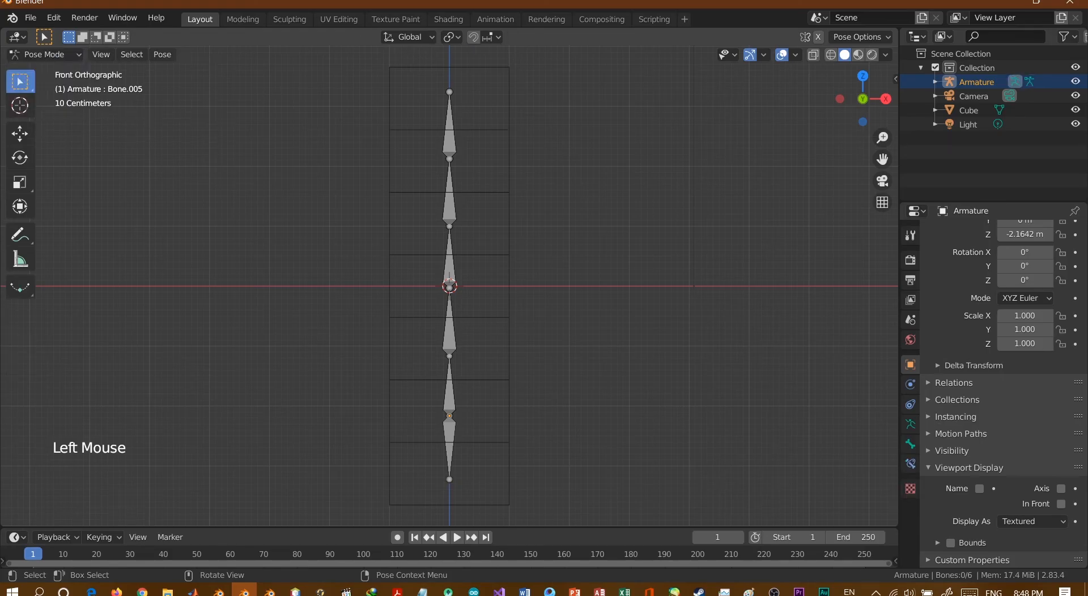
{"action": "left_click", "coordinate": [449, 443]}
{"action": "key", "text": "r"}
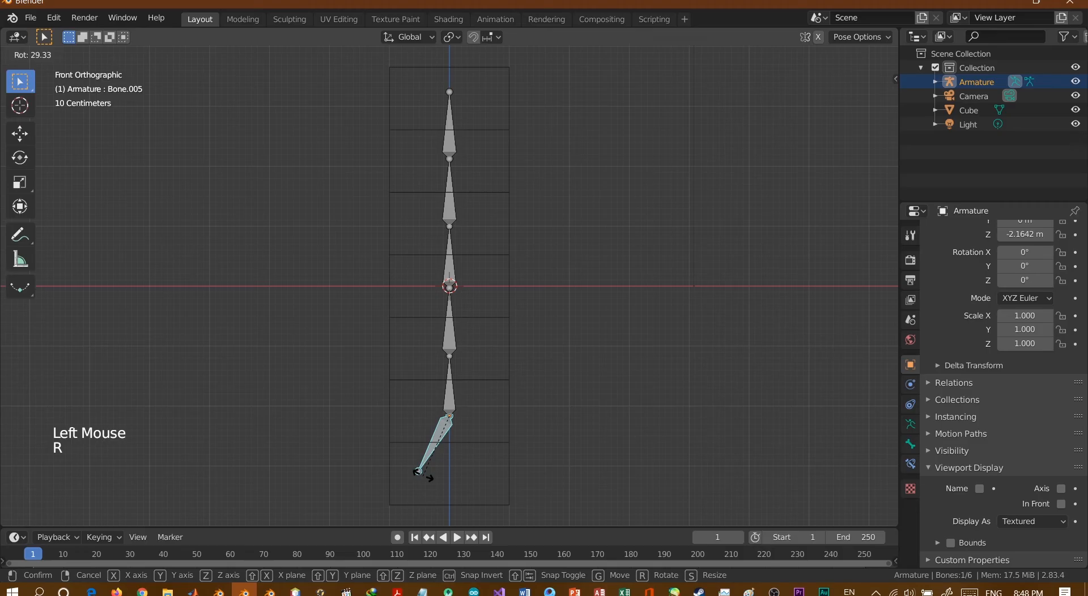
{"action": "right_click", "coordinate": [429, 476]}
{"action": "left_click", "coordinate": [450, 388]}
{"action": "key", "text": "r"}
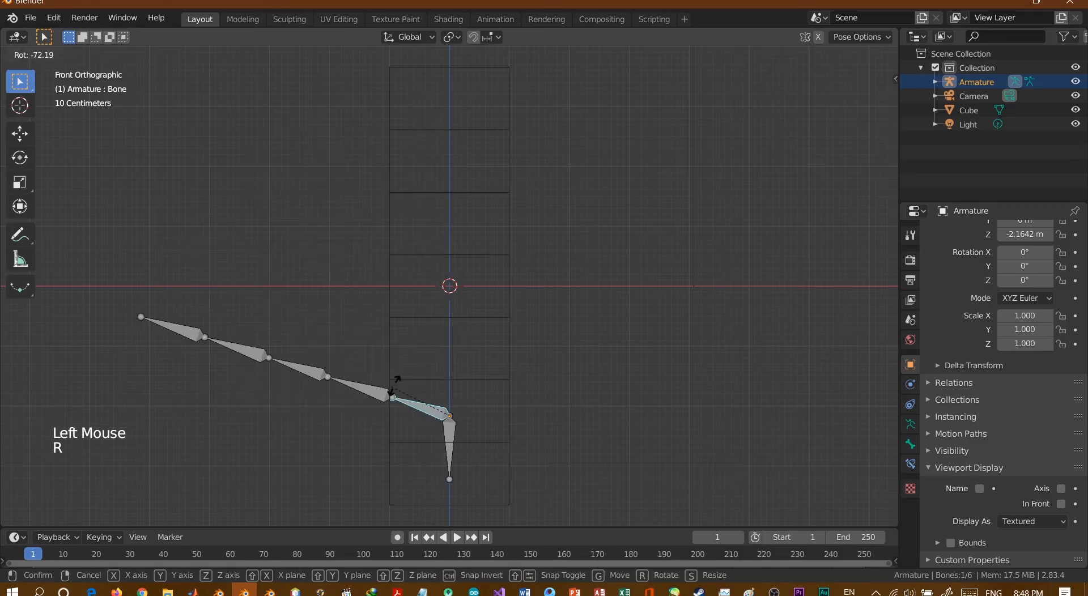
{"action": "right_click", "coordinate": [497, 376]}
Try rotating the second bone from the top and the topmost bone, cancelling each rotation.
{"action": "left_click", "coordinate": [450, 193]}
{"action": "key", "text": "r"}
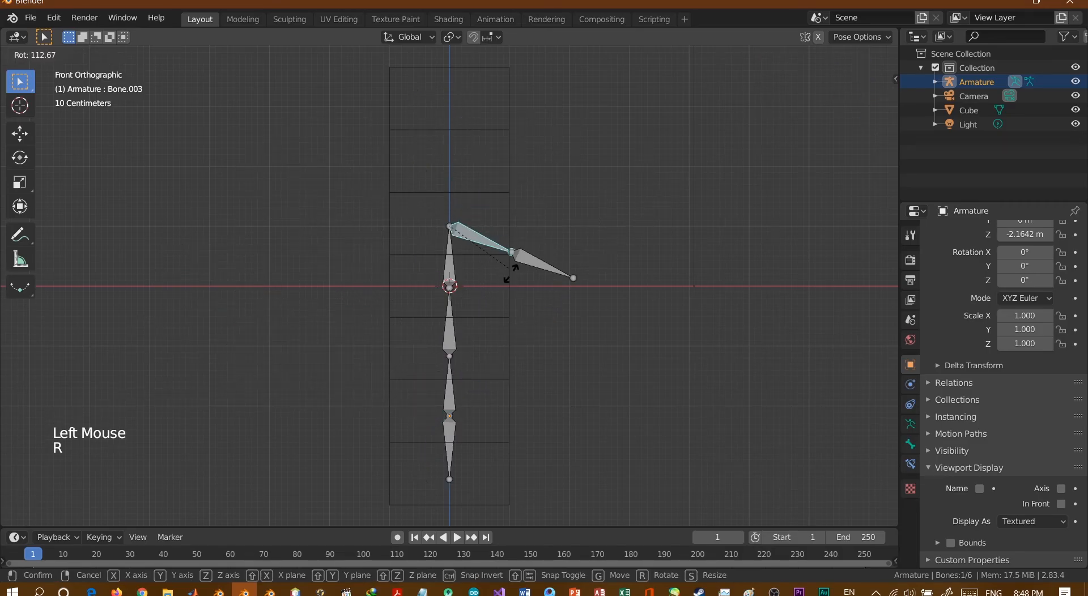
{"action": "right_click", "coordinate": [510, 105]}
{"action": "left_click", "coordinate": [449, 122]}
{"action": "key", "text": "r"}
{"action": "right_click", "coordinate": [434, 94]}
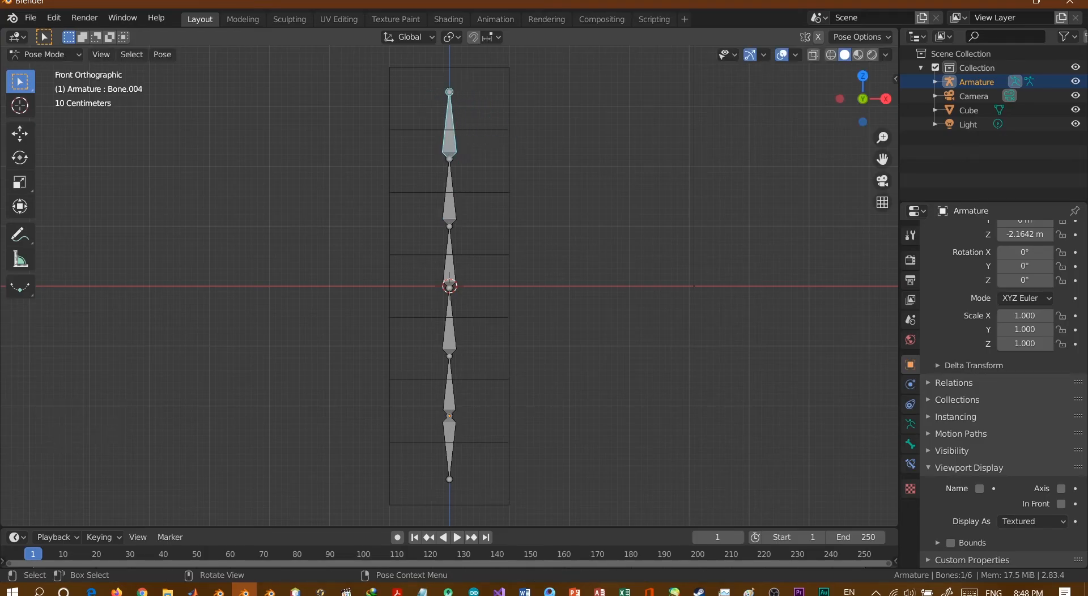
Leave Pose Mode and bring the armature back to Object Mode, with the column seen in perspective.
{"action": "left_click", "coordinate": [44, 54]}
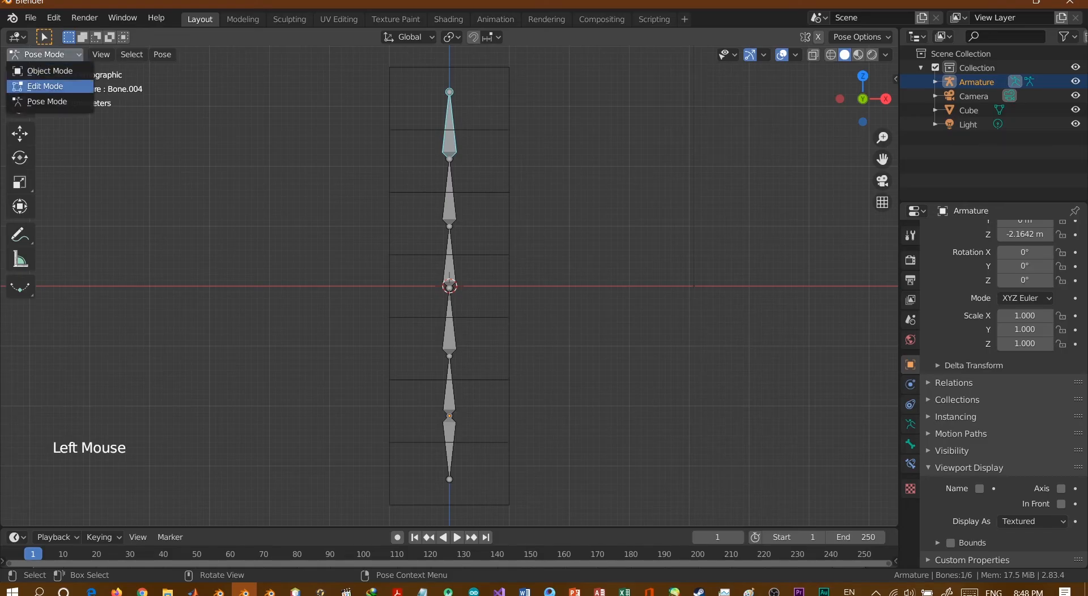
{"action": "left_click", "coordinate": [45, 86]}
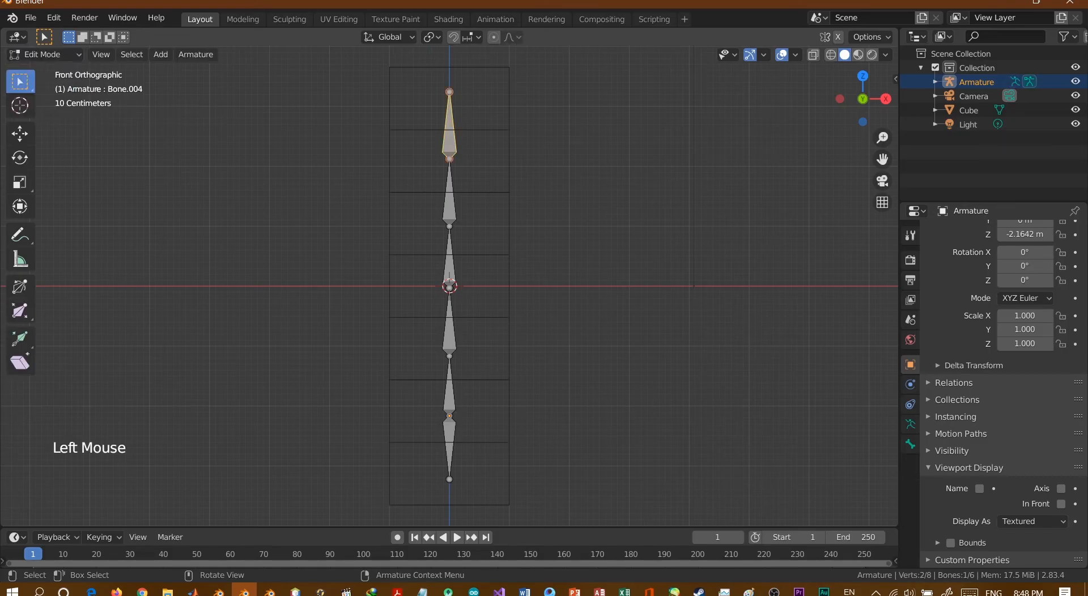
{"action": "middle_click_drag", "start_coordinate": [510, 283], "coordinate": [562, 271]}
{"action": "scroll", "coordinate": [581, 334], "scroll_direction": "down", "scroll_amount": 2}
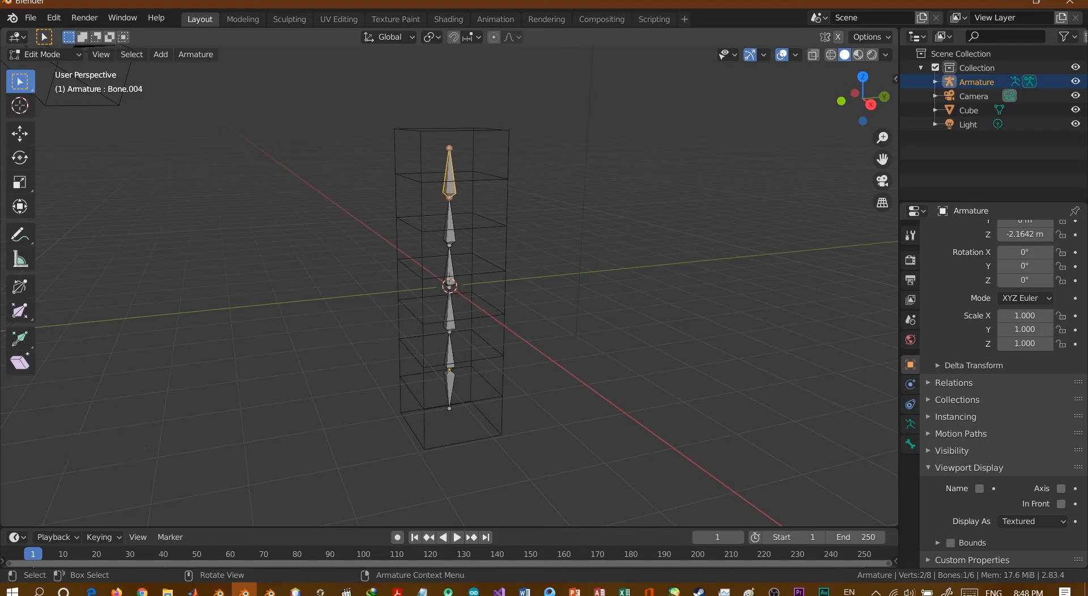
{"action": "left_click", "coordinate": [42, 54]}
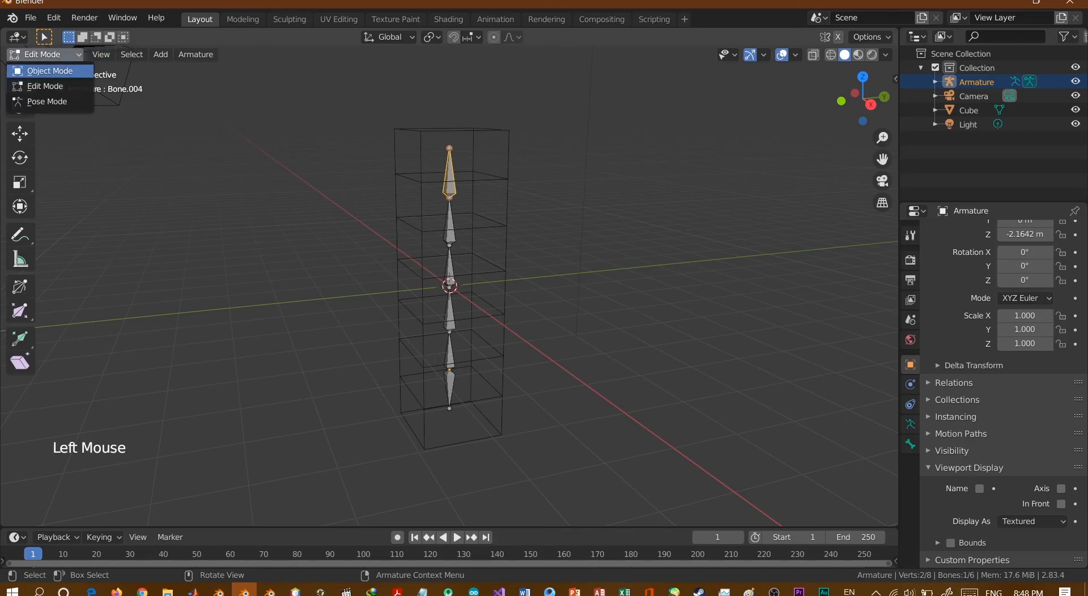
{"action": "left_click", "coordinate": [43, 54]}
{"action": "left_click", "coordinate": [50, 71]}
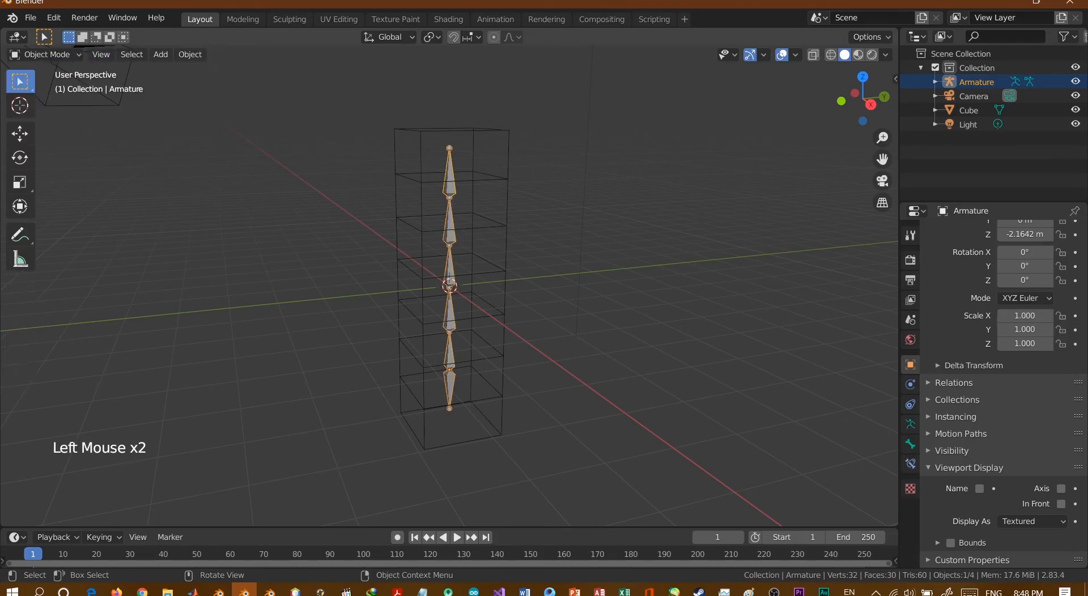
In the column's Edit Mode with face selection, extrude a side face of the second segment from the top outward twice, about 0.8 m each.
{"action": "left_click", "coordinate": [398, 221]}
{"action": "left_click", "coordinate": [45, 55]}
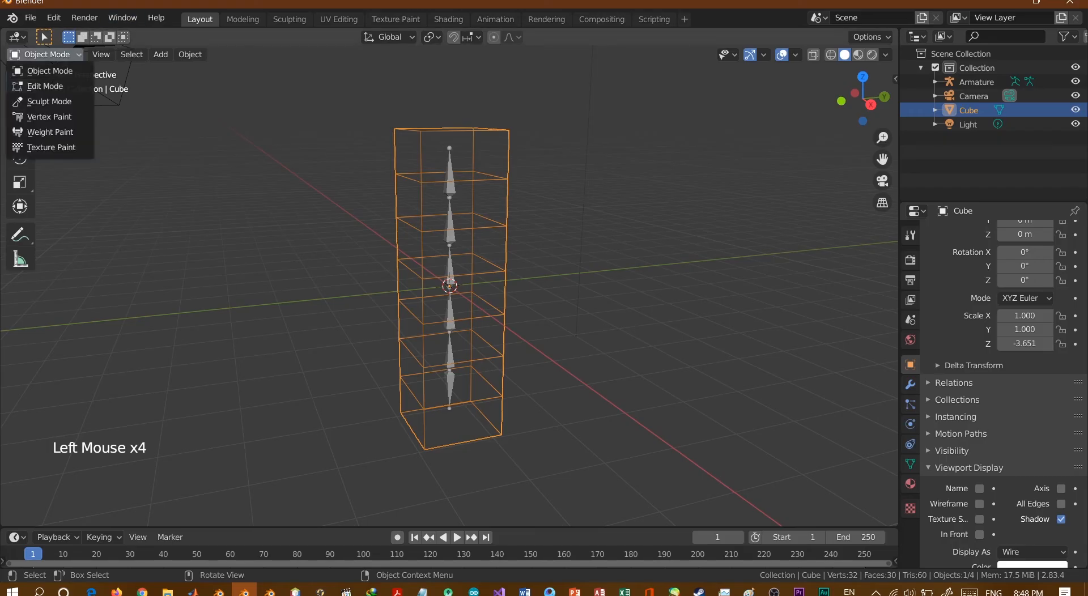
{"action": "left_click", "coordinate": [46, 86]}
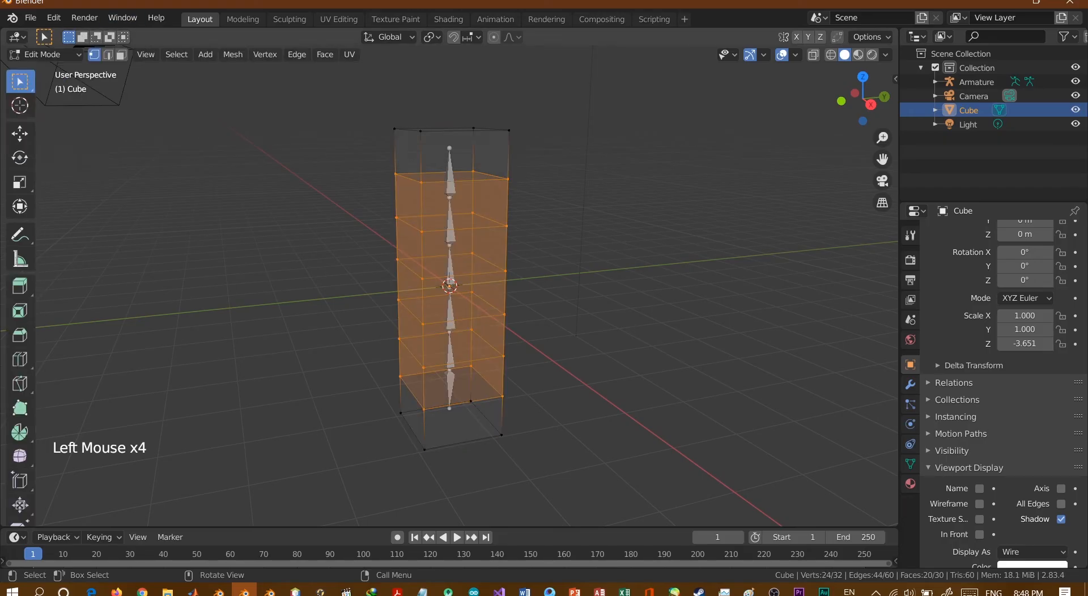
{"action": "left_click", "coordinate": [395, 219]}
{"action": "left_click", "coordinate": [122, 55]}
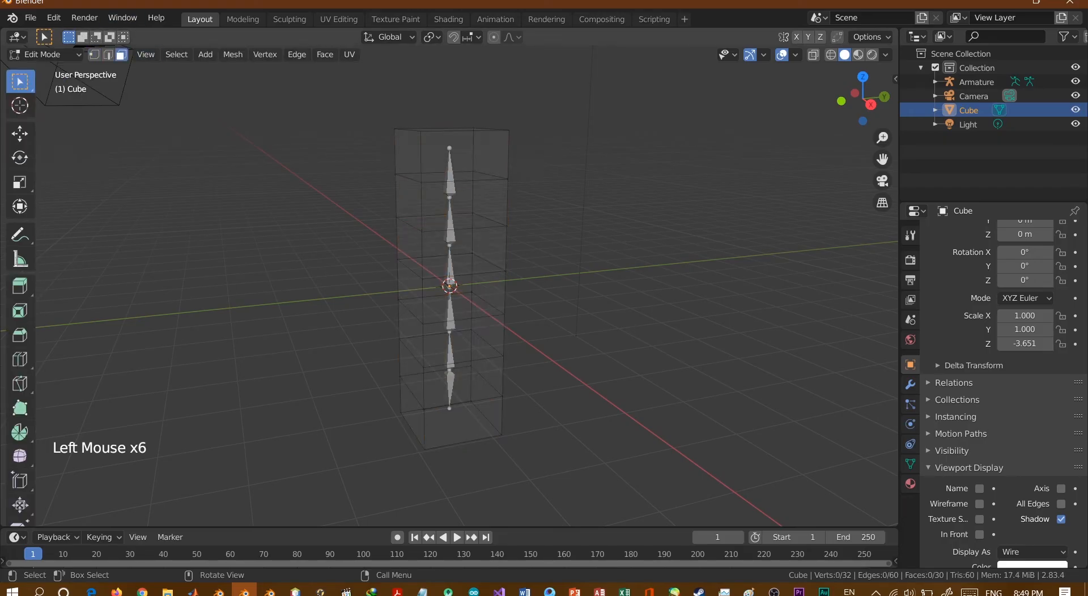
{"action": "left_click", "coordinate": [408, 203]}
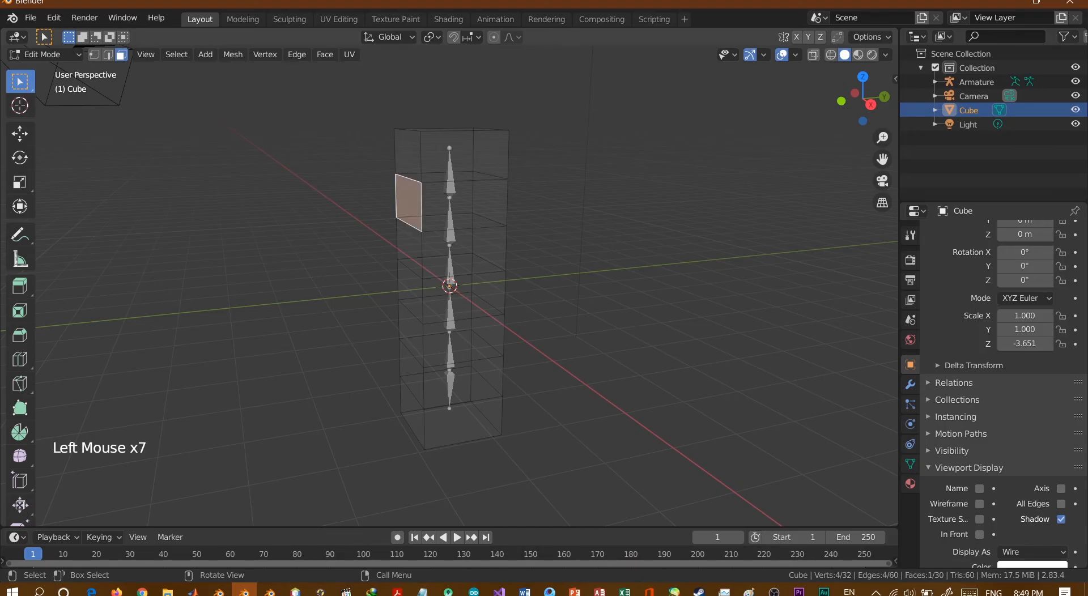
{"action": "key", "text": "e"}
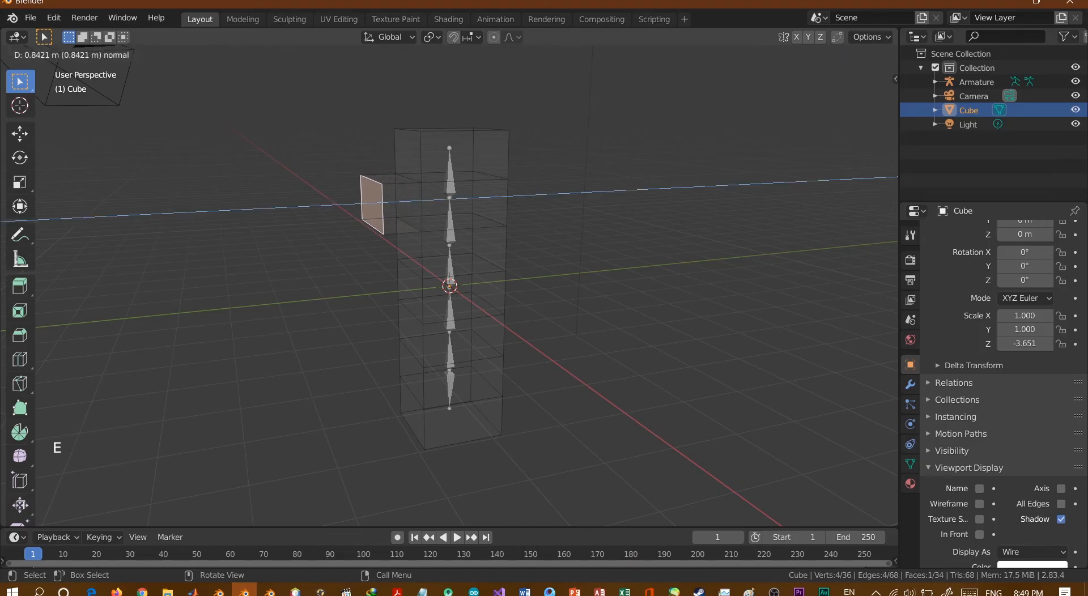
{"action": "key", "text": "e"}
{"action": "left_click", "coordinate": [347, 206]}
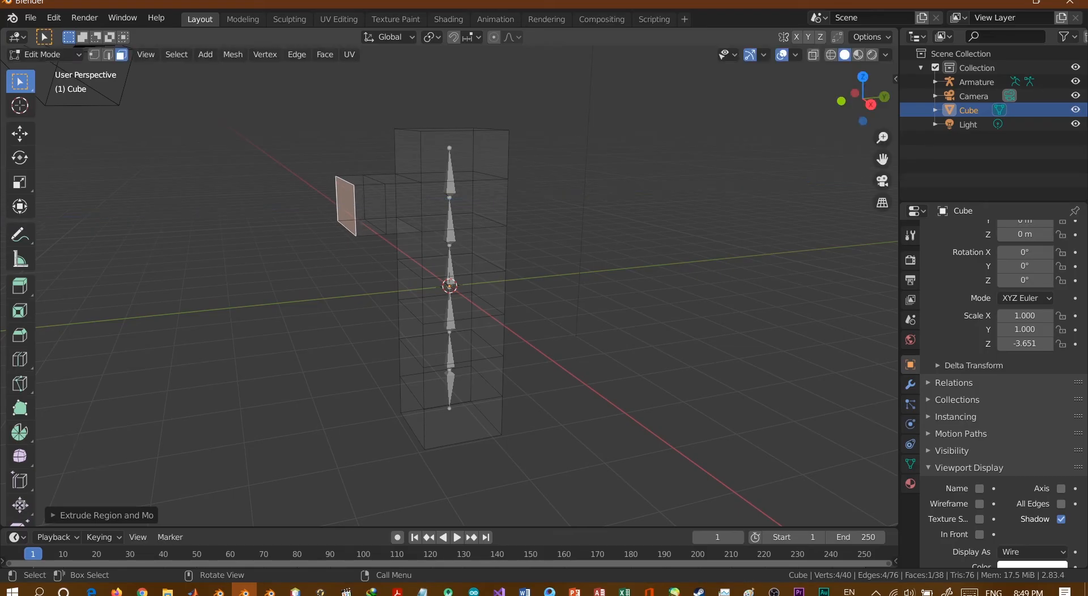
Extrude the underside face of the first arm's outer segment downward twice to form the forearm.
{"action": "middle_click_drag", "start_coordinate": [346, 267], "coordinate": [355, 204]}
{"action": "left_click", "coordinate": [370, 211]}
{"action": "key", "text": "e"}
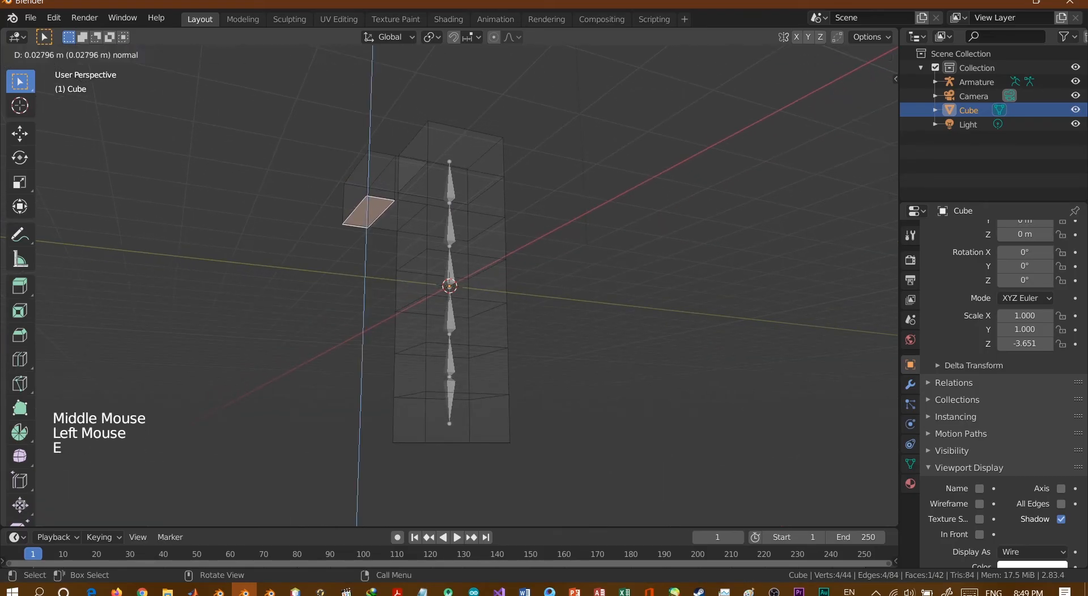
{"action": "left_click", "coordinate": [368, 227]}
{"action": "key", "text": "e"}
{"action": "left_click", "coordinate": [368, 253]}
Extrude the matching side face on the opposite side of the column outward twice to form the second arm.
{"action": "middle_click_drag", "start_coordinate": [367, 252], "coordinate": [374, 312]}
{"action": "left_click", "coordinate": [487, 201]}
{"action": "key", "text": "e"}
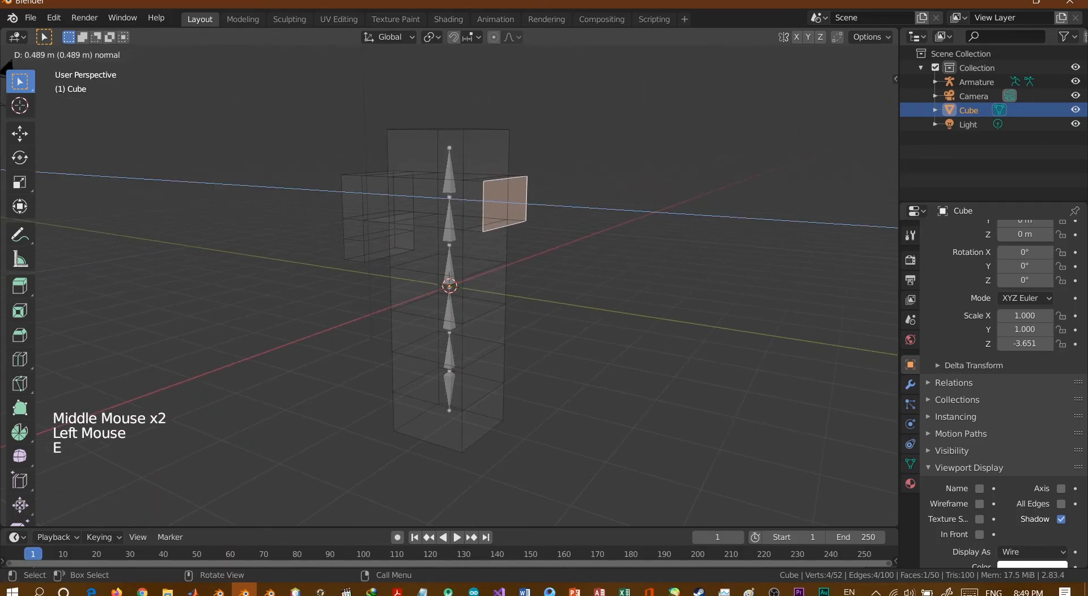
{"action": "left_click", "coordinate": [510, 204]}
{"action": "key", "text": "e"}
Extrude the underside face of the second arm's outer segment downward twice to match the first arm.
{"action": "middle_click_drag", "start_coordinate": [527, 206], "coordinate": [521, 221]}
{"action": "left_click", "coordinate": [521, 224]}
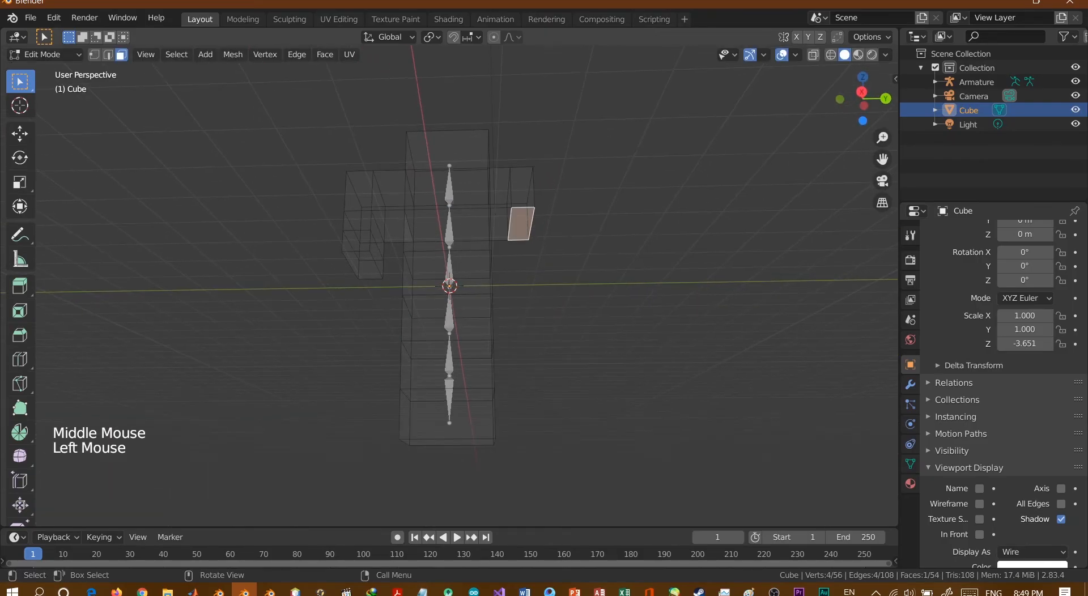
{"action": "key", "text": "e"}
{"action": "left_click", "coordinate": [522, 243]}
{"action": "key", "text": "e"}
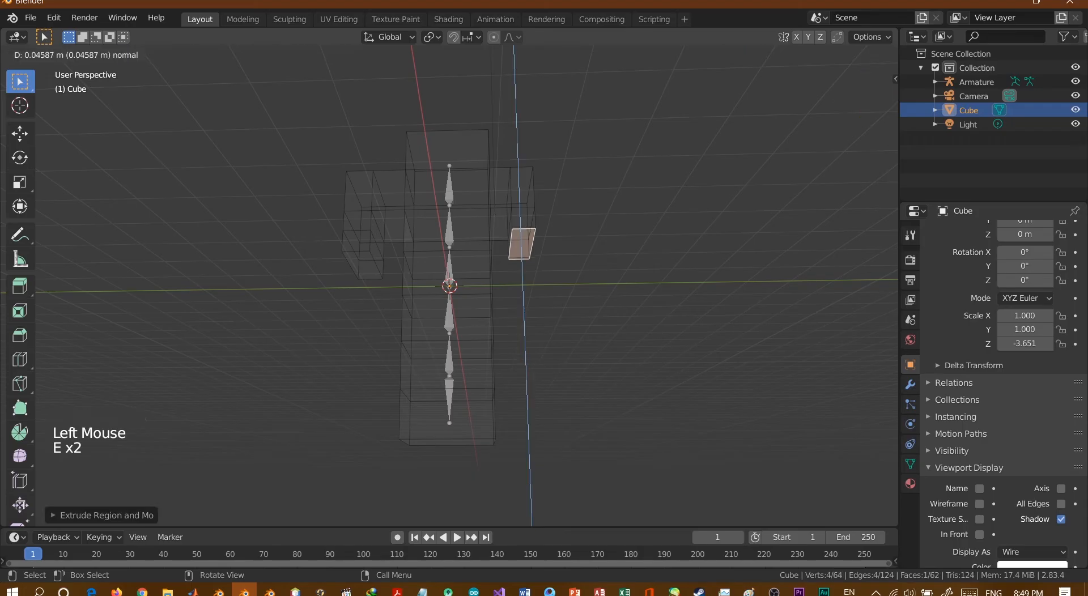
{"action": "left_click", "coordinate": [522, 257]}
In the bottom view, inset the column's bottom face by about 0.27.
{"action": "middle_click_drag", "start_coordinate": [522, 257], "coordinate": [544, 317]}
{"action": "scroll", "coordinate": [544, 284], "scroll_direction": "down", "scroll_amount": 2}
{"action": "scroll", "coordinate": [470, 151], "scroll_direction": "up", "scroll_amount": 4}
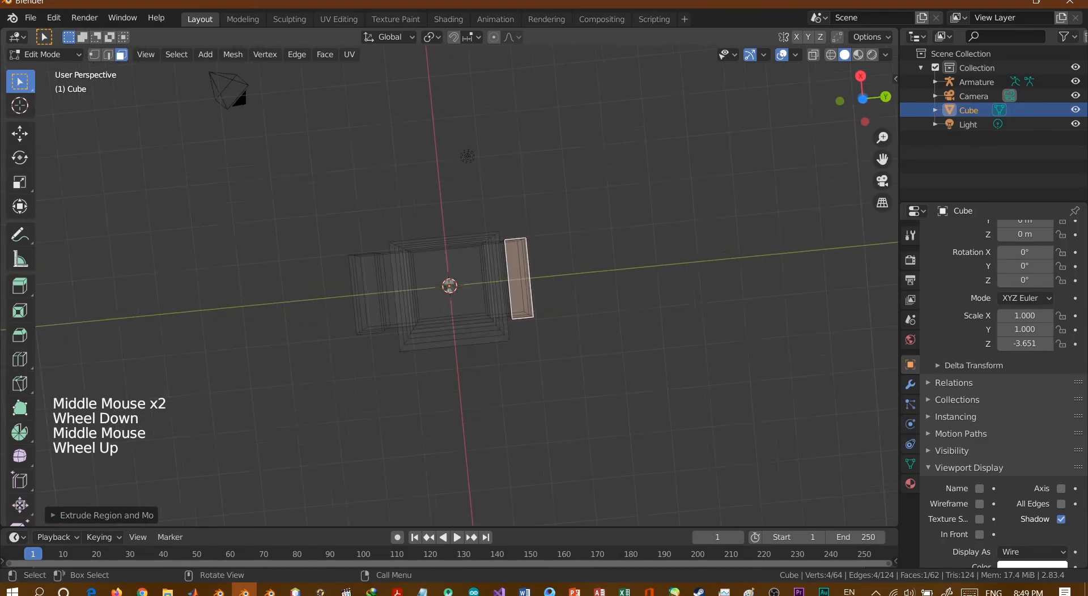
{"action": "middle_click_drag", "start_coordinate": [470, 151], "coordinate": [482, 46]}
{"action": "left_click", "coordinate": [252, 48]}
{"action": "scroll", "coordinate": [294, 114], "scroll_direction": "down", "scroll_amount": 2}
{"action": "key", "text": "grave"}
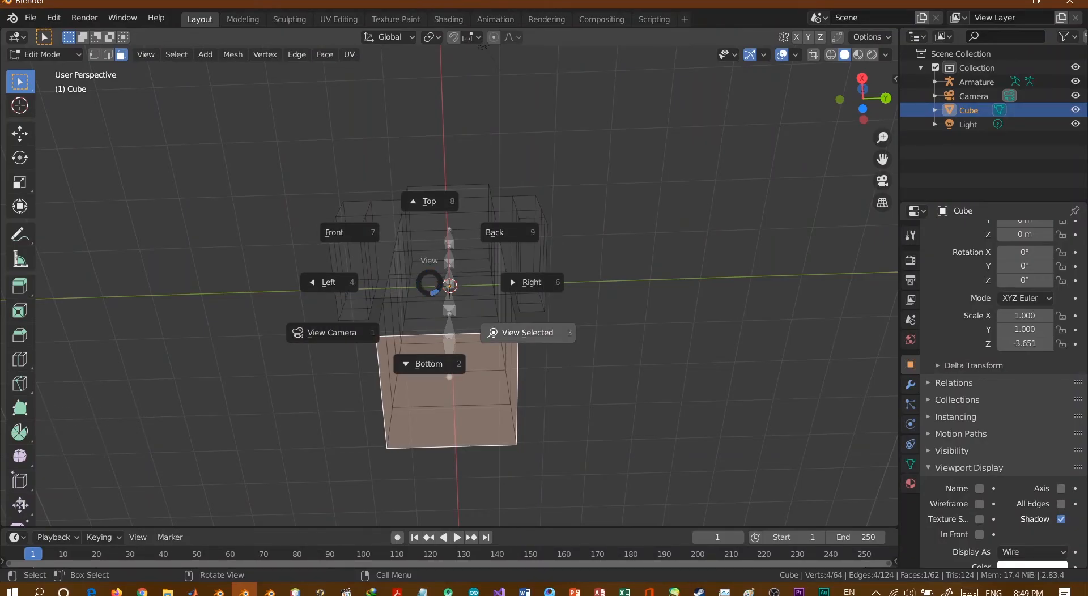
{"action": "left_click", "coordinate": [429, 364]}
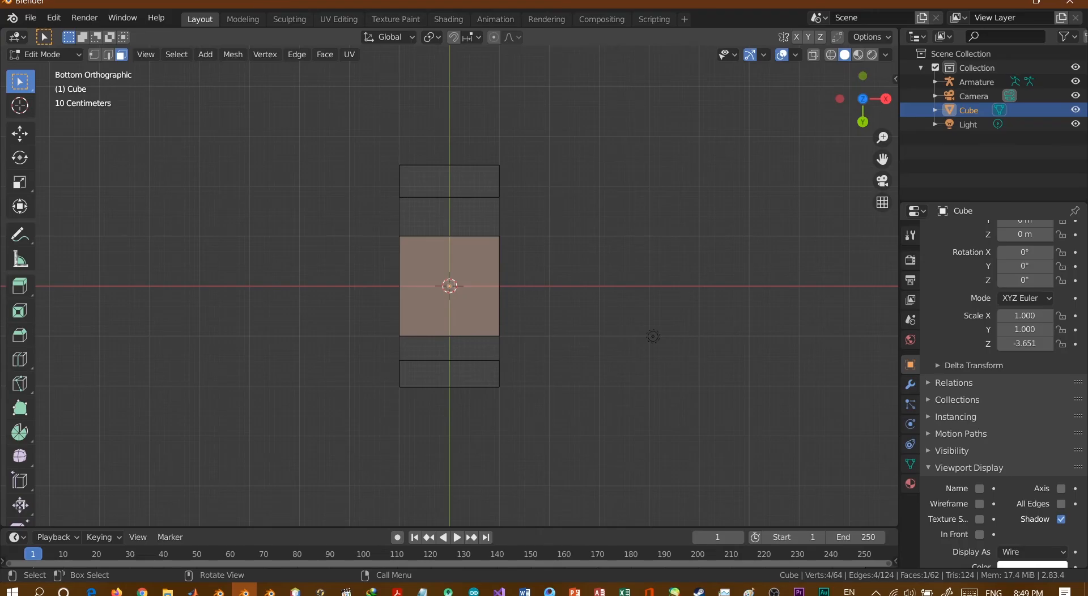
{"action": "key", "text": "i"}
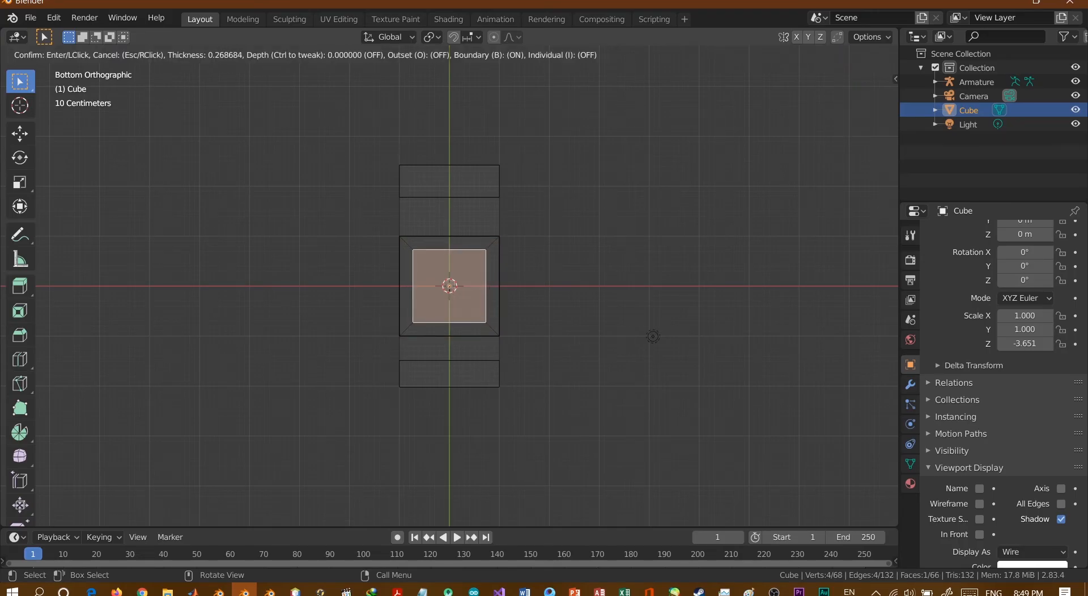
{"action": "key", "text": "Return"}
Select the narrow border face on the negative X side of the inset bottom and try extruding it in the bottom view.
{"action": "middle_click_drag", "start_coordinate": [544, 340], "coordinate": [550, 318]}
{"action": "left_click", "coordinate": [387, 309]}
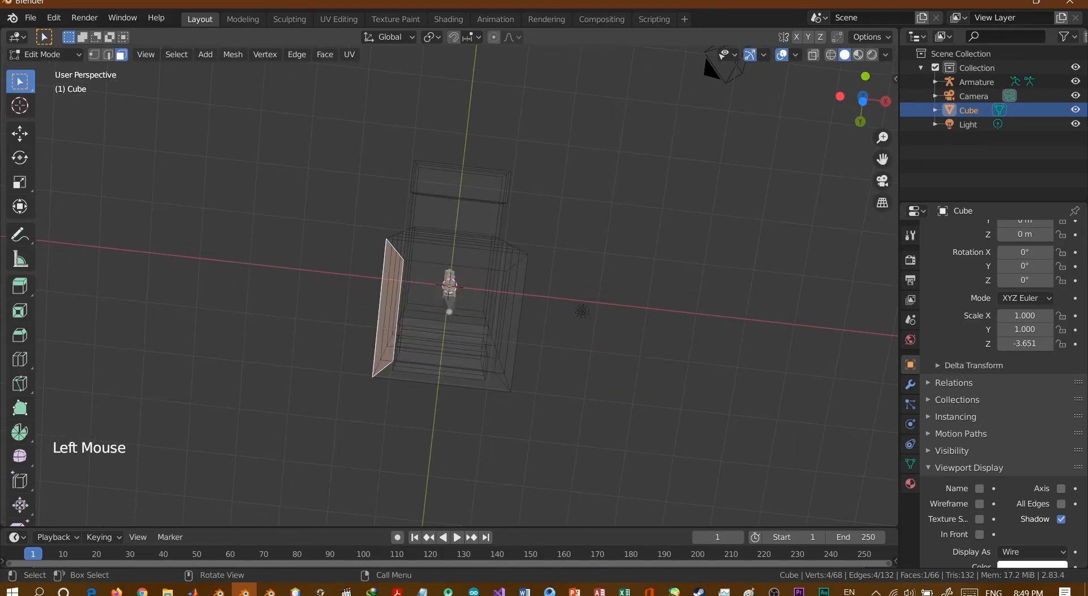
{"action": "key", "text": "grave"}
{"action": "key", "text": "grave"}
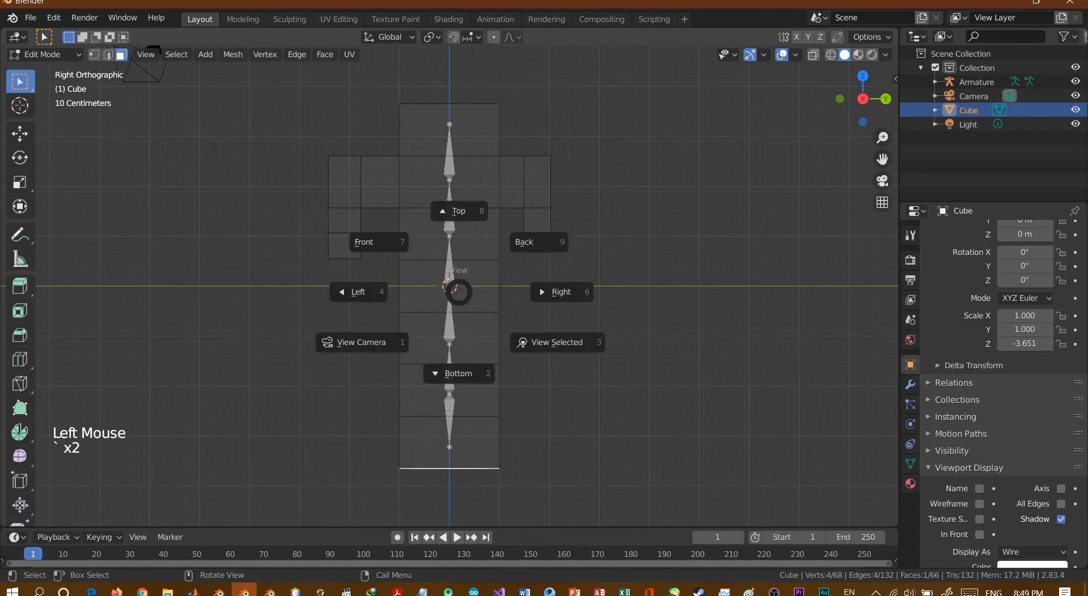
{"action": "left_click", "coordinate": [458, 372]}
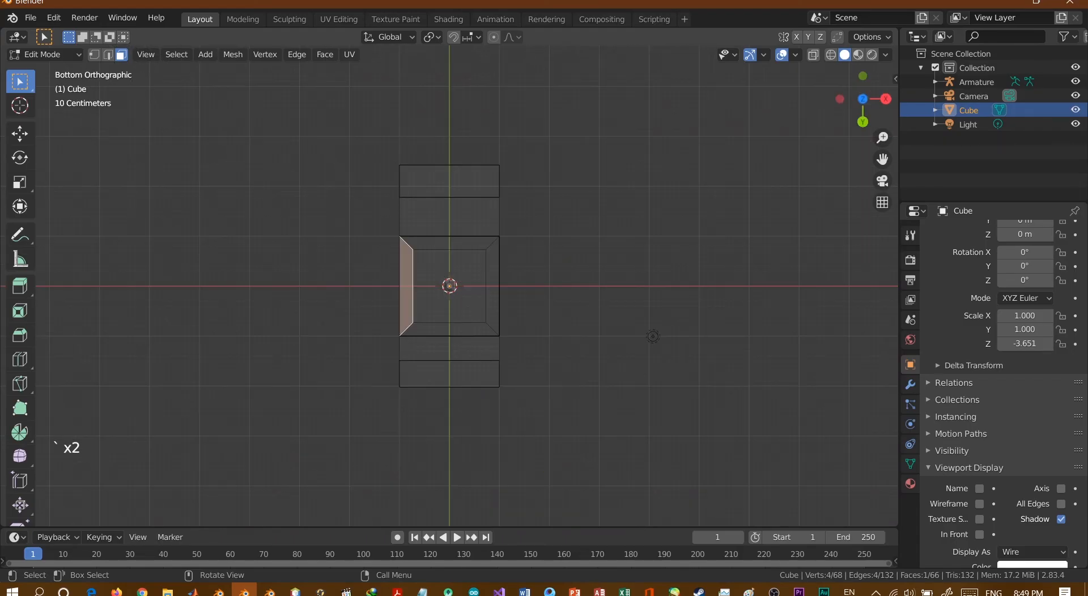
{"action": "key", "text": "e"}
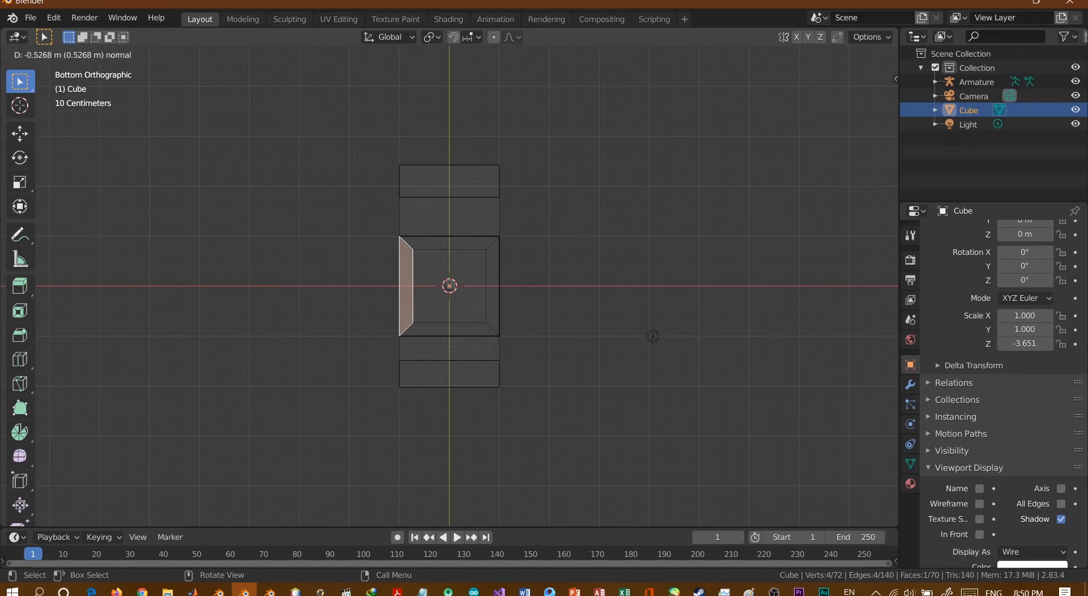
{"action": "left_click", "coordinate": [449, 286]}
In the front view, extrude the selected border face about 1.08 m downward as the first leg.
{"action": "key", "text": "grave"}
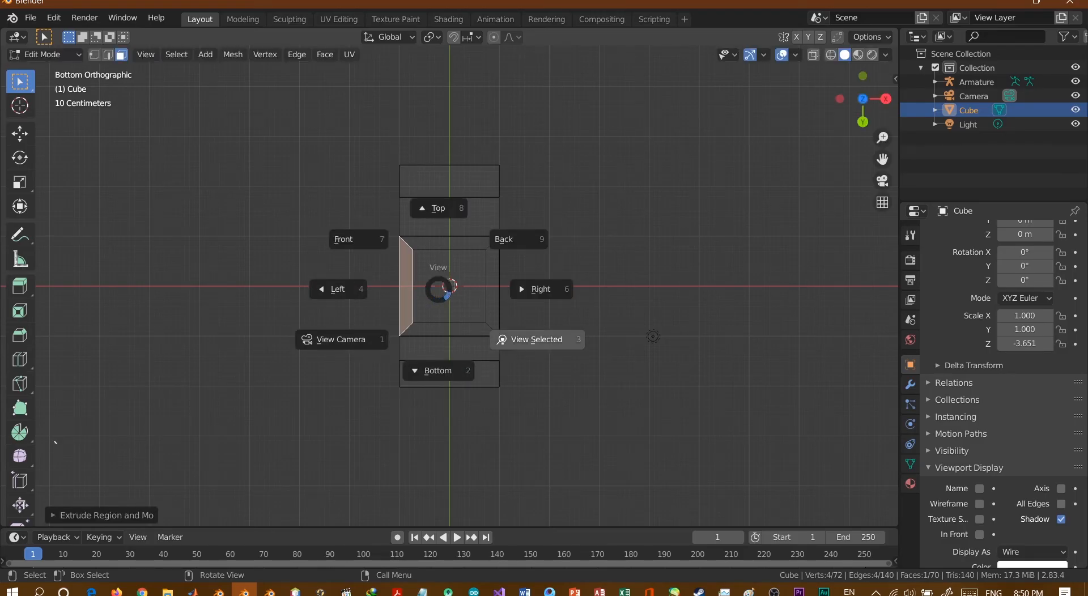
{"action": "left_click", "coordinate": [359, 240]}
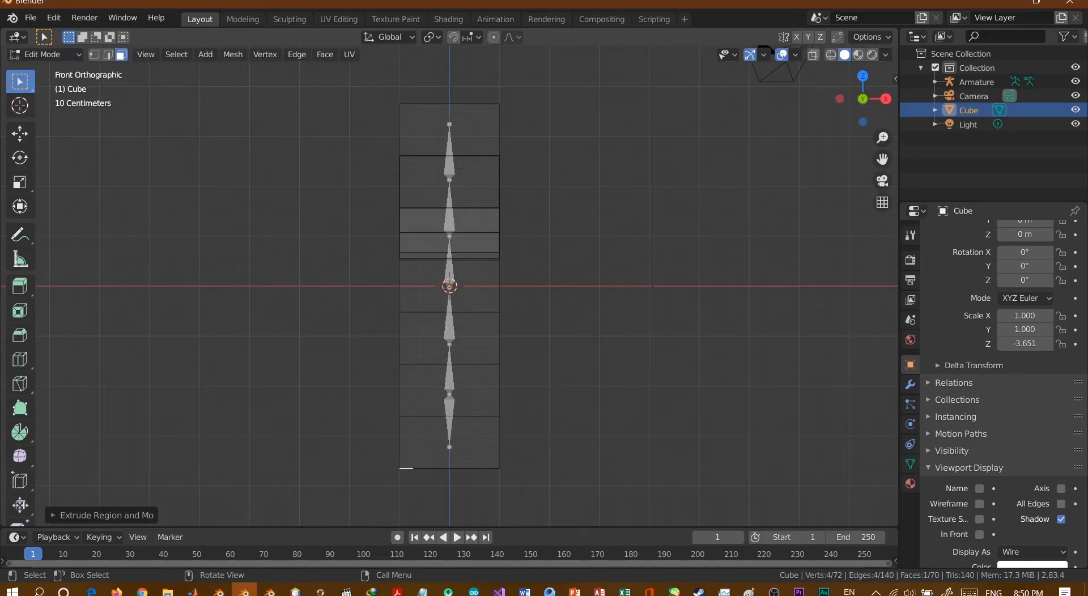
{"action": "key", "text": "e"}
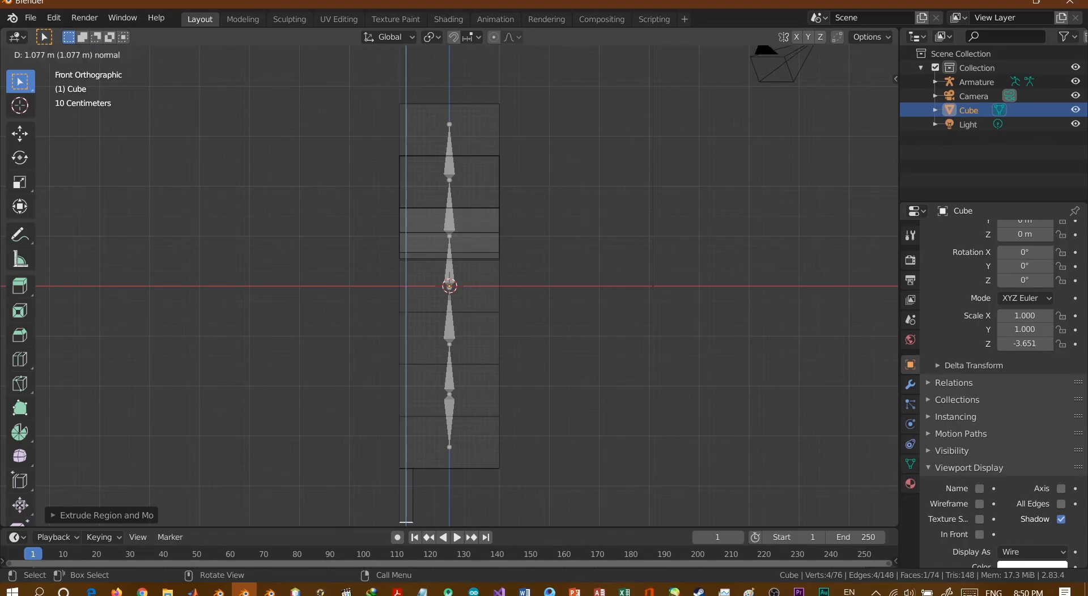
{"action": "left_click", "coordinate": [363, 300]}
{"action": "middle_click_drag", "start_coordinate": [363, 300], "coordinate": [364, 205]}
{"action": "middle_click_drag", "start_coordinate": [454, 283], "coordinate": [454, 241]}
{"action": "left_click", "coordinate": [451, 371]}
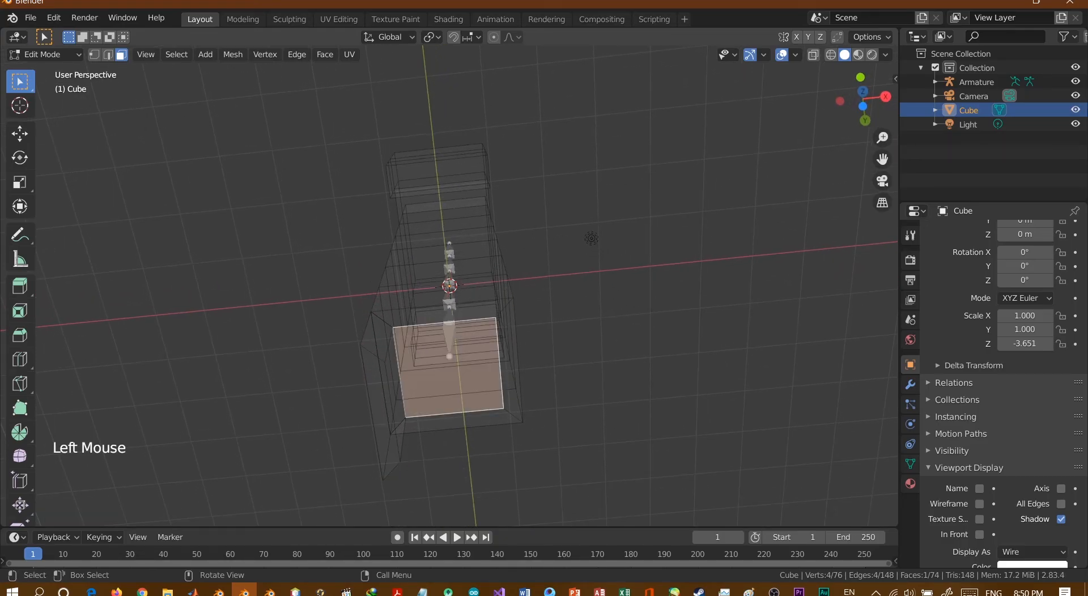
{"action": "left_click", "coordinate": [396, 395]}
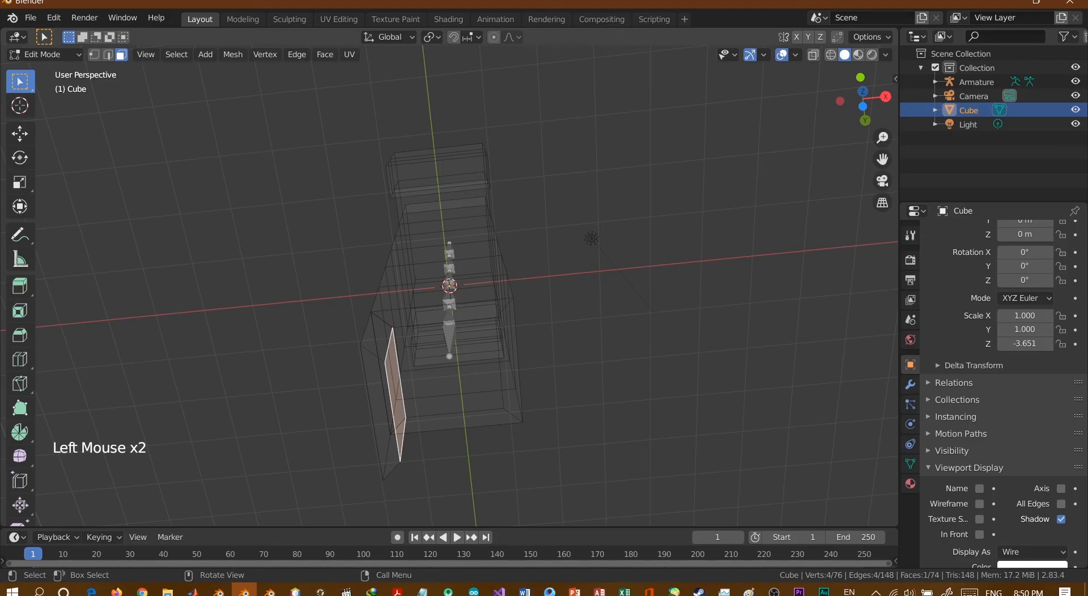
{"action": "key", "text": "s"}
{"action": "key", "text": "Escape"}
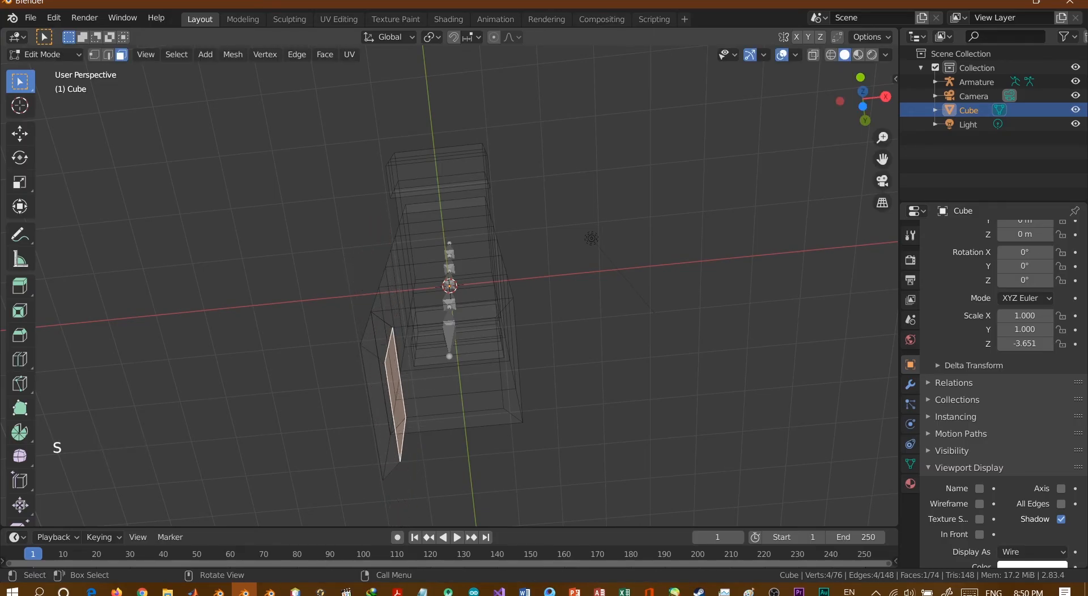
Extrude the narrow border face on the positive X side of the column's bottom about 1.09 m downward as the second leg.
{"action": "middle_click_drag", "start_coordinate": [591, 238], "coordinate": [587, 314]}
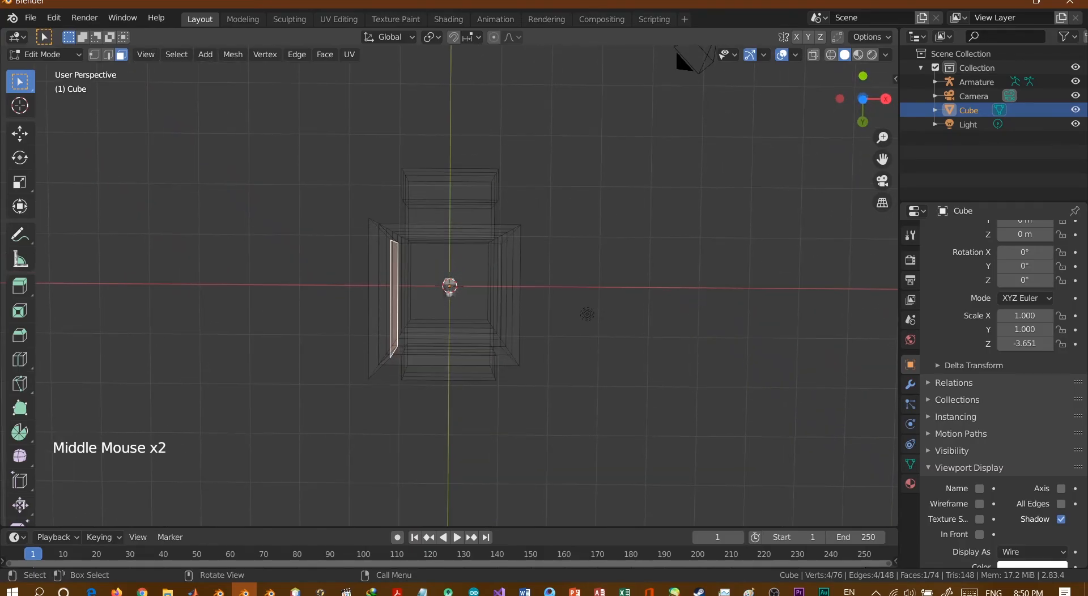
{"action": "left_click", "coordinate": [510, 295]}
{"action": "middle_click_drag", "start_coordinate": [510, 295], "coordinate": [623, 54]}
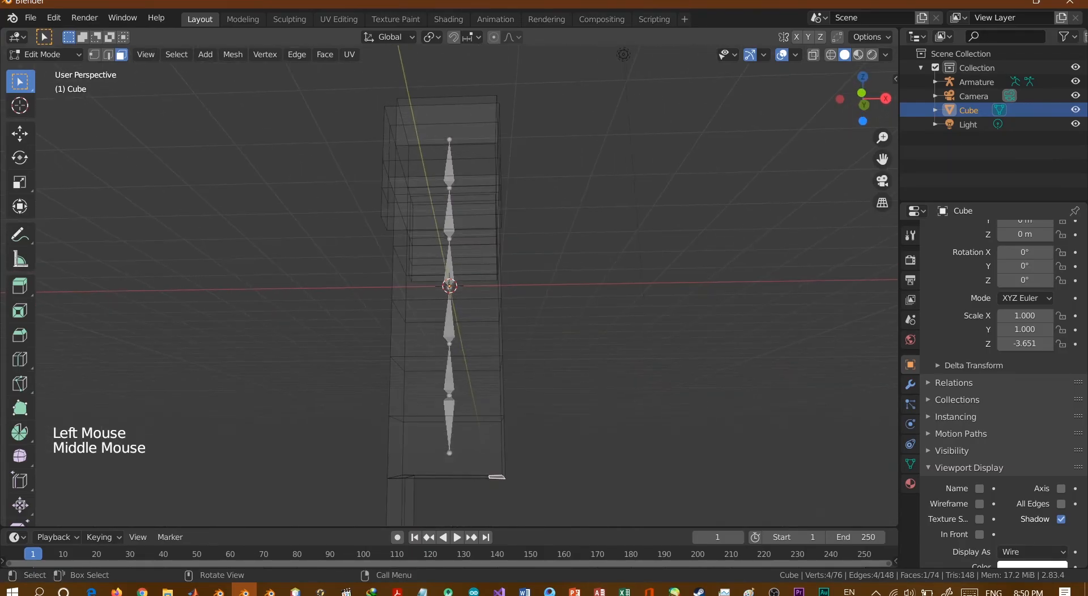
{"action": "scroll", "coordinate": [450, 287], "scroll_direction": "down", "scroll_amount": 2}
{"action": "key", "text": "e"}
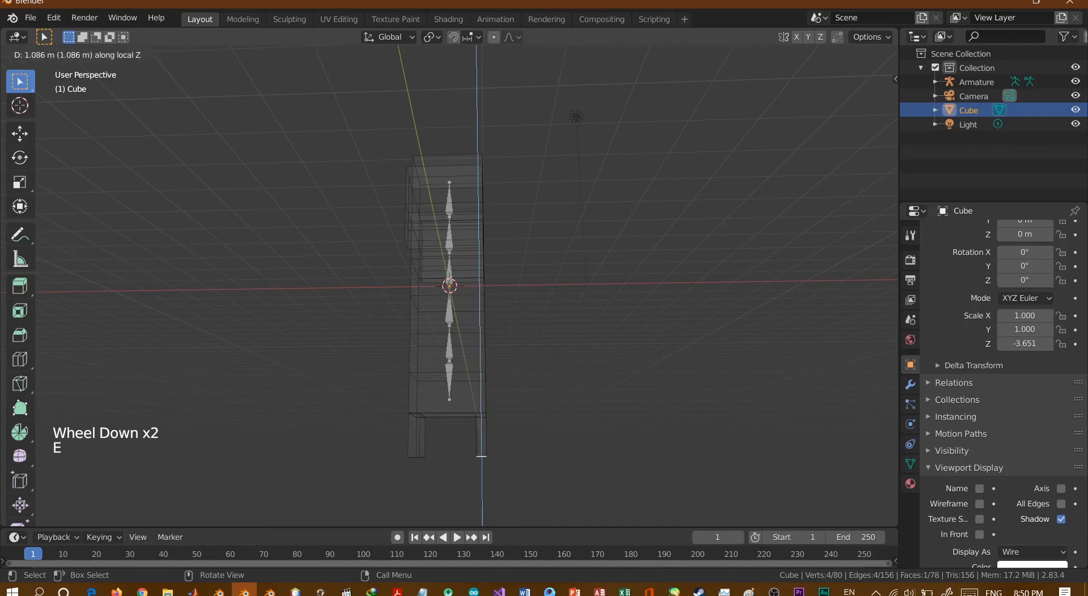
{"action": "key", "text": "Return"}
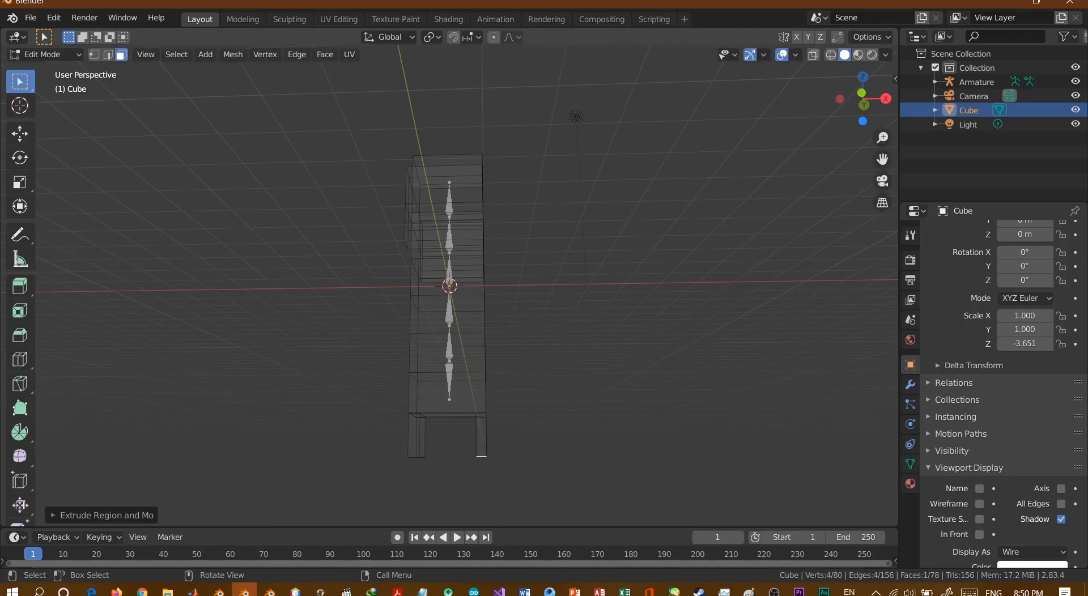
Leave the column's Edit Mode, select the armature and put it in Edit Mode.
{"action": "left_click", "coordinate": [44, 53]}
{"action": "left_click", "coordinate": [39, 72]}
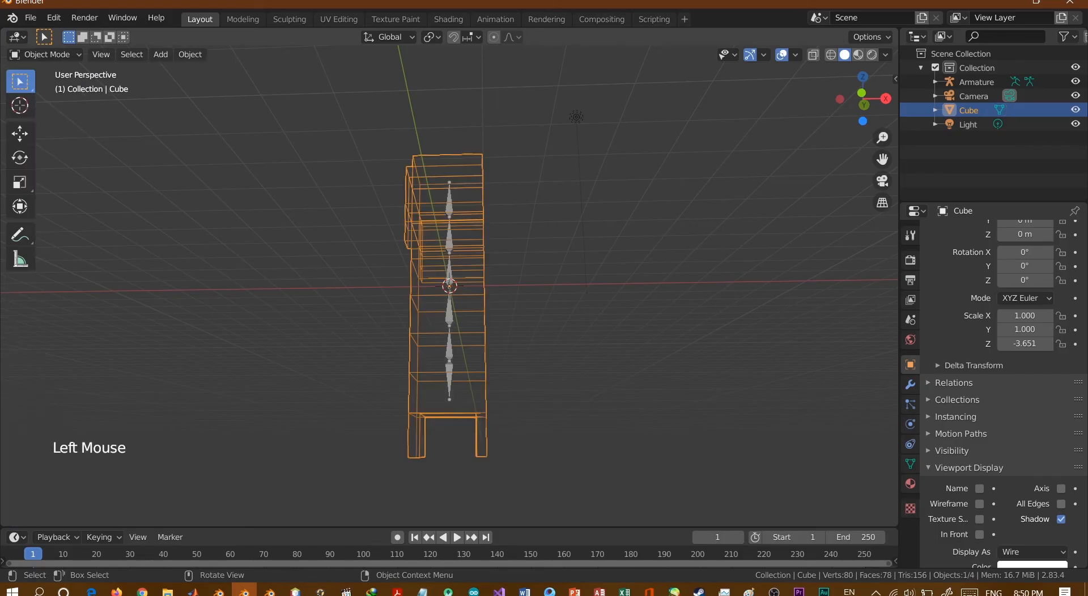
{"action": "left_click", "coordinate": [450, 312]}
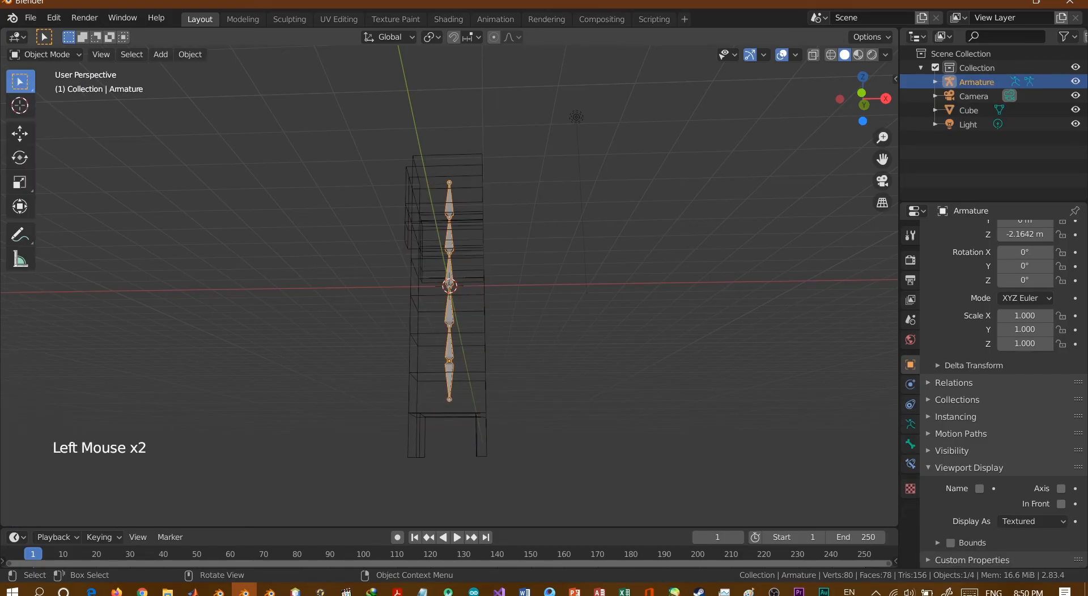
{"action": "left_click", "coordinate": [44, 54]}
{"action": "left_click", "coordinate": [40, 86]}
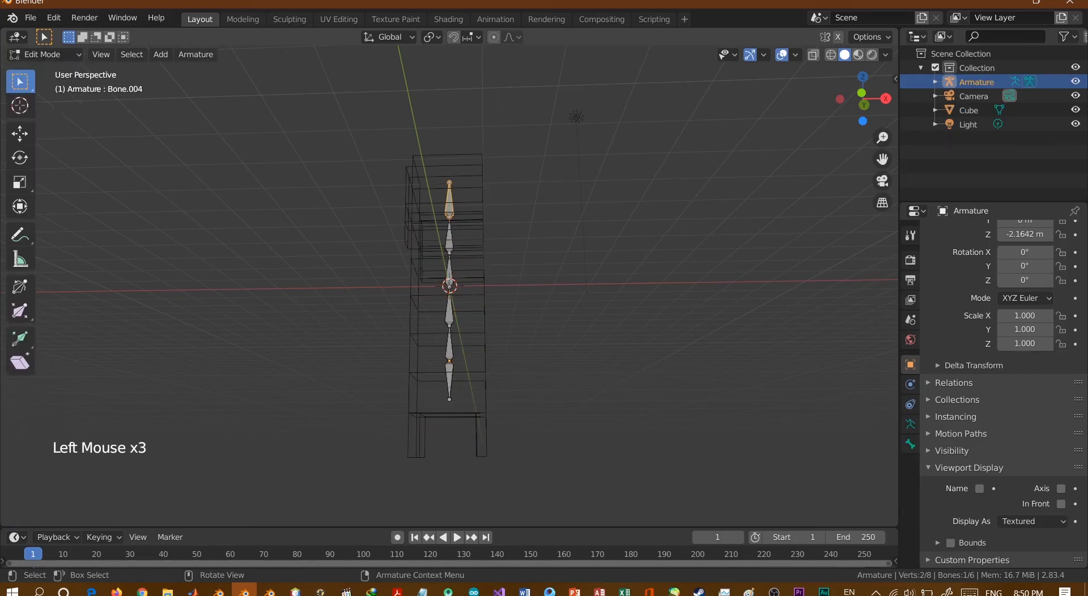
In the front view, extrude a bone from the lower tip of the bottom bone to the top of the positive X leg.
{"action": "key", "text": "grave"}
{"action": "scroll", "coordinate": [317, 310], "scroll_direction": "up", "scroll_amount": 1}
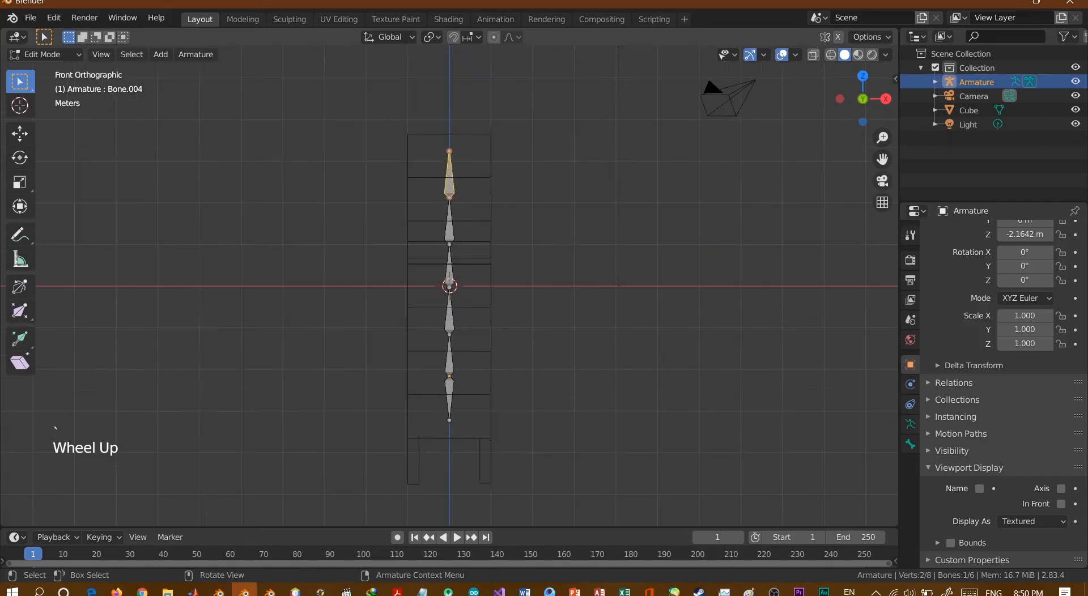
{"action": "scroll", "coordinate": [449, 311], "scroll_direction": "up", "scroll_amount": 2}
{"action": "middle_click_drag", "start_coordinate": [450, 369], "coordinate": [456, 143], "text": "shift"}
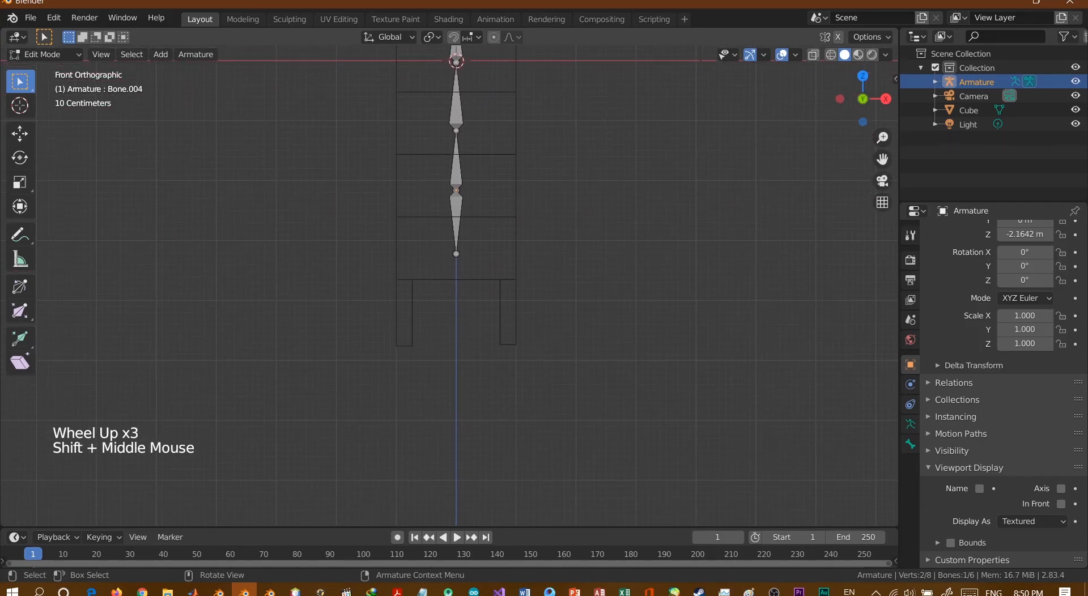
{"action": "left_click", "coordinate": [457, 254]}
{"action": "key", "text": "e"}
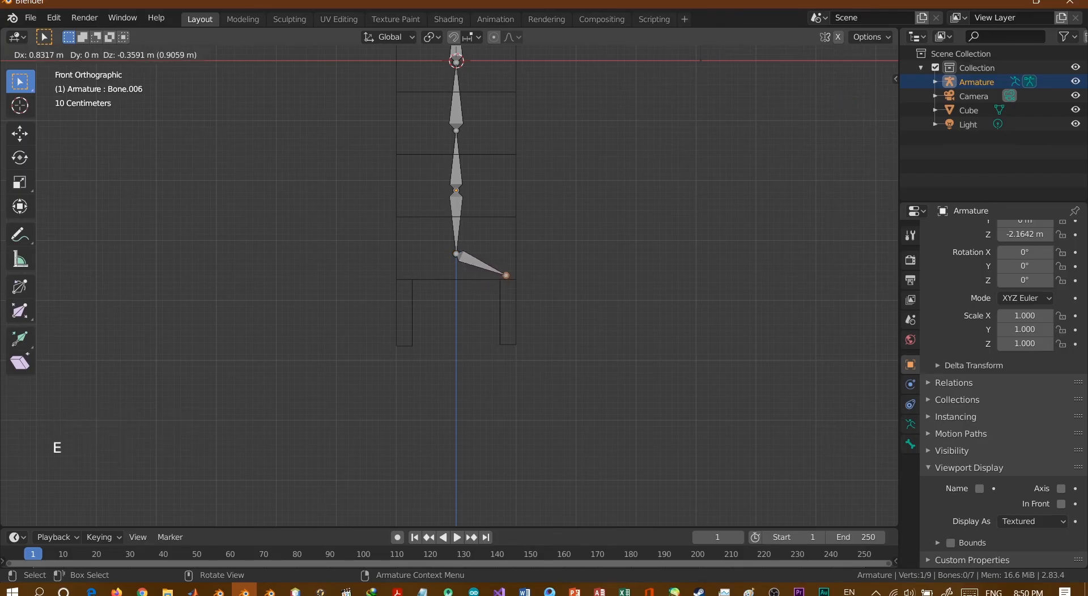
{"action": "left_click", "coordinate": [507, 281]}
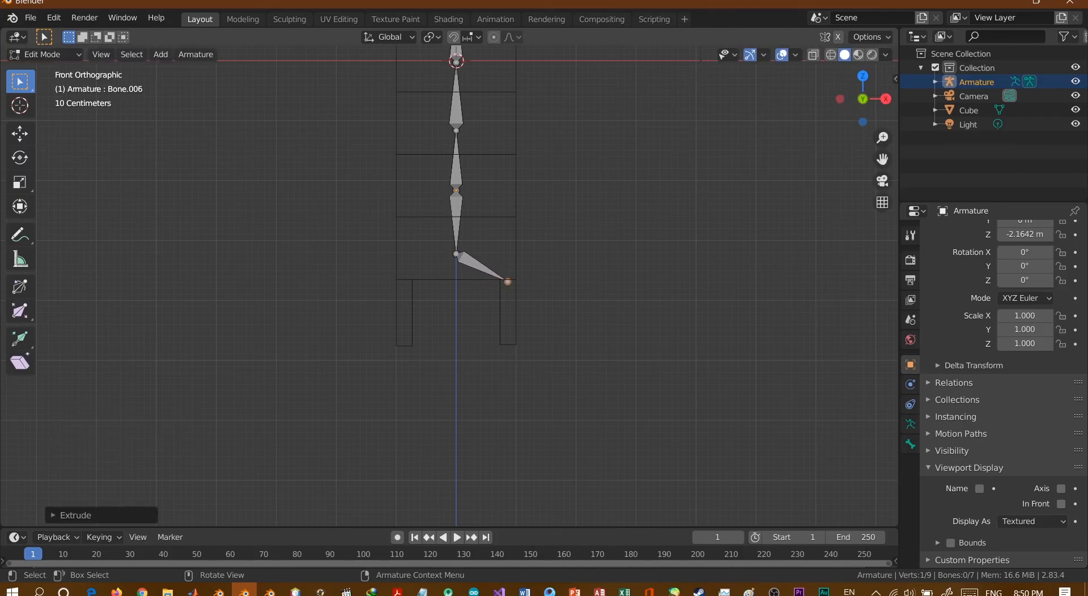
Extrude another bone straight down along Z inside the positive X leg, ending just above the leg's lower end.
{"action": "key", "text": "e"}
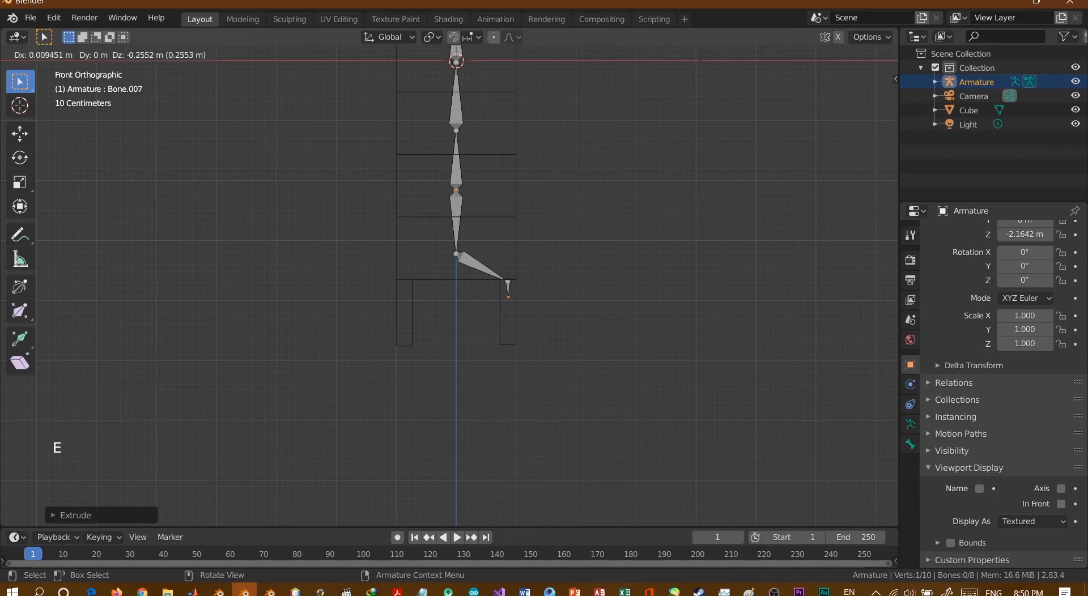
{"action": "key", "text": "z"}
{"action": "key", "text": "Return"}
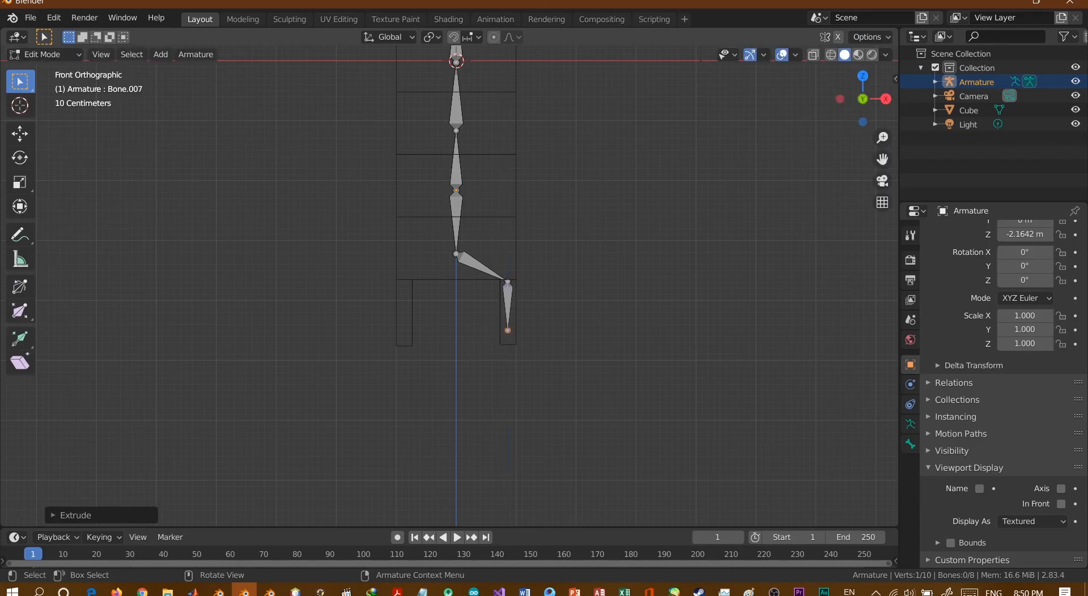
Extrude a bone from the same lower tip to the top of the negative X leg, then one about 0.7 m down along Z.
{"action": "left_click", "coordinate": [456, 254]}
{"action": "key", "text": "e"}
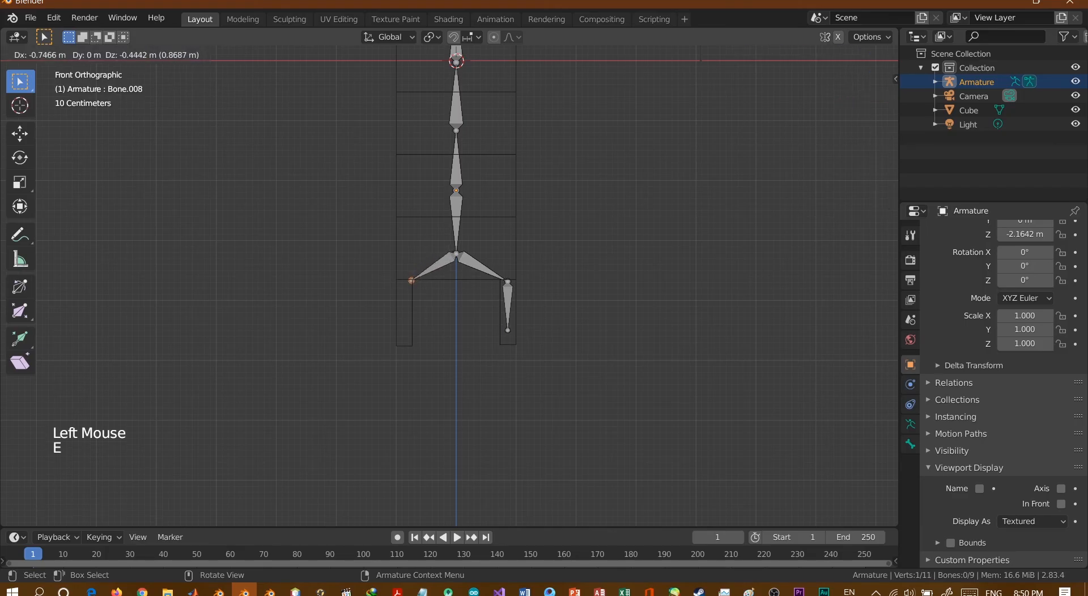
{"action": "left_click", "coordinate": [406, 285]}
{"action": "key", "text": "e"}
{"action": "key", "text": "z"}
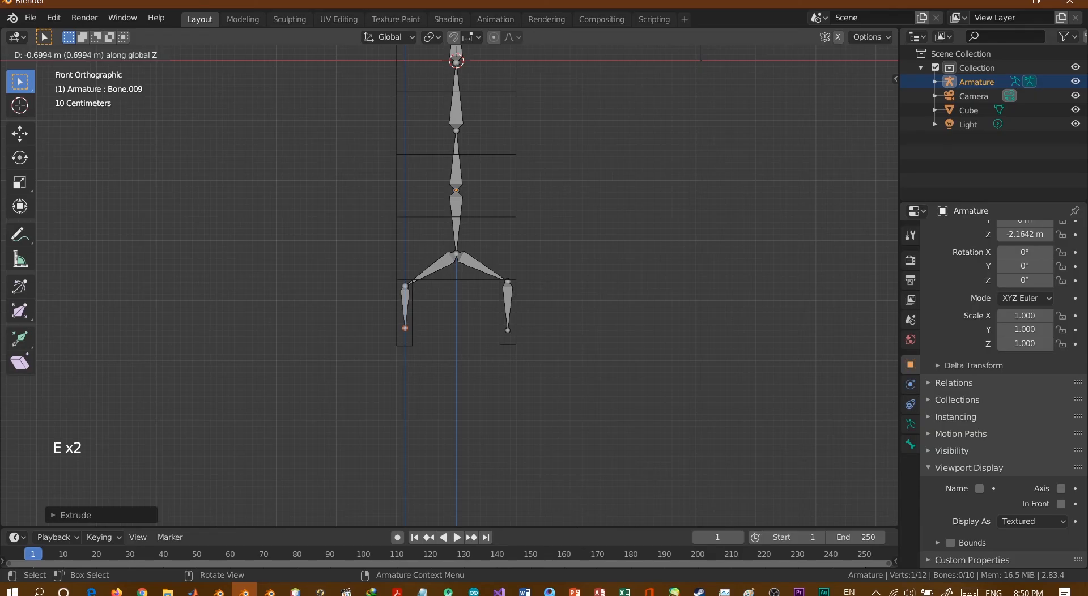
{"action": "left_click", "coordinate": [406, 330]}
Examine how the new leg bones sit inside the mesh in perspective, from above and from the side.
{"action": "middle_click_drag", "start_coordinate": [406, 330], "coordinate": [413, 249]}
{"action": "scroll", "coordinate": [414, 249], "scroll_direction": "up", "scroll_amount": 2}
{"action": "scroll", "coordinate": [414, 250], "scroll_direction": "down", "scroll_amount": 7}
{"action": "middle_click_drag", "start_coordinate": [413, 250], "coordinate": [462, 272]}
{"action": "scroll", "coordinate": [454, 258], "scroll_direction": "up", "scroll_amount": 5}
{"action": "scroll", "coordinate": [462, 272], "scroll_direction": "up", "scroll_amount": 2}
{"action": "scroll", "coordinate": [462, 272], "scroll_direction": "down", "scroll_amount": 4}
{"action": "scroll", "coordinate": [80, 192], "scroll_direction": "down", "scroll_amount": 2}
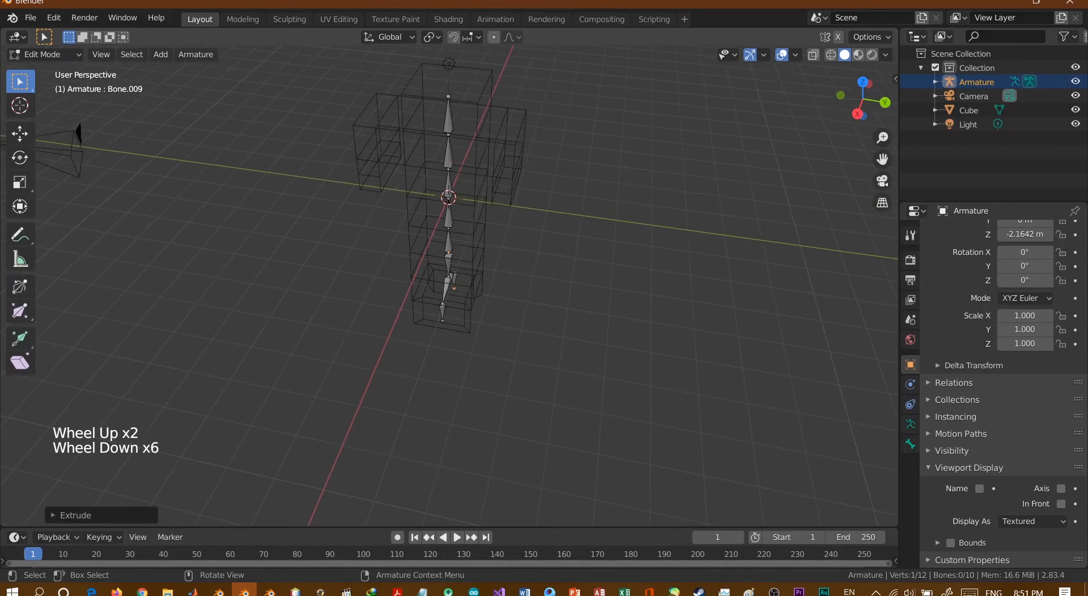
{"action": "middle_click_drag", "start_coordinate": [80, 192], "coordinate": [80, 170]}
{"action": "scroll", "coordinate": [80, 170], "scroll_direction": "up", "scroll_amount": 5}
{"action": "scroll", "coordinate": [450, 255], "scroll_direction": "down", "scroll_amount": 4}
{"action": "mouse_move", "coordinate": [450, 255]}
{"action": "middle_mouse_down", "text": "shift"}
{"action": "mouse_move", "coordinate": [449, 289]}
{"action": "mouse_move", "coordinate": [451, 275]}
{"action": "middle_mouse_up", "text": "shift"}
{"action": "scroll", "coordinate": [449, 289], "scroll_direction": "up", "scroll_amount": 3}
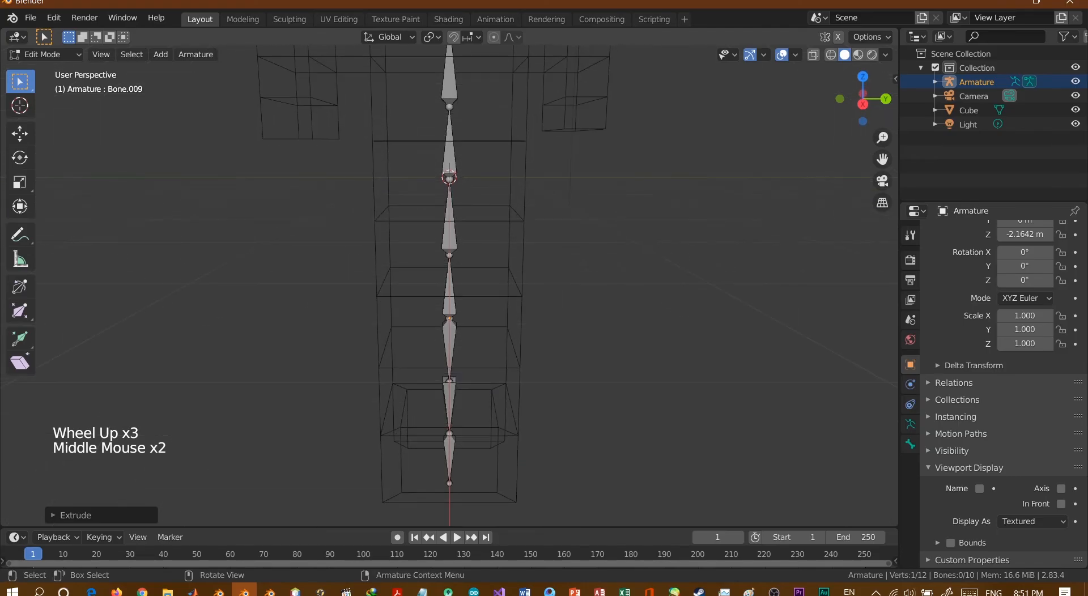
In the right view, extrude a bone along positive Y from the joint below the head bone, ending just inside the torso's edge.
{"action": "key", "text": "grave"}
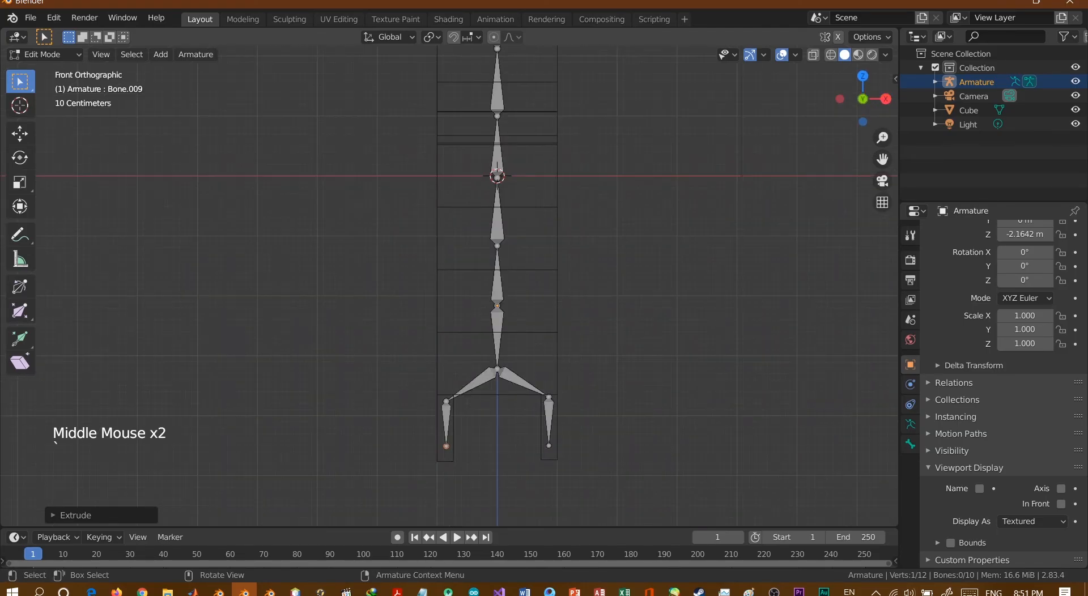
{"action": "middle_click_drag", "start_coordinate": [549, 124], "coordinate": [534, 350], "text": "shift"}
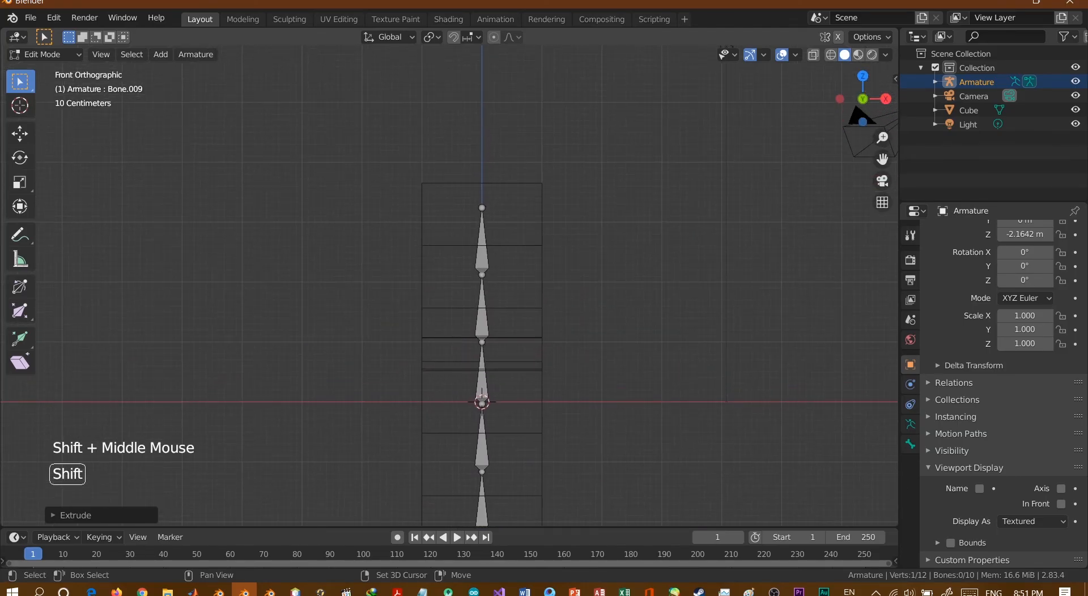
{"action": "key", "text": "grave"}
{"action": "left_click", "coordinate": [634, 351]}
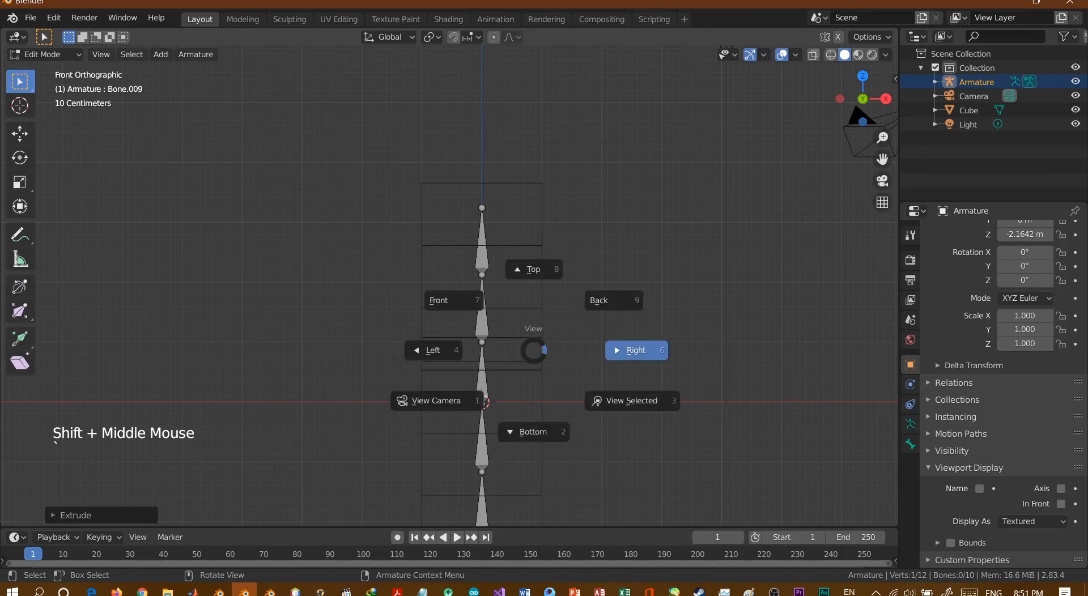
{"action": "left_click", "coordinate": [449, 275]}
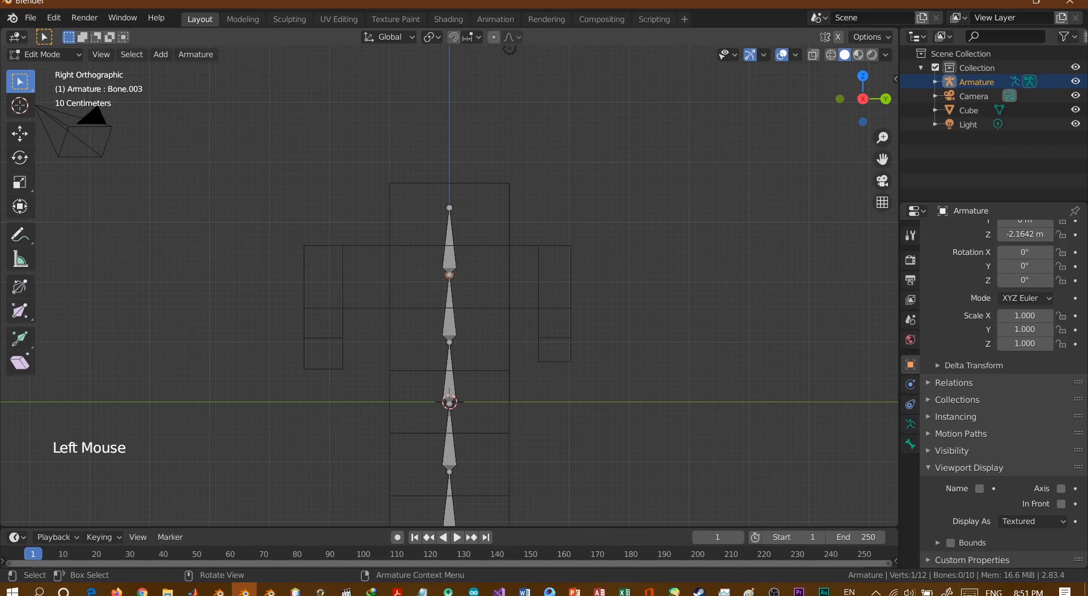
{"action": "key", "text": "e"}
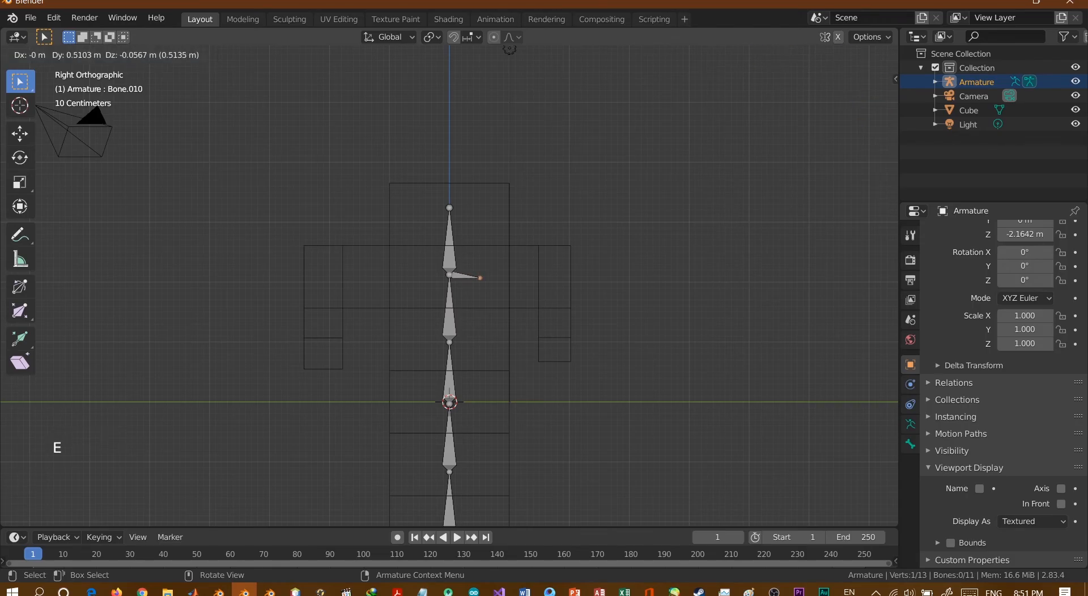
{"action": "key", "text": "x"}
{"action": "key", "text": "y"}
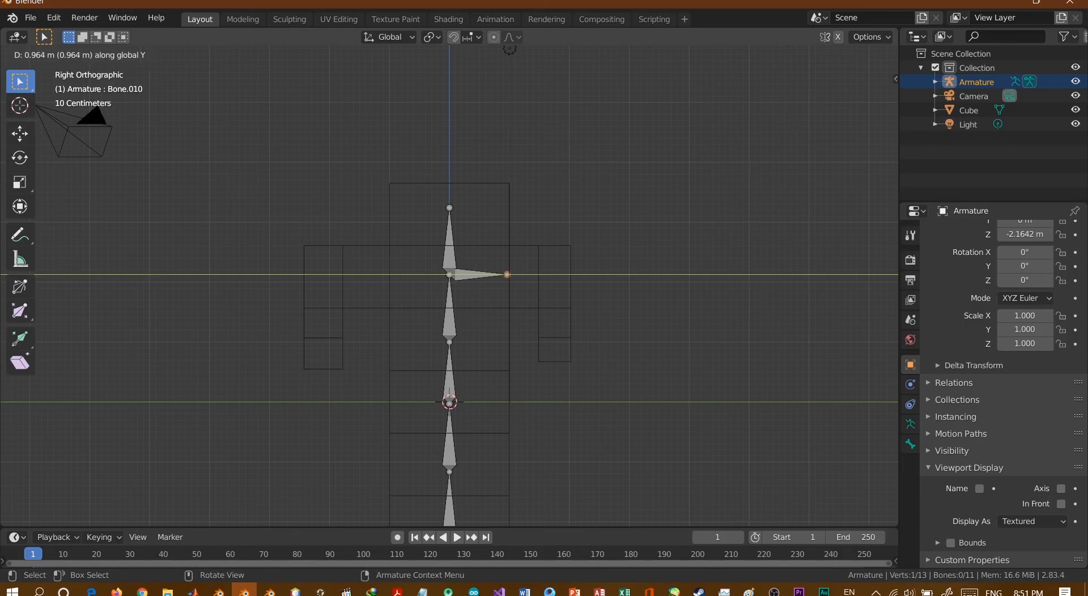
{"action": "key", "text": "Return"}
Extrude two more short bones along positive Y, reaching the middle of the positive Y arm.
{"action": "key", "text": "e"}
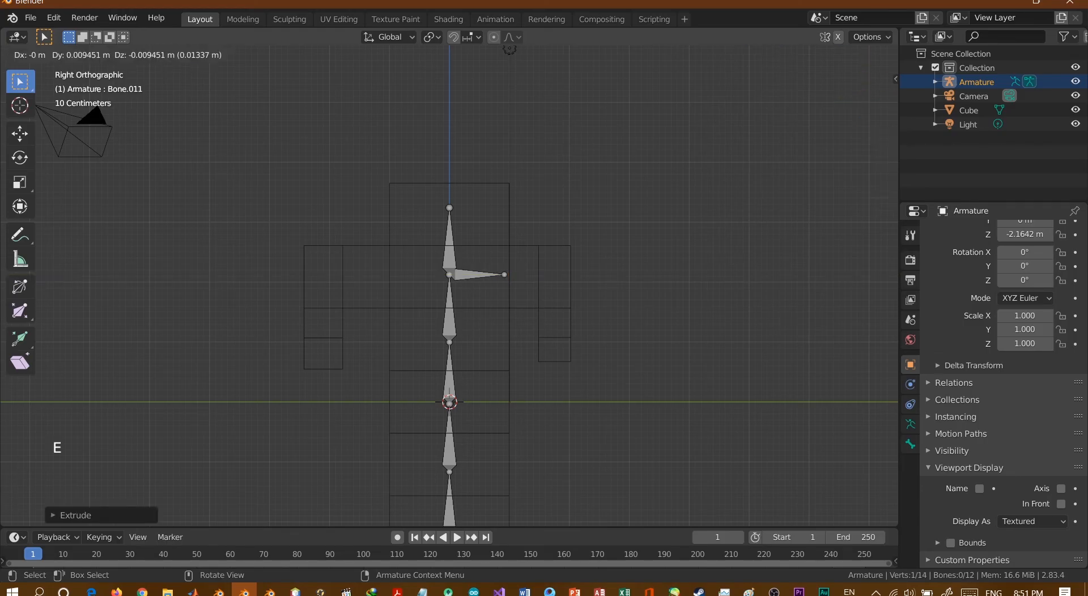
{"action": "key", "text": "y"}
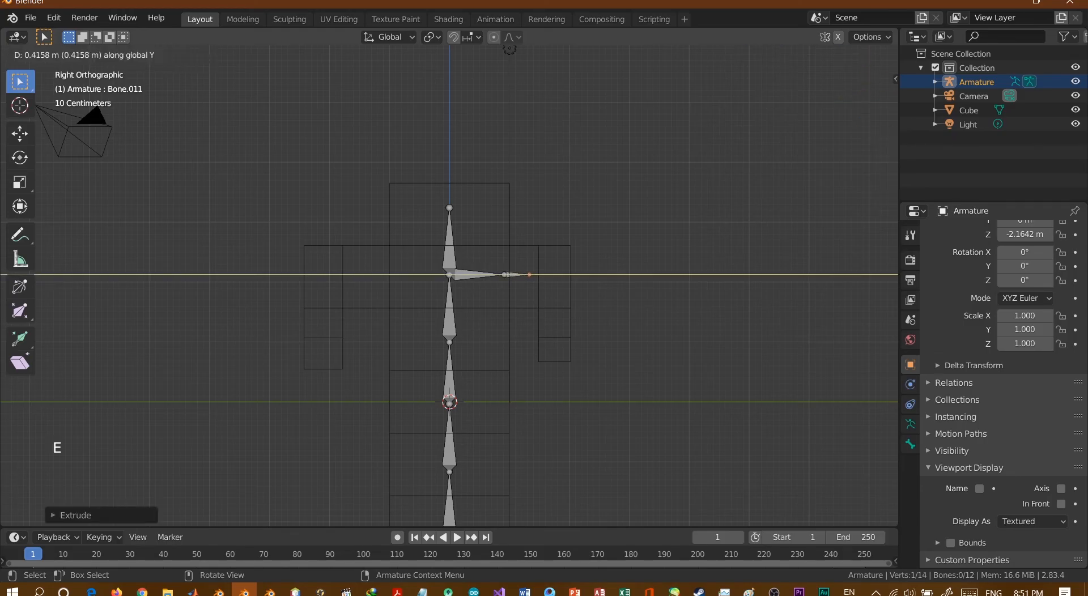
{"action": "key", "text": "Return"}
{"action": "key", "text": "e"}
{"action": "key", "text": "y"}
{"action": "key", "text": "Return"}
Extrude two bones straight down along Z inside the positive Y arm, ending just above the arm's lower end.
{"action": "key", "text": "e"}
{"action": "key", "text": "z"}
{"action": "key", "text": "Return"}
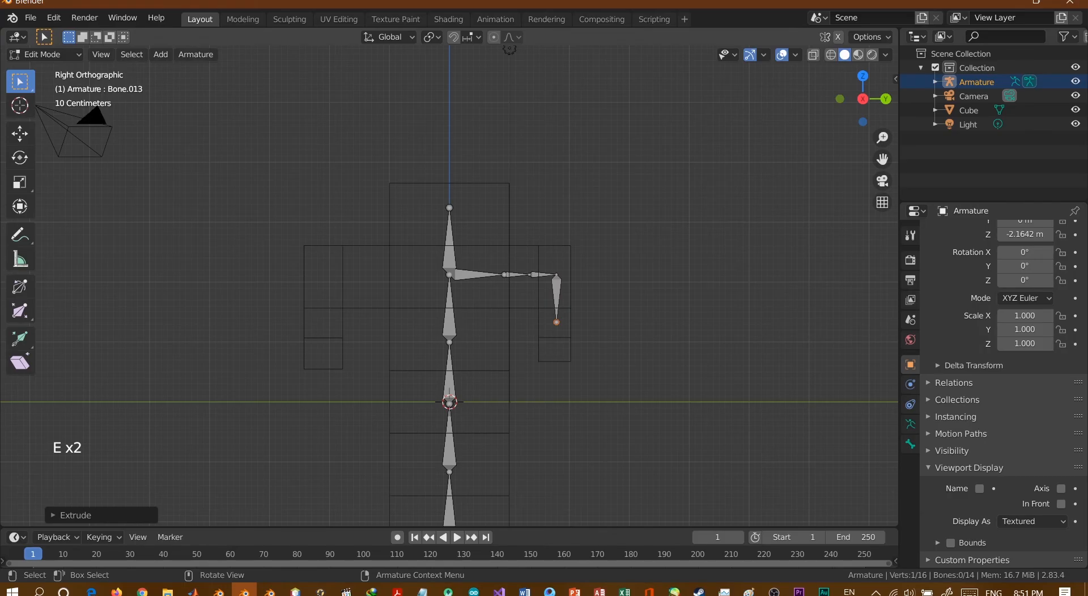
{"action": "key", "text": "e"}
{"action": "key", "text": "z"}
{"action": "key", "text": "Return"}
From the joint below the head bone, extrude a bone about 1.35 m along negative Y, then another into the negative Y arm.
{"action": "left_click", "coordinate": [450, 275]}
{"action": "key", "text": "e"}
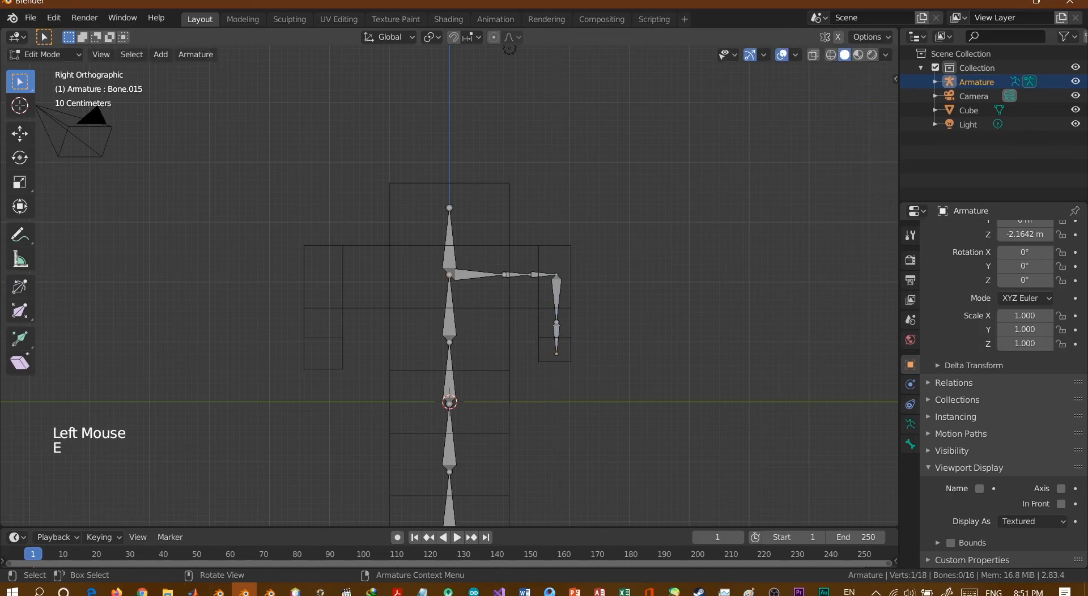
{"action": "key", "text": "z"}
{"action": "key", "text": "y"}
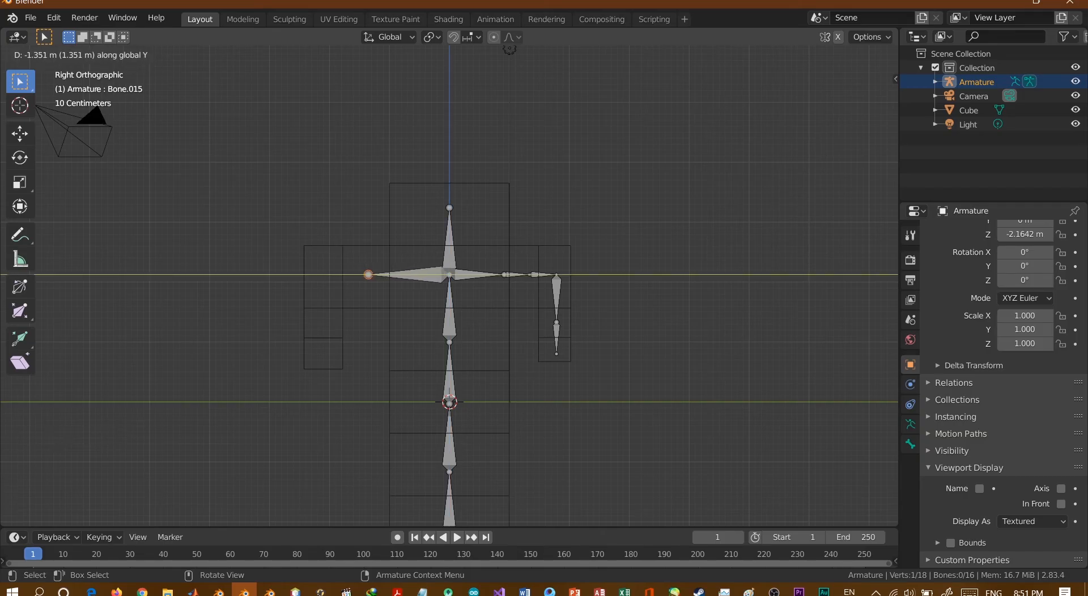
{"action": "key", "text": "Return"}
{"action": "key", "text": "e"}
{"action": "key", "text": "y"}
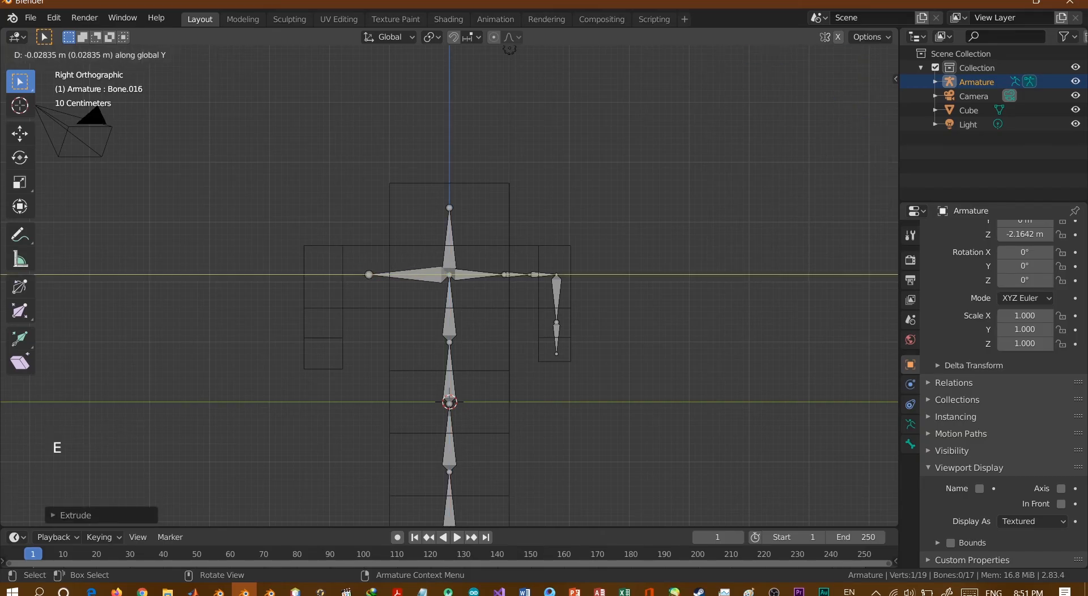
{"action": "key", "text": "Return"}
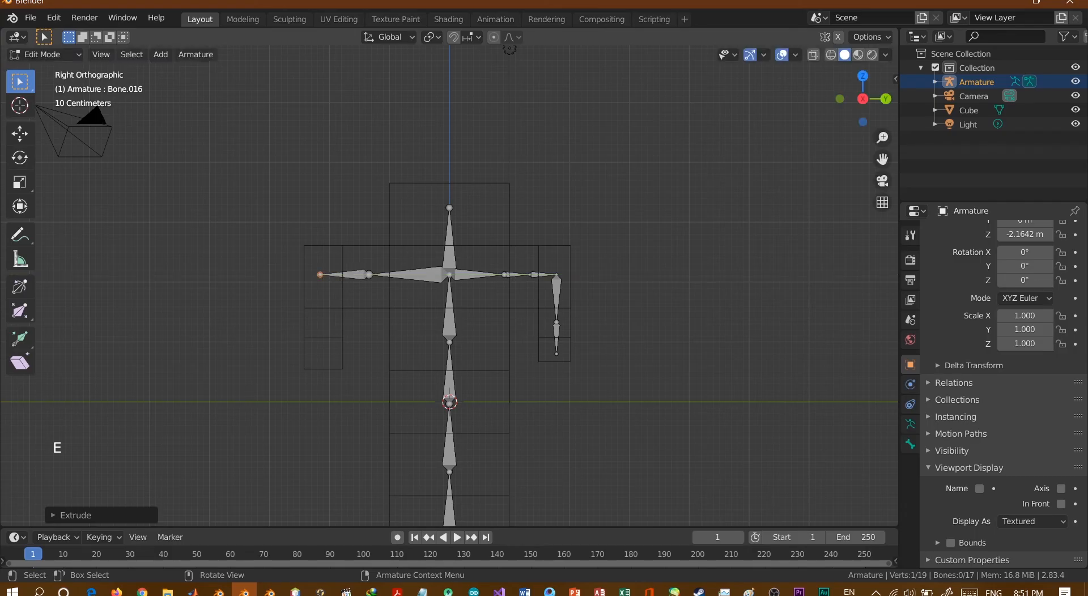
Extrude two bones straight down along Z inside the negative Y arm, the lower one about 0.59 m long.
{"action": "key", "text": "e"}
{"action": "key", "text": "z"}
{"action": "key", "text": "Return"}
{"action": "key", "text": "e"}
{"action": "key", "text": "z"}
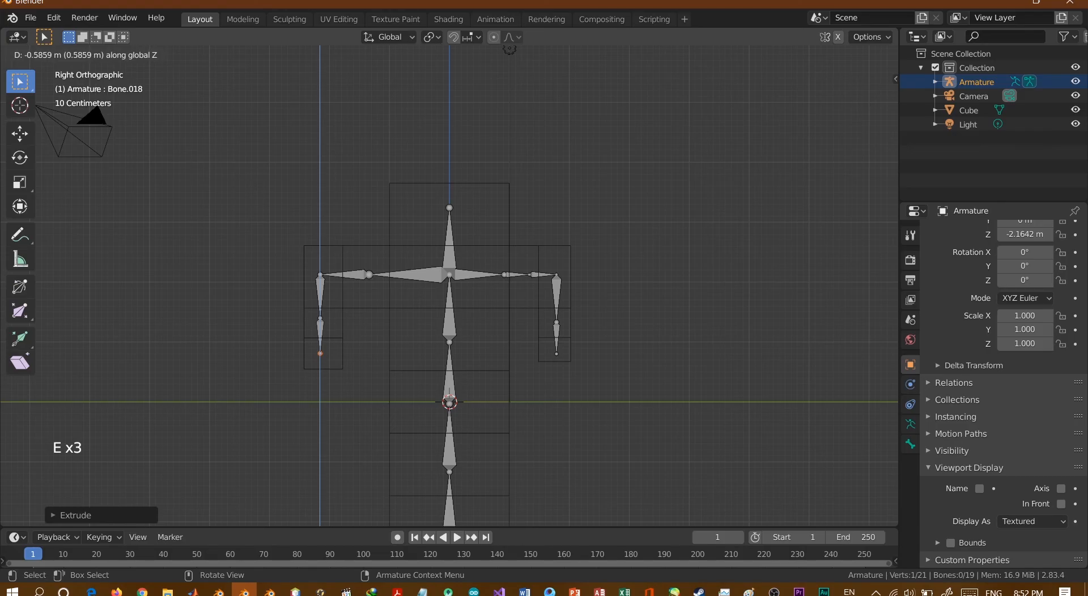
{"action": "key", "text": "Return"}
Check the whole armature inside the figure in perspective and return to Object Mode.
{"action": "scroll", "coordinate": [450, 283], "scroll_direction": "down", "scroll_amount": 6}
{"action": "middle_click_drag", "start_coordinate": [450, 283], "coordinate": [401, 195]}
{"action": "scroll", "coordinate": [347, 97], "scroll_direction": "up", "scroll_amount": 4}
{"action": "scroll", "coordinate": [440, 334], "scroll_direction": "down", "scroll_amount": 3}
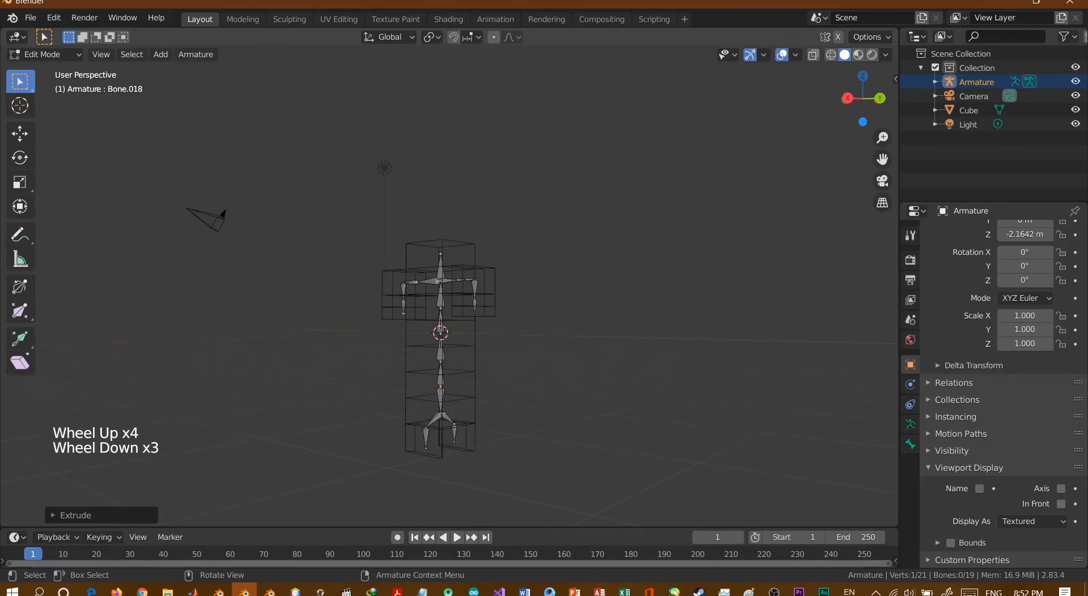
{"action": "left_click", "coordinate": [45, 55]}
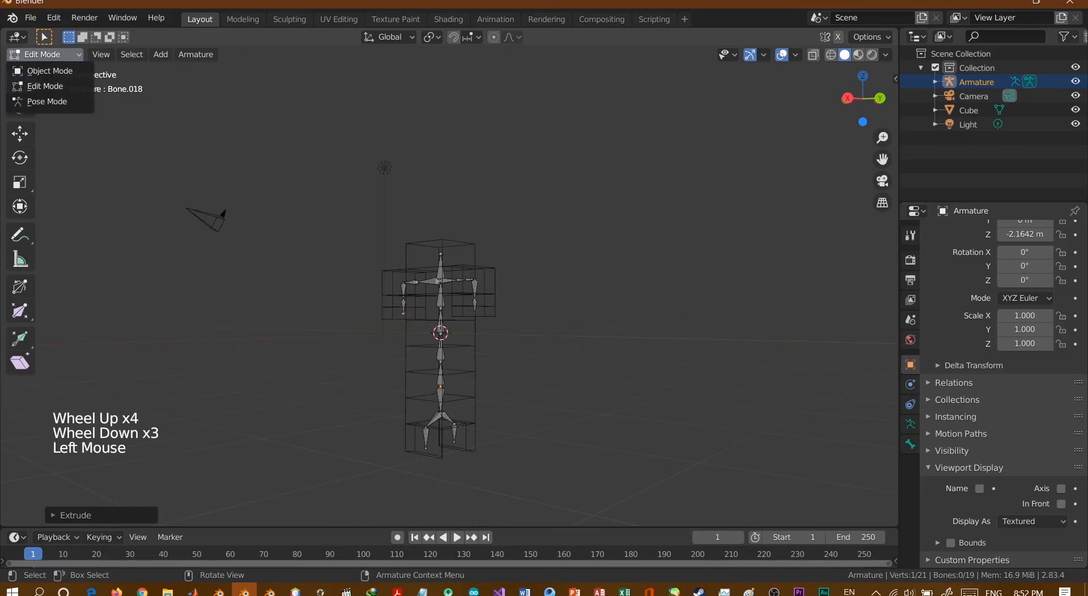
{"action": "left_click", "coordinate": [49, 71]}
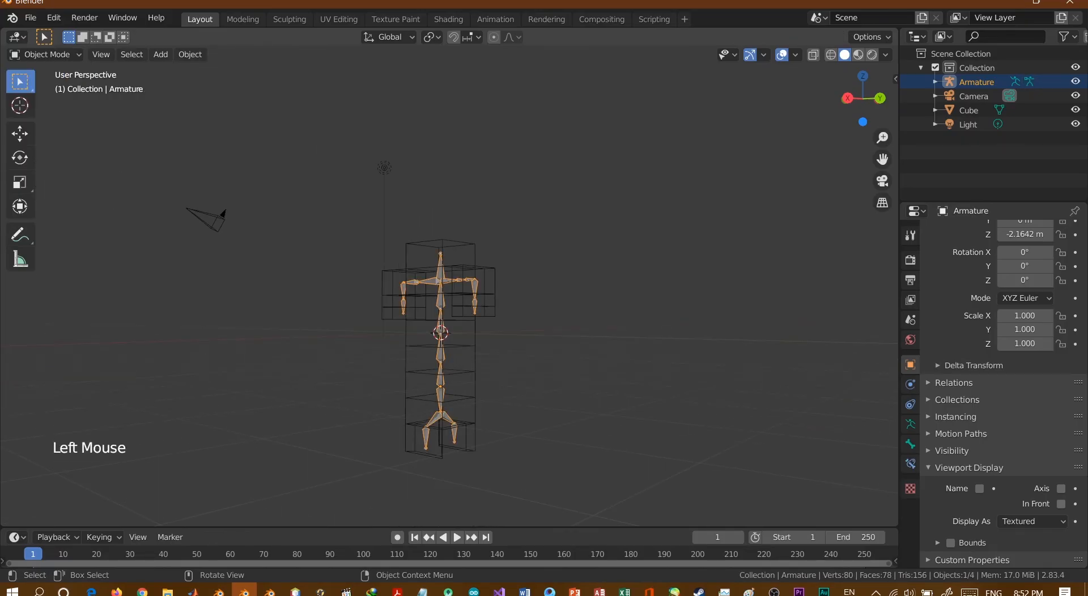
Parent the figure mesh to the armature using Armature Deform With Automatic Weights.
{"action": "middle_click_drag", "start_coordinate": [442, 272], "coordinate": [464, 182]}
{"action": "scroll", "coordinate": [454, 272], "scroll_direction": "up", "scroll_amount": 3}
{"action": "scroll", "coordinate": [443, 272], "scroll_direction": "up", "scroll_amount": 2, "text": "shift"}
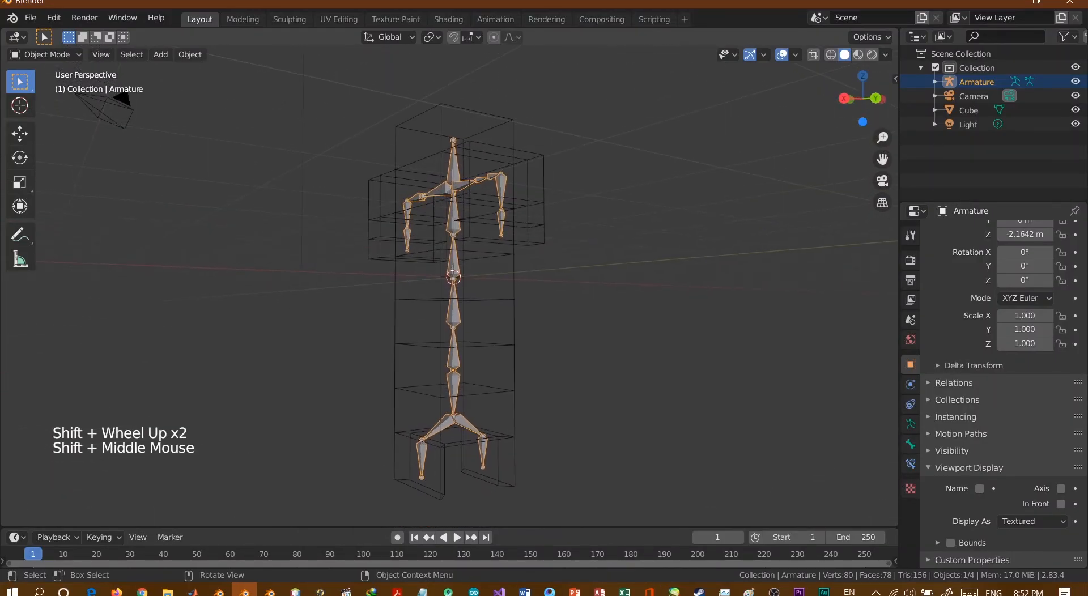
{"action": "left_click", "coordinate": [514, 283]}
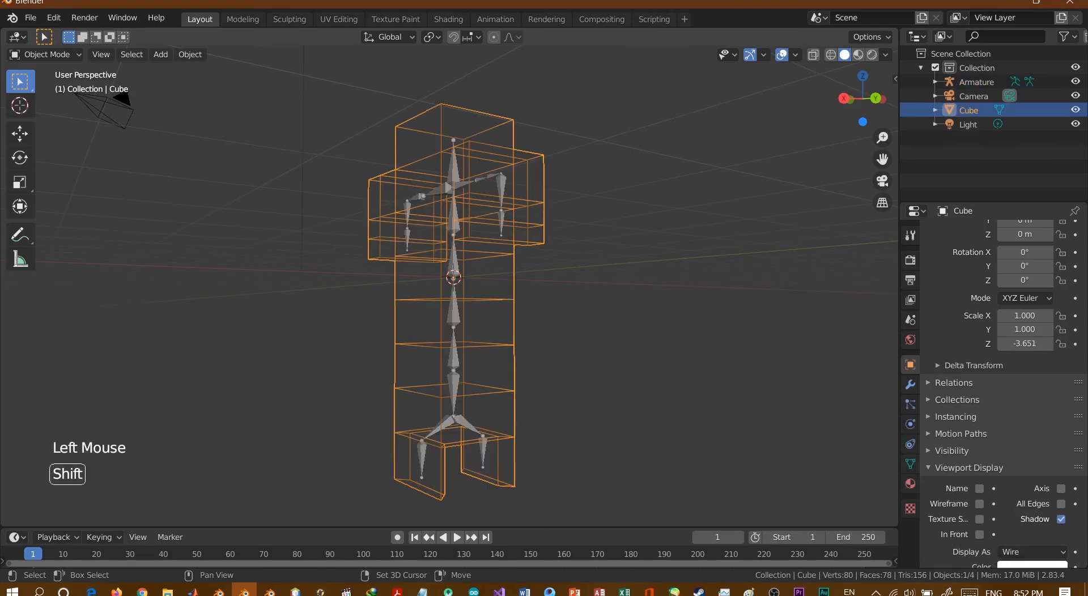
{"action": "left_click", "coordinate": [454, 311], "text": "shift"}
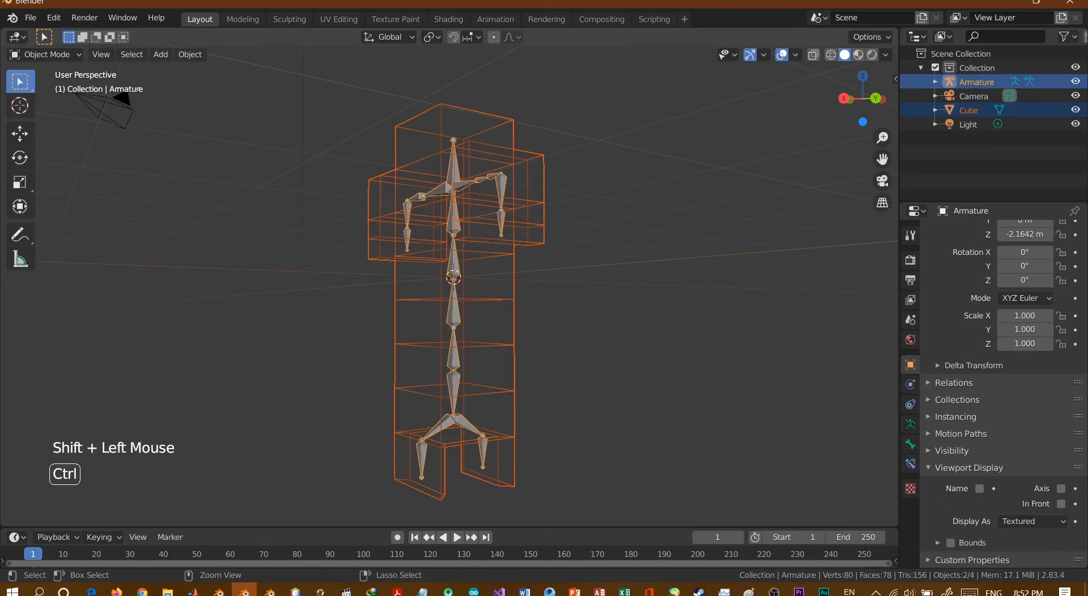
{"action": "key", "text": "ctrl+p"}
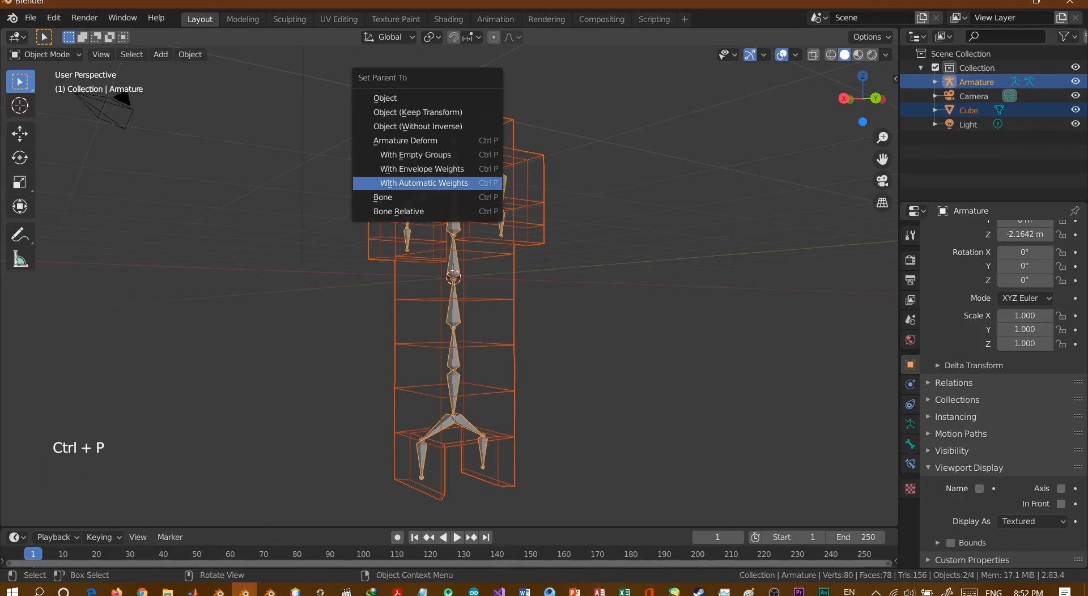
{"action": "left_click", "coordinate": [431, 184]}
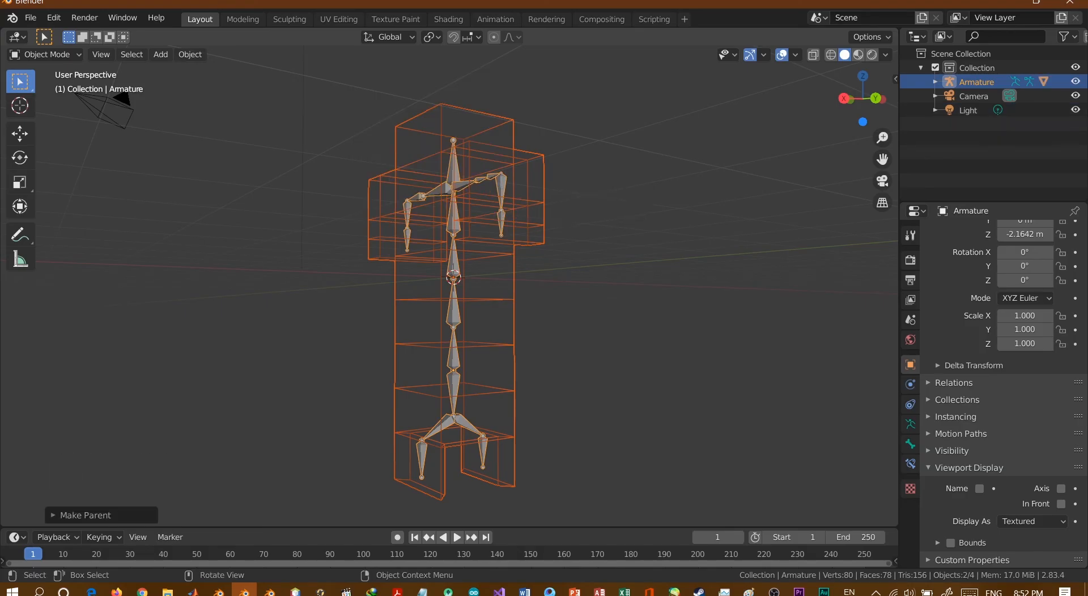
Select only the armature and switch it to Pose Mode.
{"action": "left_click", "coordinate": [453, 309]}
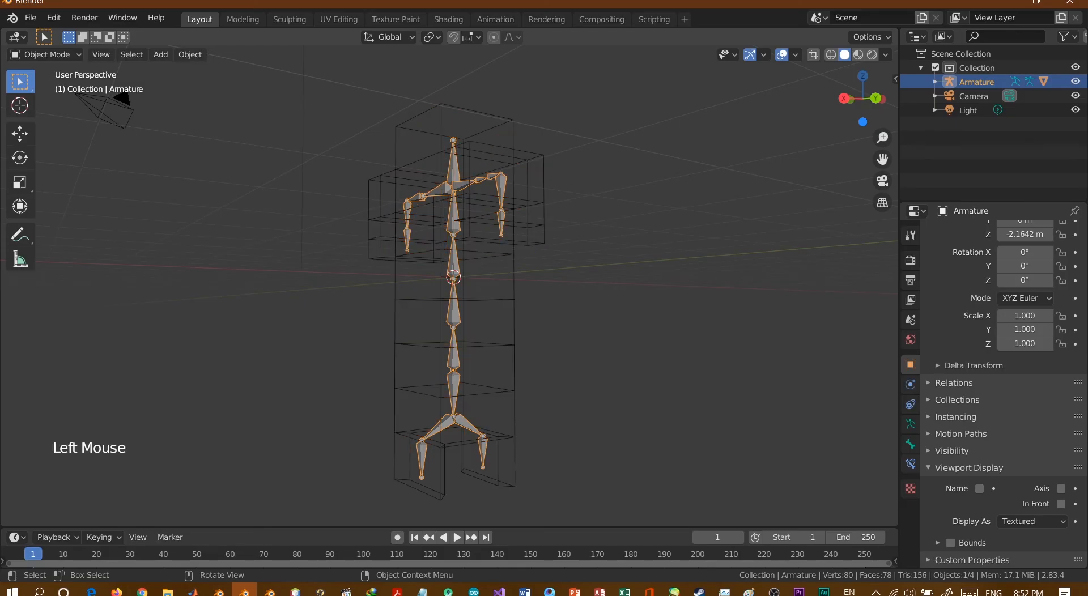
{"action": "left_click", "coordinate": [44, 54]}
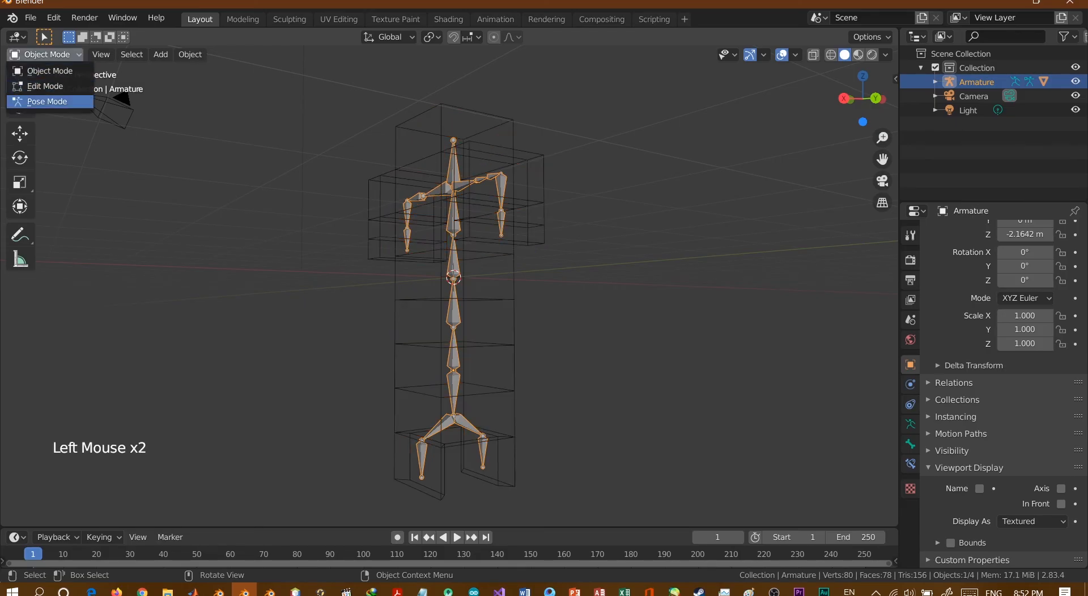
{"action": "left_click", "coordinate": [47, 102]}
Test the positive Y arm's deformation by trial-rotating its upper vertical bone and its innermost shoulder bone, cancelling each rotation.
{"action": "middle_click_drag", "start_coordinate": [431, 284], "coordinate": [510, 285]}
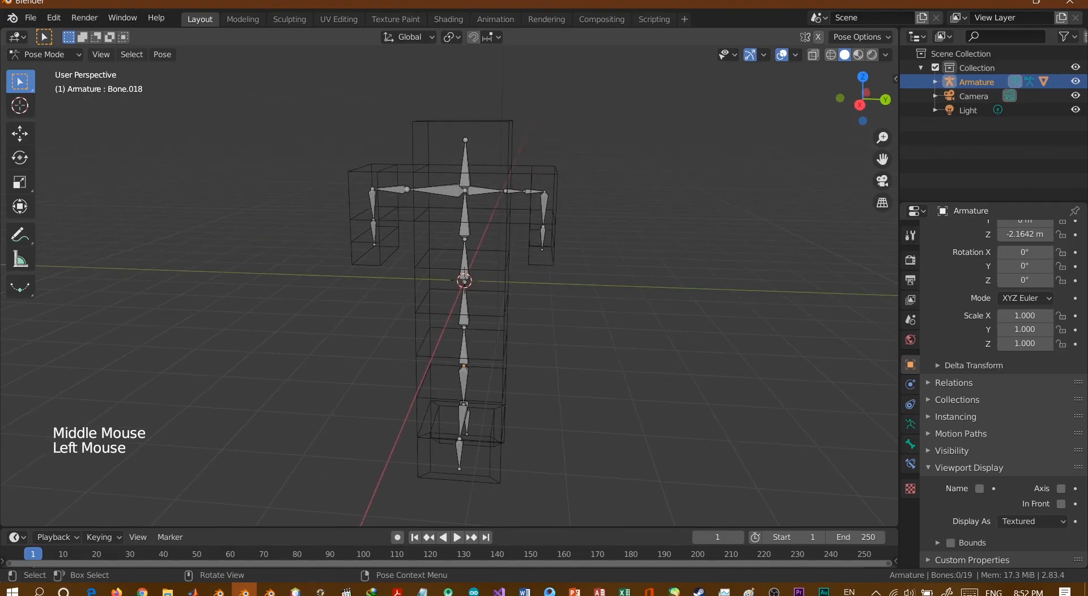
{"action": "left_click", "coordinate": [543, 209]}
{"action": "key", "text": "r"}
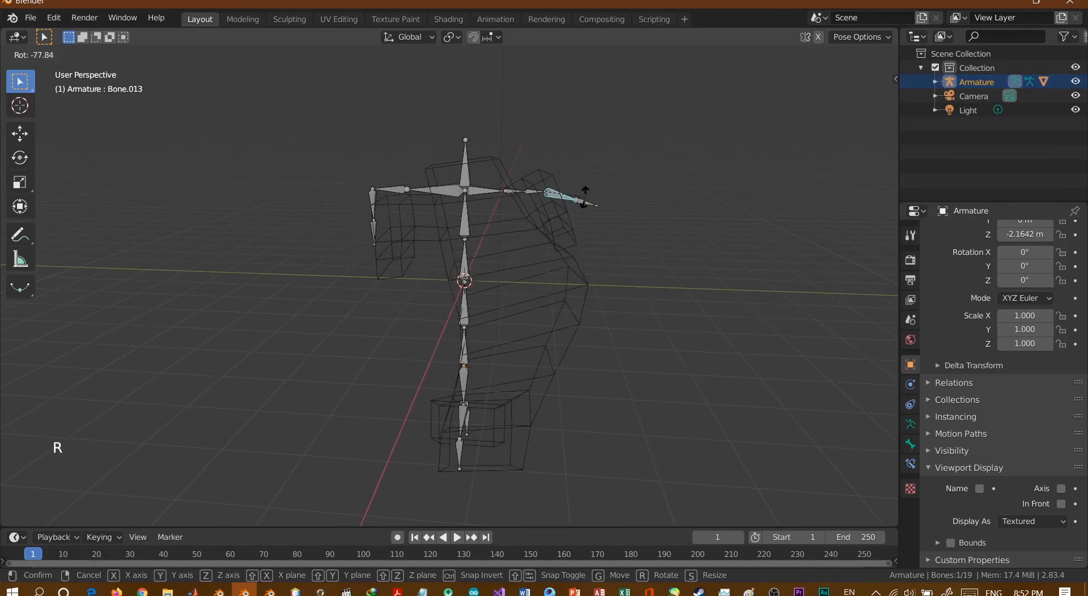
{"action": "key", "text": "Escape"}
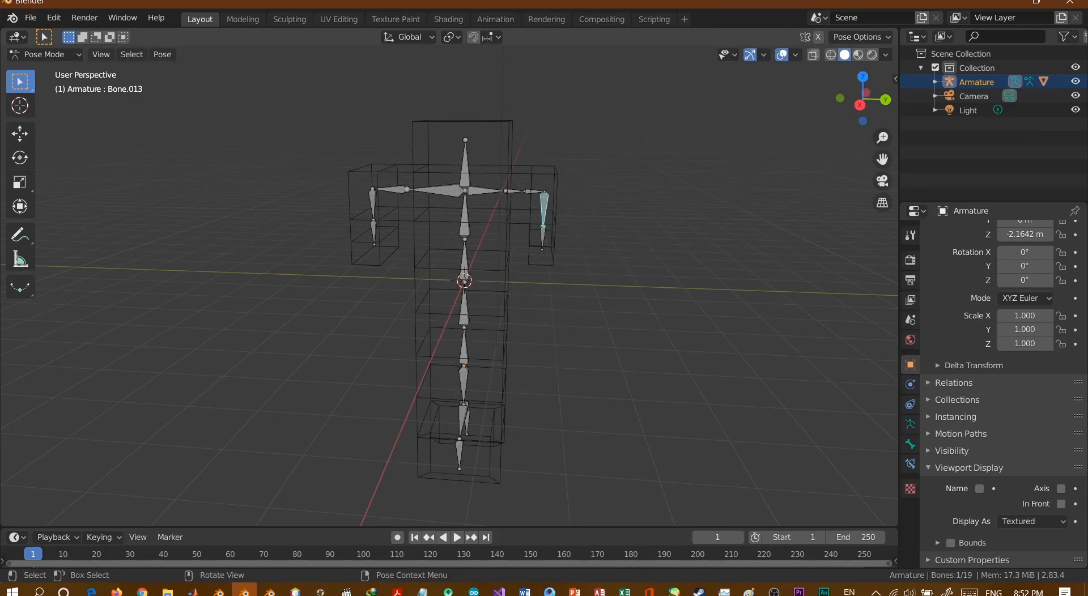
{"action": "left_click", "coordinate": [485, 191]}
{"action": "key", "text": "r"}
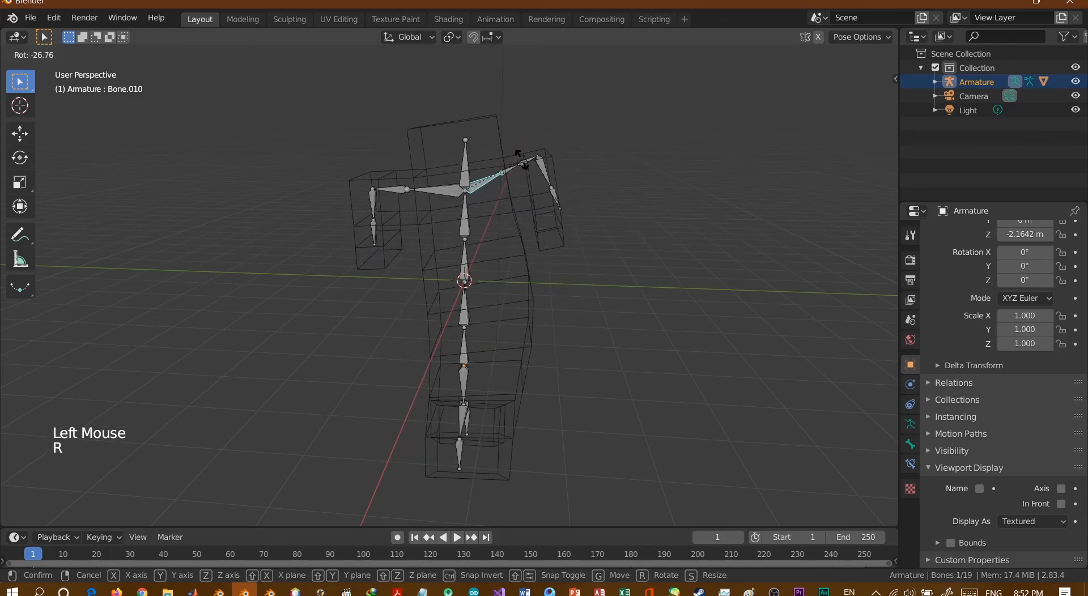
{"action": "key", "text": "Escape"}
Trial-rotate the spine bone just below the 3D cursor and the outer horizontal bone of the negative Y arm, cancelling both rotations.
{"action": "left_click", "coordinate": [464, 306]}
{"action": "key", "text": "r"}
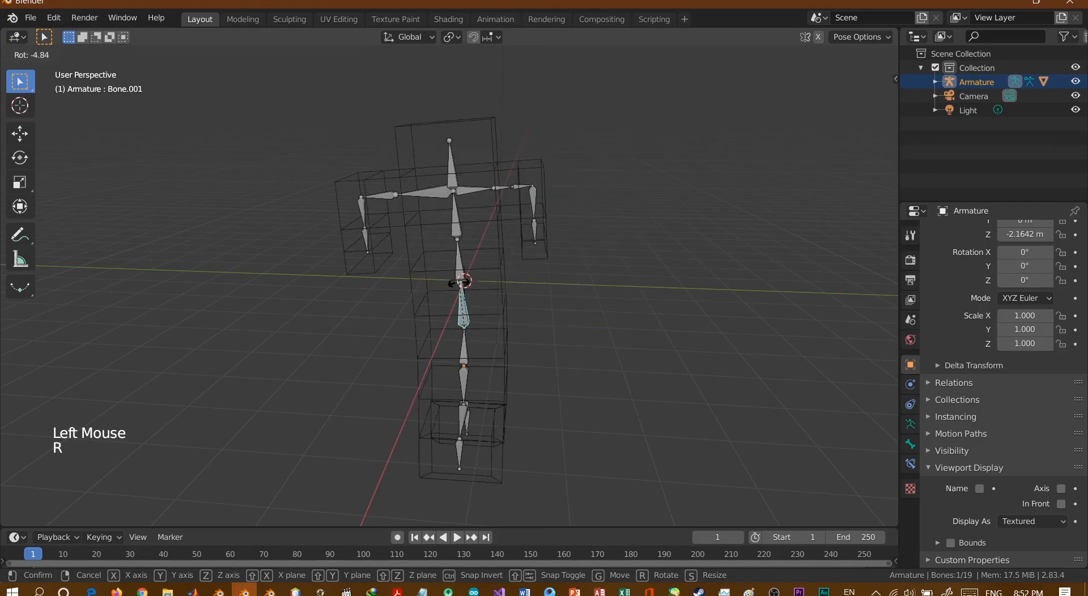
{"action": "key", "text": "Escape"}
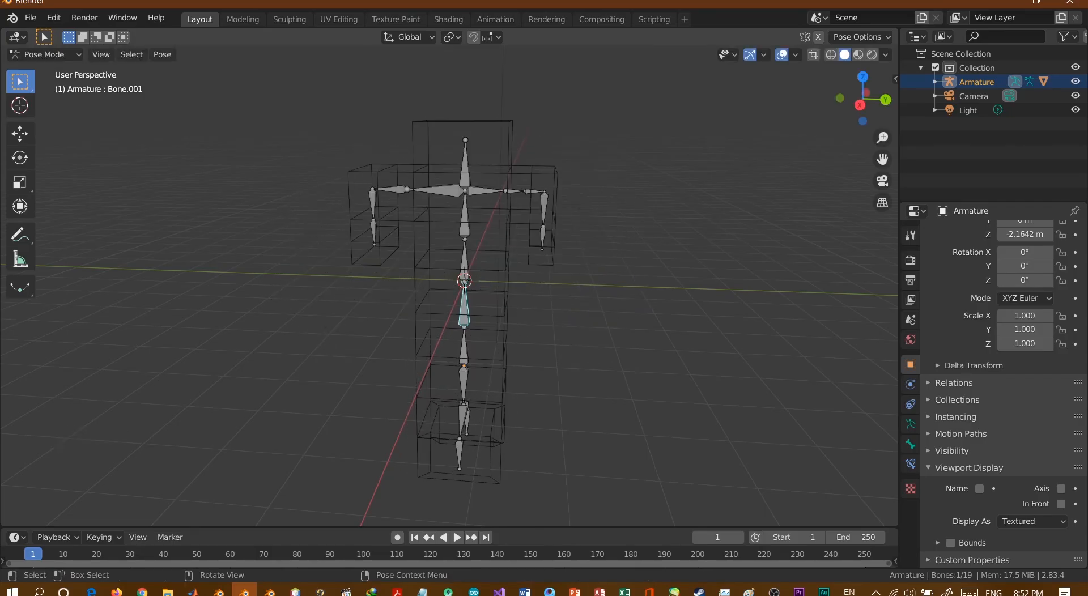
{"action": "left_click", "coordinate": [391, 191]}
{"action": "key", "text": "r"}
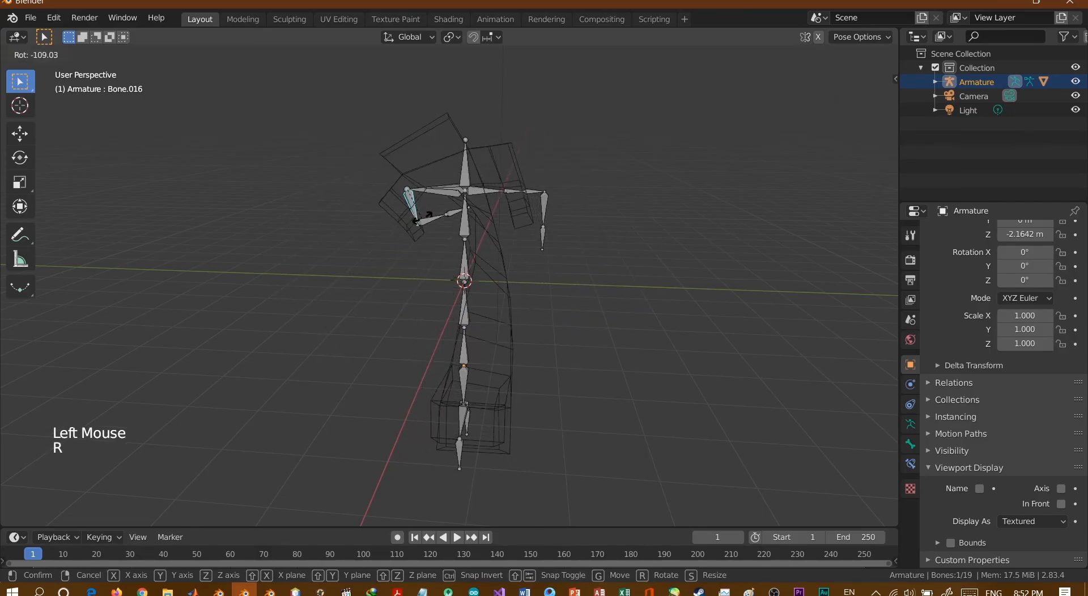
{"action": "key", "text": "Escape"}
Trial-rotate the armature's root bone in the lower spine to test how the upper body bends, and cancel the rotation.
{"action": "middle_click_drag", "start_coordinate": [566, 340], "coordinate": [623, 346]}
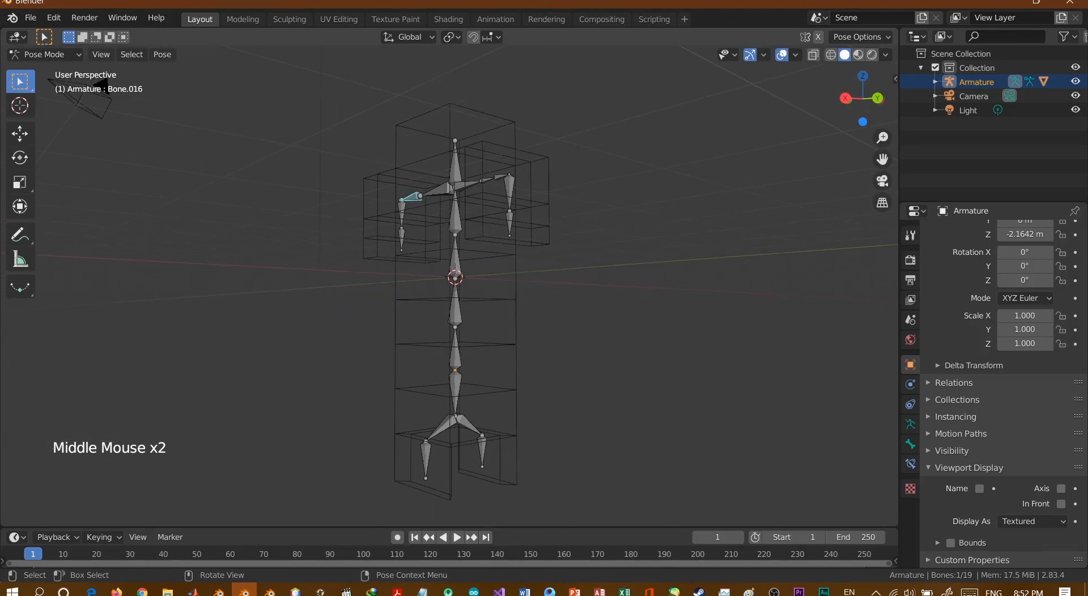
{"action": "left_click", "coordinate": [455, 349]}
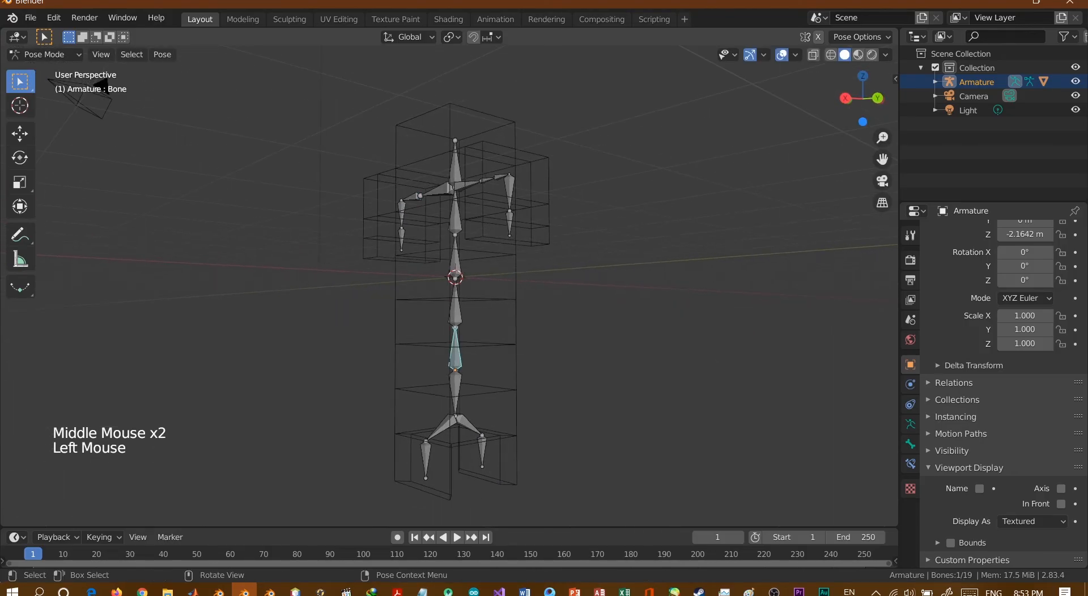
{"action": "key", "text": "r"}
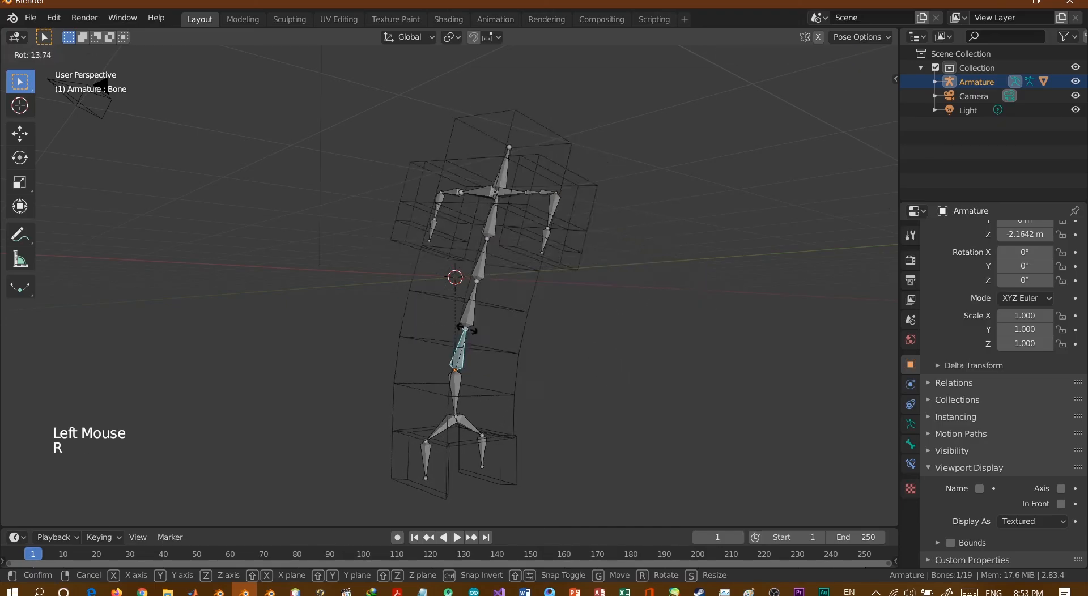
{"action": "key", "text": "Escape"}
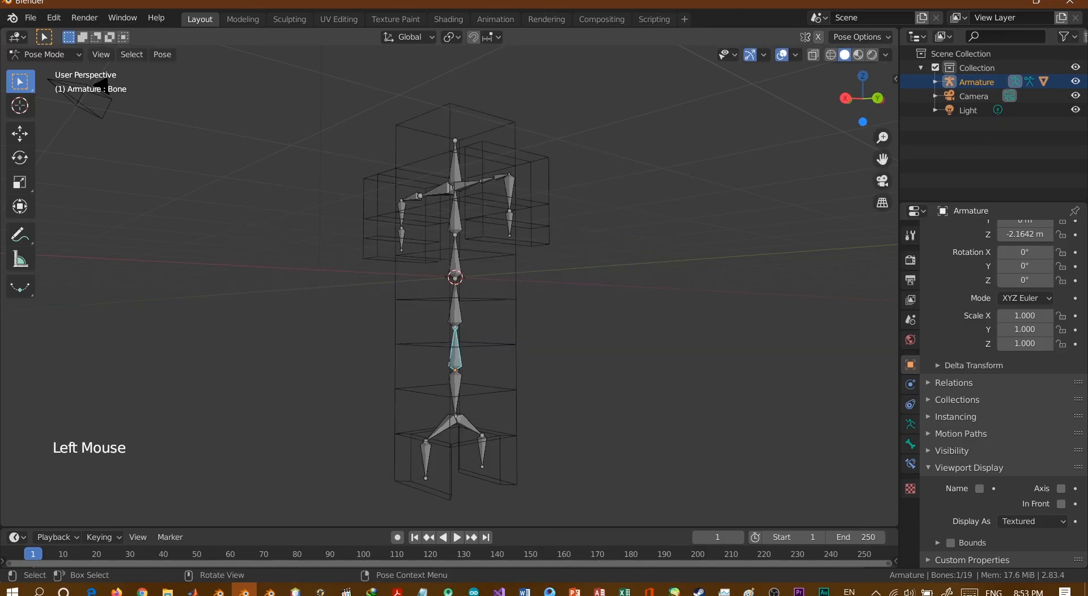
Trial-rotate the hip bone and the lower leg bone of the positive X leg, cancelling each rotation.
{"action": "left_click", "coordinate": [435, 432]}
{"action": "key", "text": "r"}
{"action": "key", "text": "Escape"}
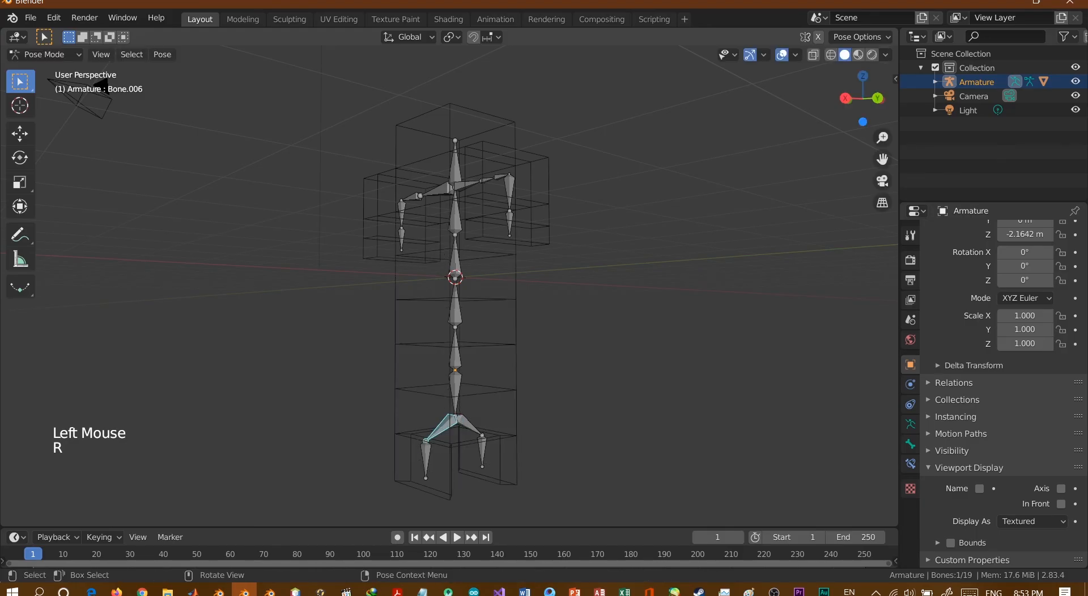
{"action": "left_click", "coordinate": [426, 459]}
{"action": "key", "text": "r"}
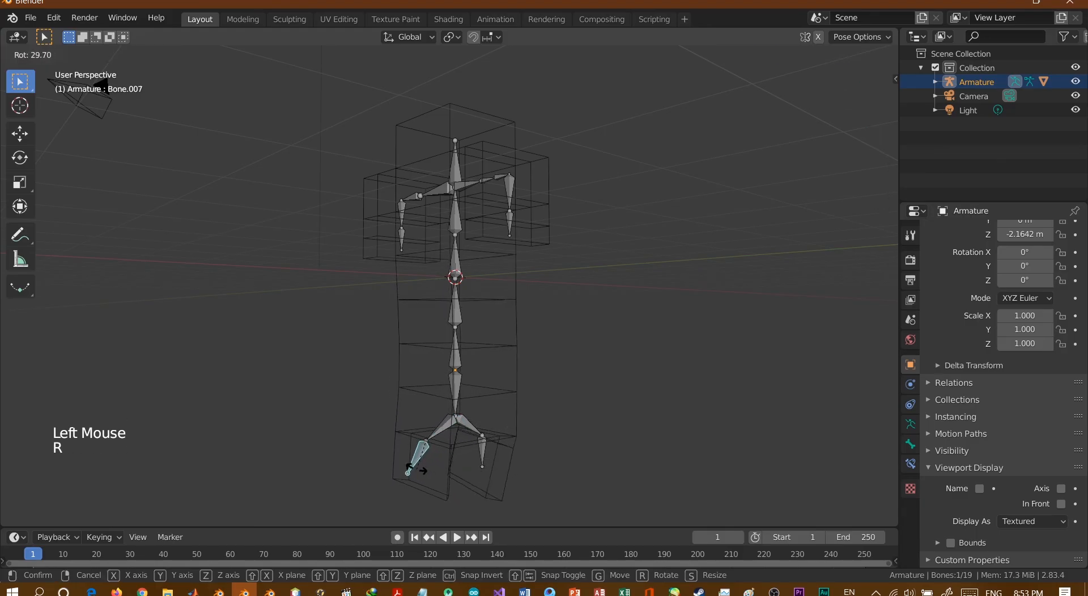
{"action": "key", "text": "Escape"}
Test the negative X leg by trial-rotating its lower leg bone and its hip bone, cancelling both rotations.
{"action": "middle_click_drag", "start_coordinate": [430, 470], "coordinate": [485, 459]}
{"action": "left_click", "coordinate": [485, 456]}
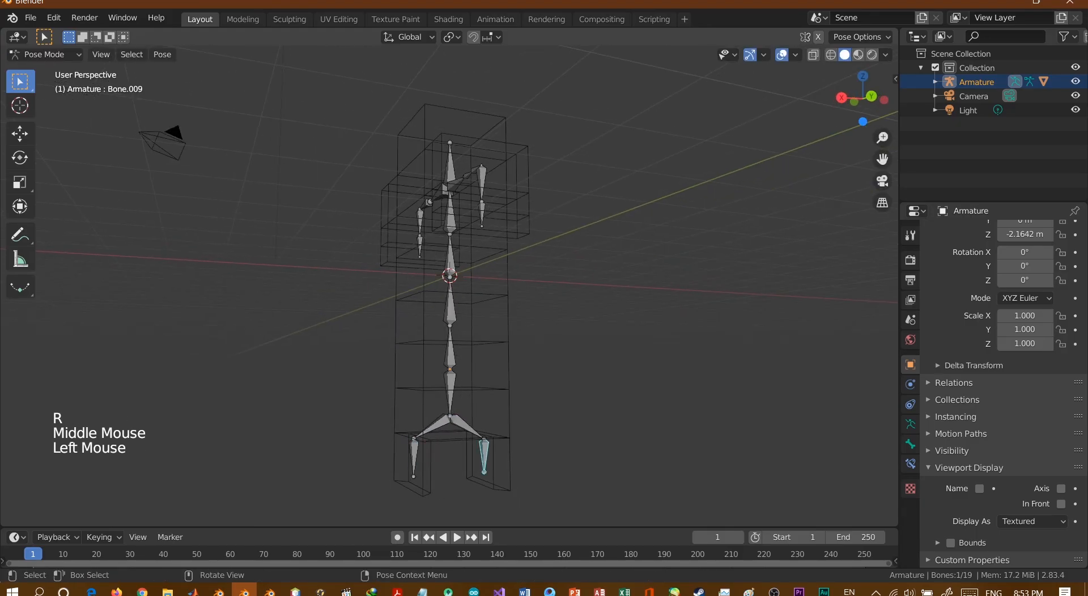
{"action": "key", "text": "r"}
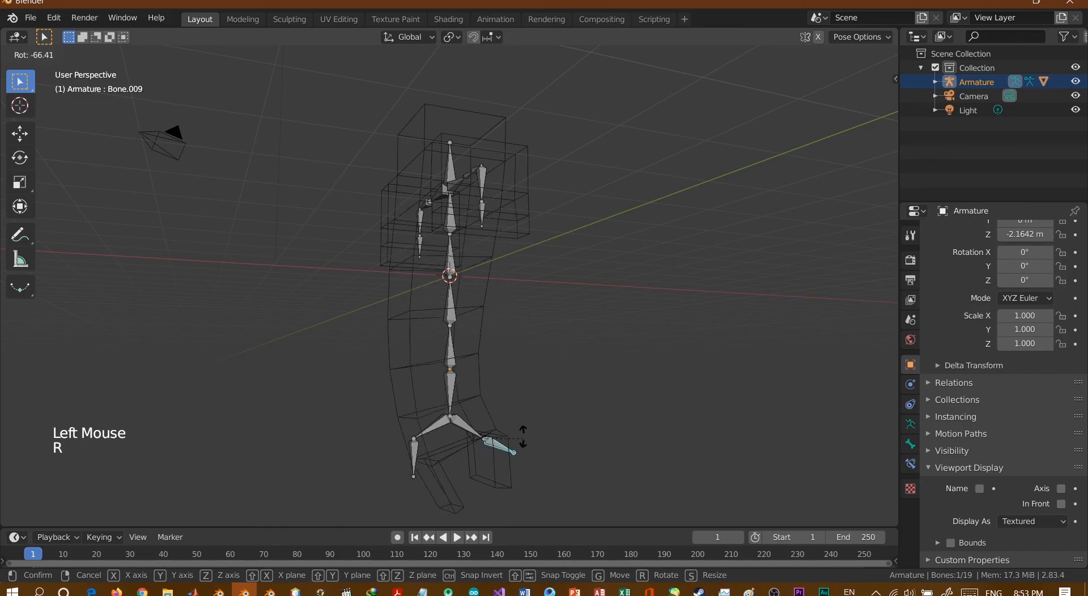
{"action": "key", "text": "Escape"}
{"action": "scroll", "coordinate": [449, 284], "scroll_direction": "up", "scroll_amount": 1}
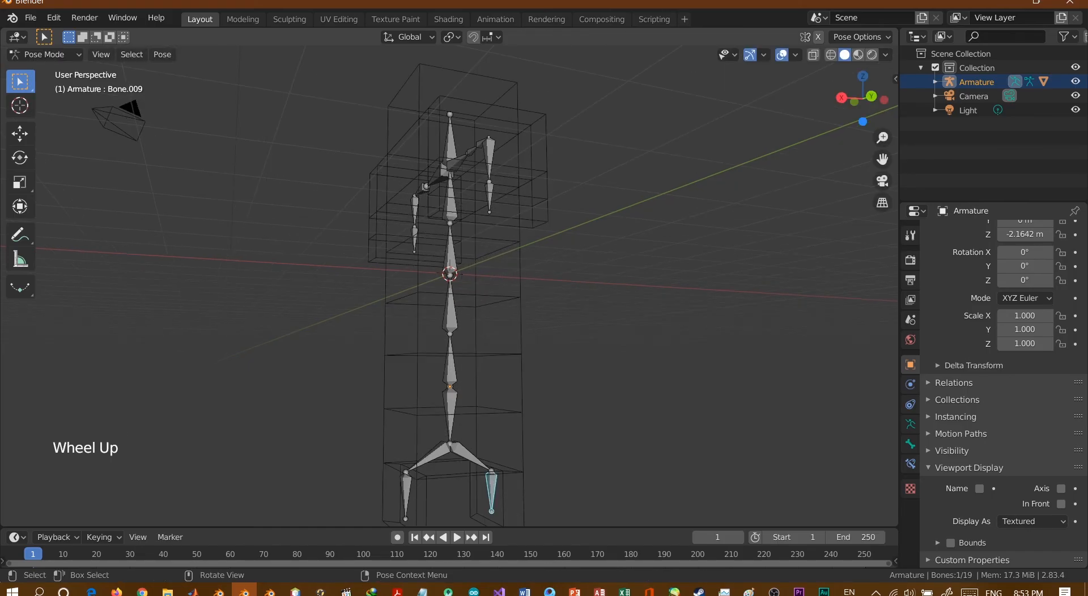
{"action": "left_click", "coordinate": [471, 457]}
{"action": "key", "text": "r"}
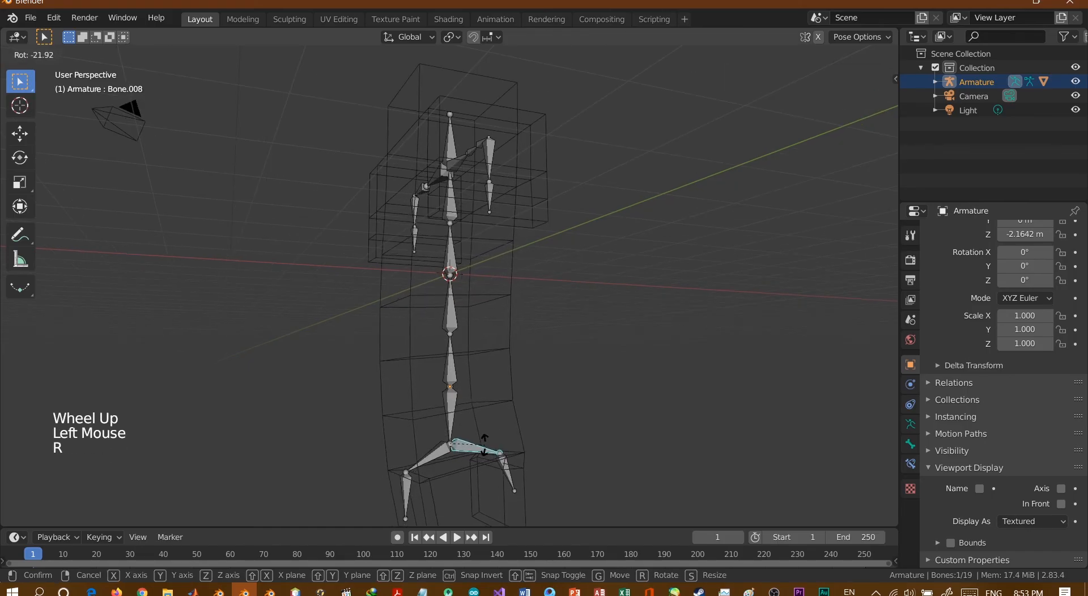
{"action": "key", "text": "Escape"}
Trial-rotate the negative X leg's lower bone again in a close-up of the legs to test the mesh deformation, and cancel it.
{"action": "scroll", "coordinate": [450, 272], "scroll_direction": "up", "scroll_amount": 6}
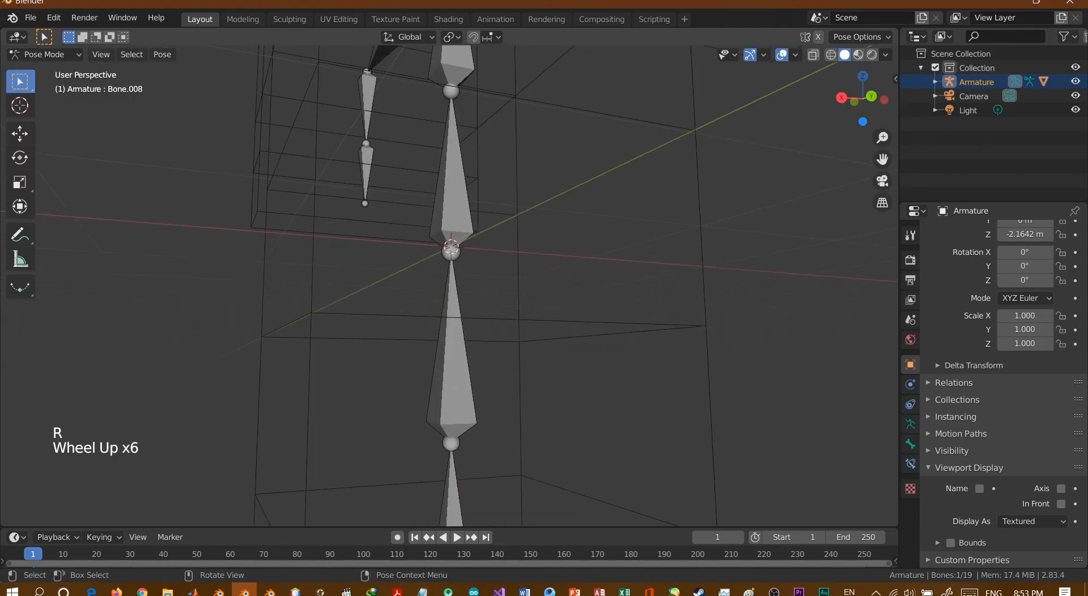
{"action": "middle_click_drag", "start_coordinate": [454, 340], "coordinate": [454, 272], "text": "shift"}
{"action": "middle_click_drag", "start_coordinate": [453, 396], "coordinate": [453, 51], "text": "shift"}
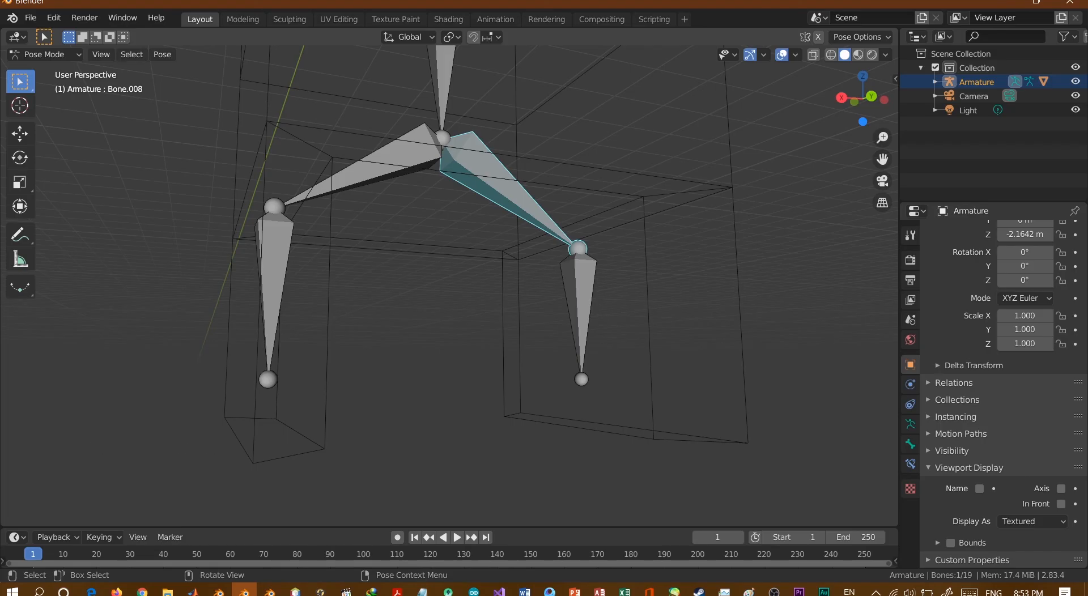
{"action": "middle_click_drag", "start_coordinate": [448, 284], "coordinate": [431, 255]}
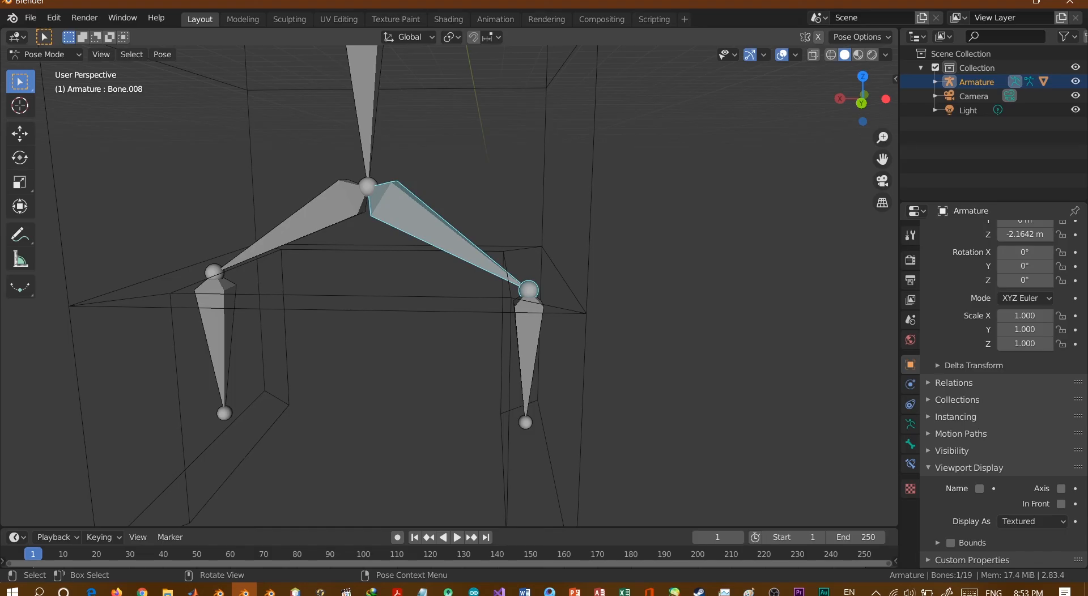
{"action": "left_click", "coordinate": [528, 340]}
{"action": "key", "text": "r"}
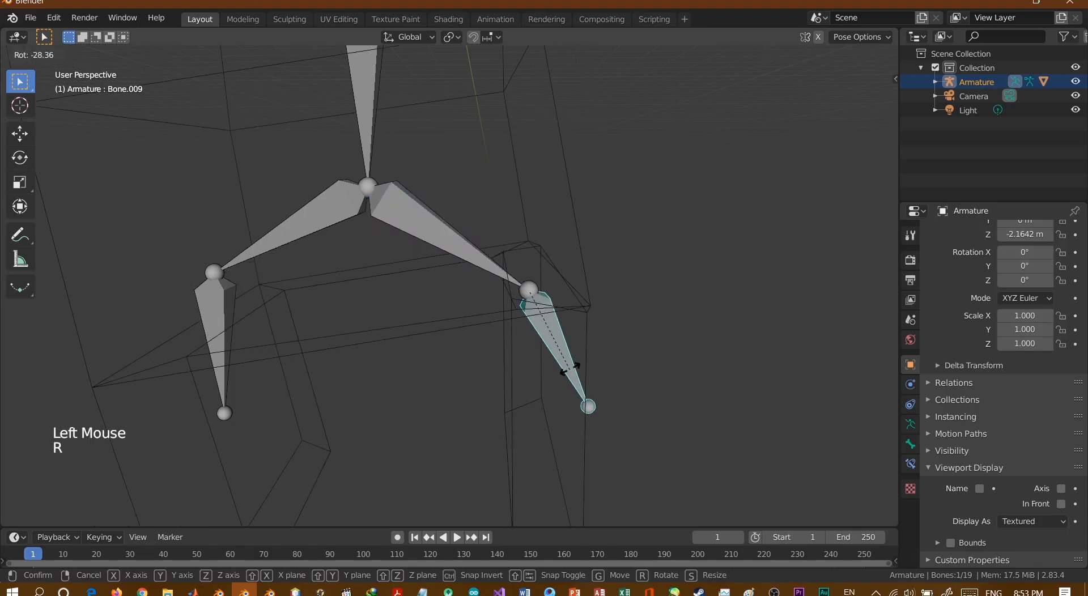
{"action": "key", "text": "Escape"}
Trial-rotate the negative X hip bone in both directions and try the positive X hip bone, cancelling the rotations.
{"action": "left_click", "coordinate": [462, 239]}
{"action": "key", "text": "r"}
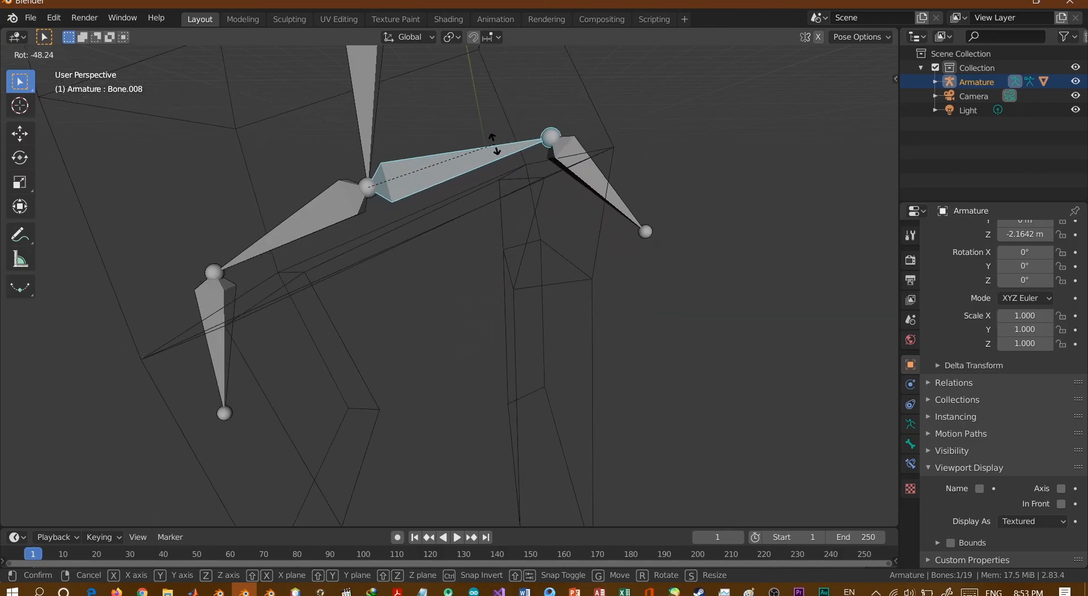
{"action": "left_click", "coordinate": [374, 152]}
{"action": "key", "text": "r"}
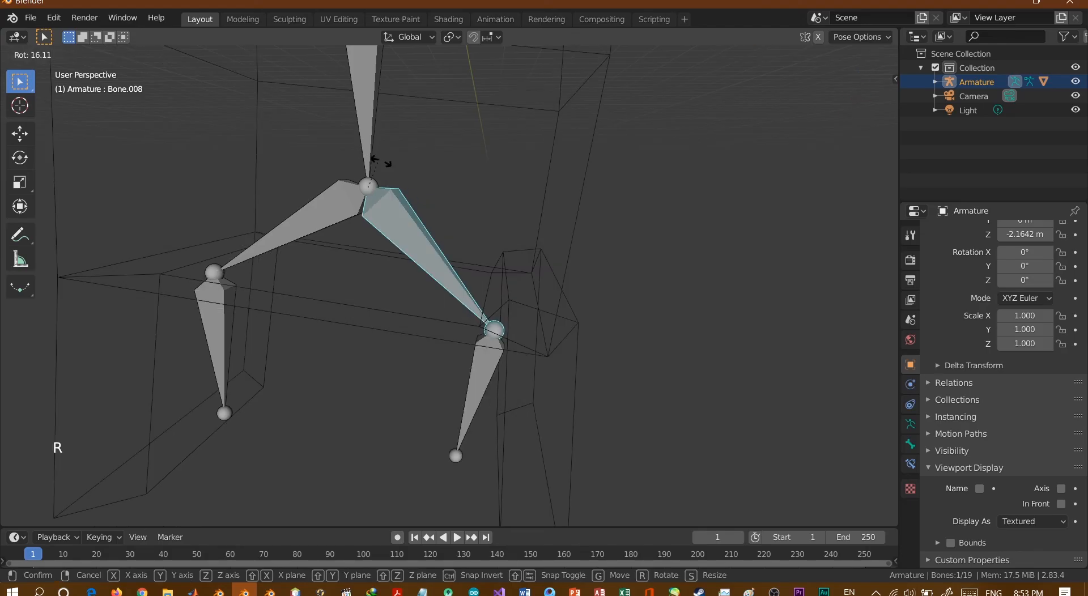
{"action": "right_click", "coordinate": [512, 170]}
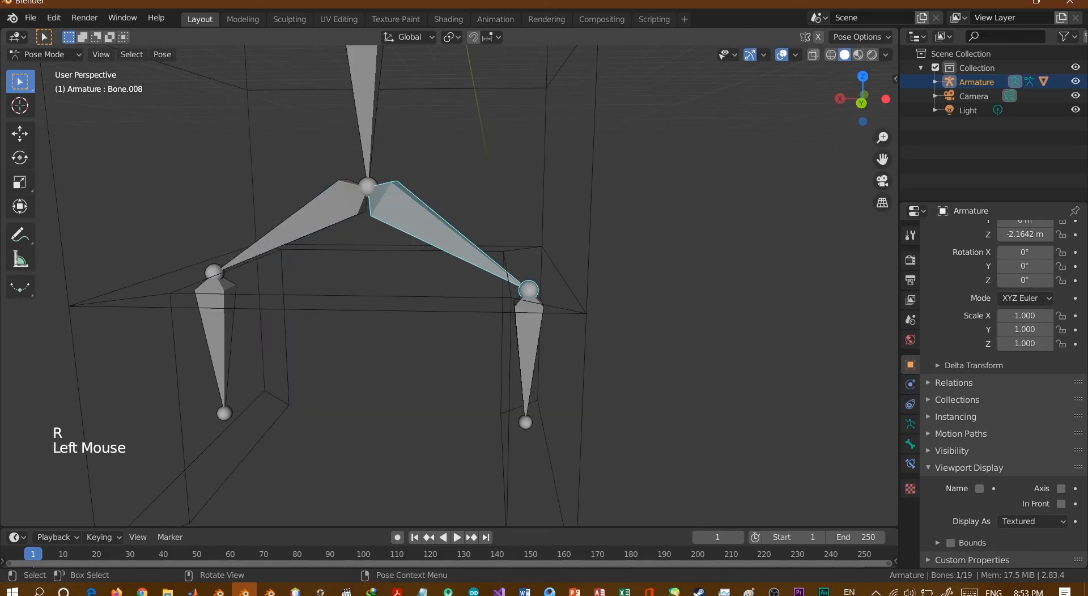
{"action": "key", "text": "r"}
{"action": "right_click", "coordinate": [256, 147]}
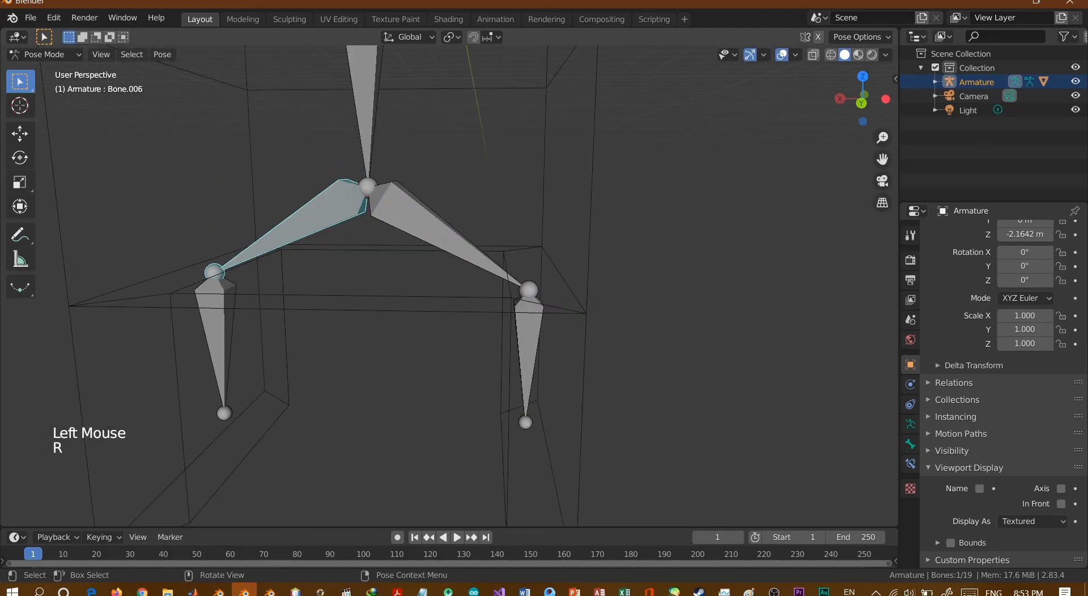
Try rotating and scaling up the innermost shoulder bone of the negative Y arm, cancelling both transforms.
{"action": "scroll", "coordinate": [255, 147], "scroll_direction": "down", "scroll_amount": 5}
{"action": "middle_click_drag", "start_coordinate": [255, 147], "coordinate": [258, 272], "text": "shift"}
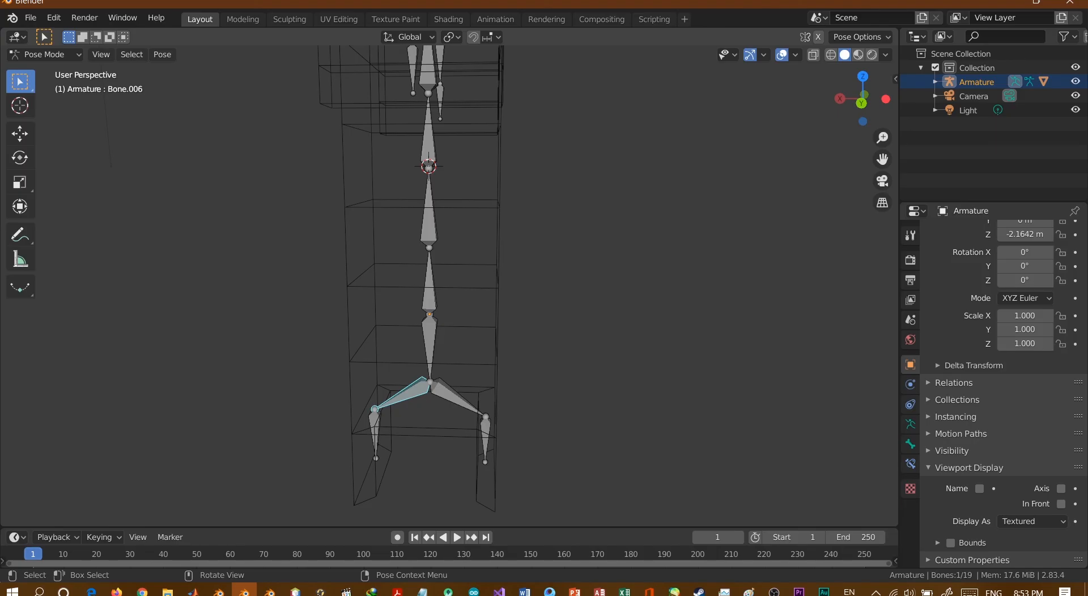
{"action": "middle_click_drag", "start_coordinate": [258, 272], "coordinate": [391, 309]}
{"action": "scroll", "coordinate": [527, 272], "scroll_direction": "up", "scroll_amount": 2}
{"action": "scroll", "coordinate": [527, 273], "scroll_direction": "down", "scroll_amount": 2}
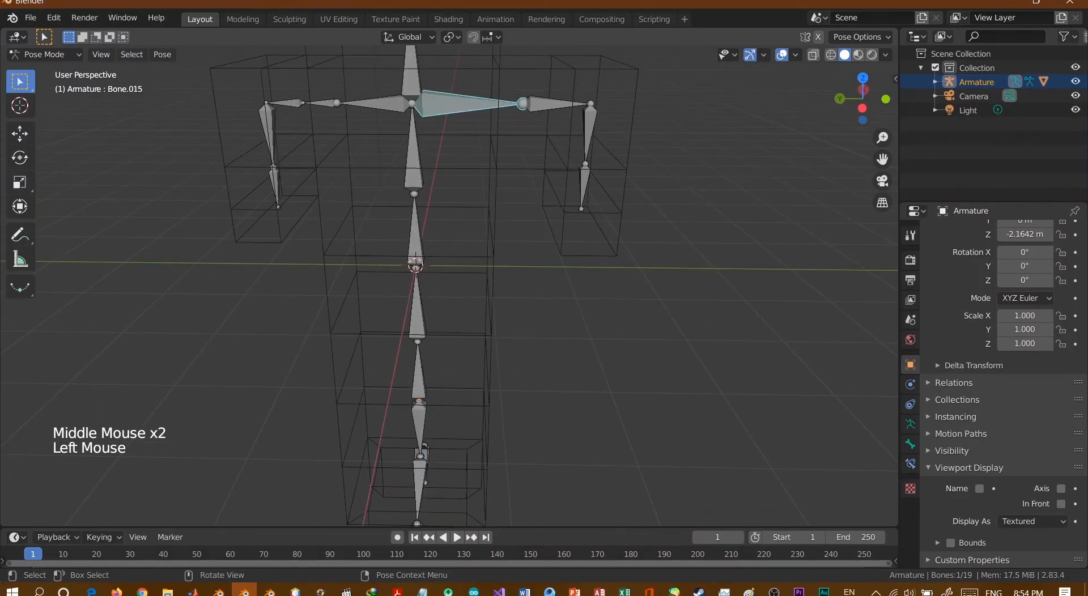
{"action": "key", "text": "r"}
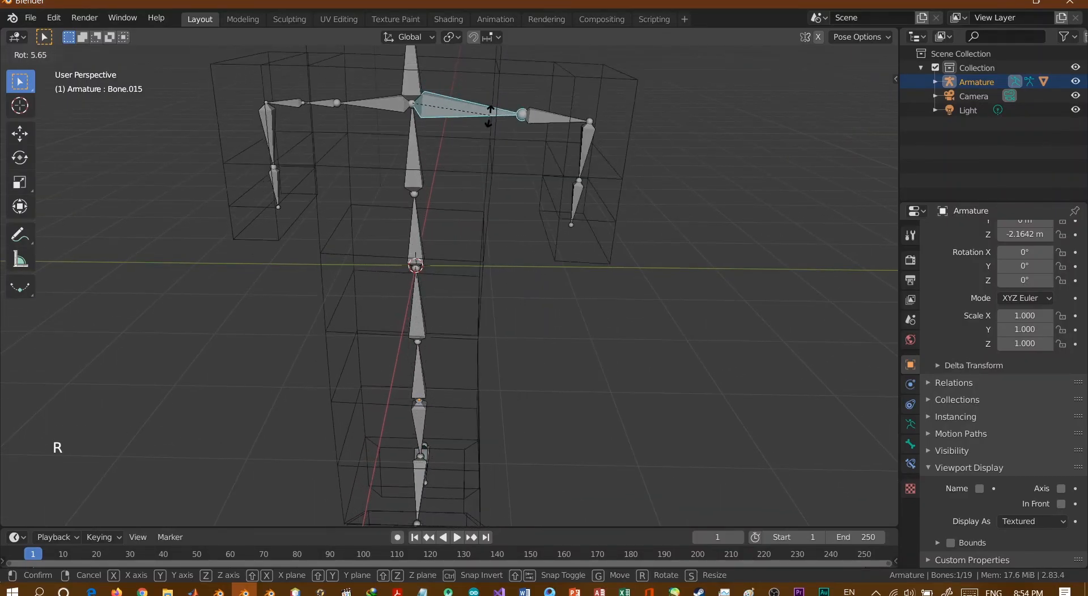
{"action": "key", "text": "s"}
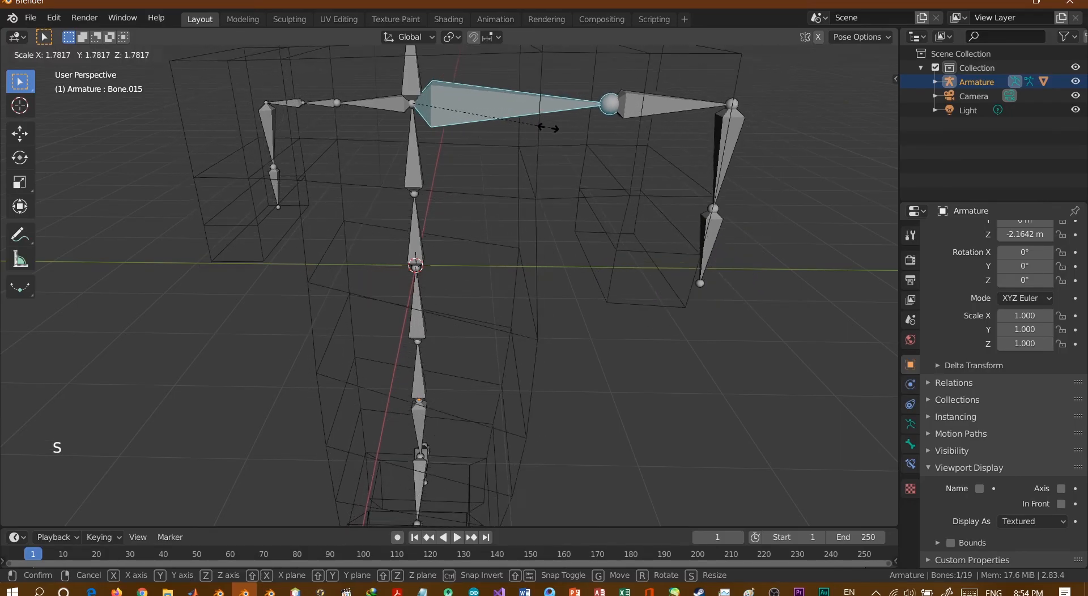
{"action": "left_click", "coordinate": [480, 138]}
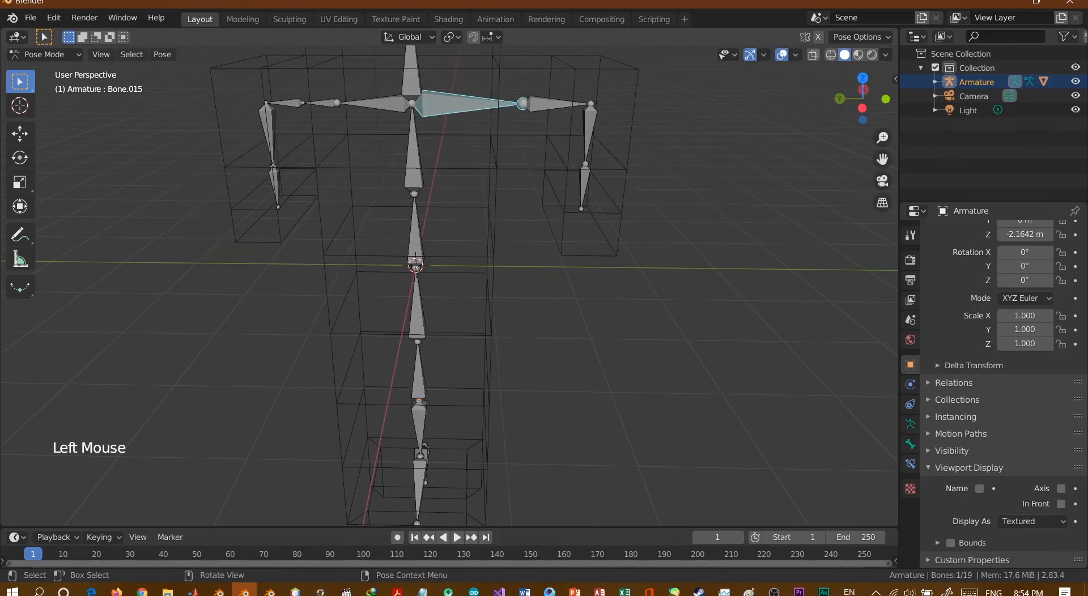
Trial-rotate the chest bone just below the arm junction and the spine bone just below the 3D cursor, cancelling both rotations.
{"action": "key", "text": "r"}
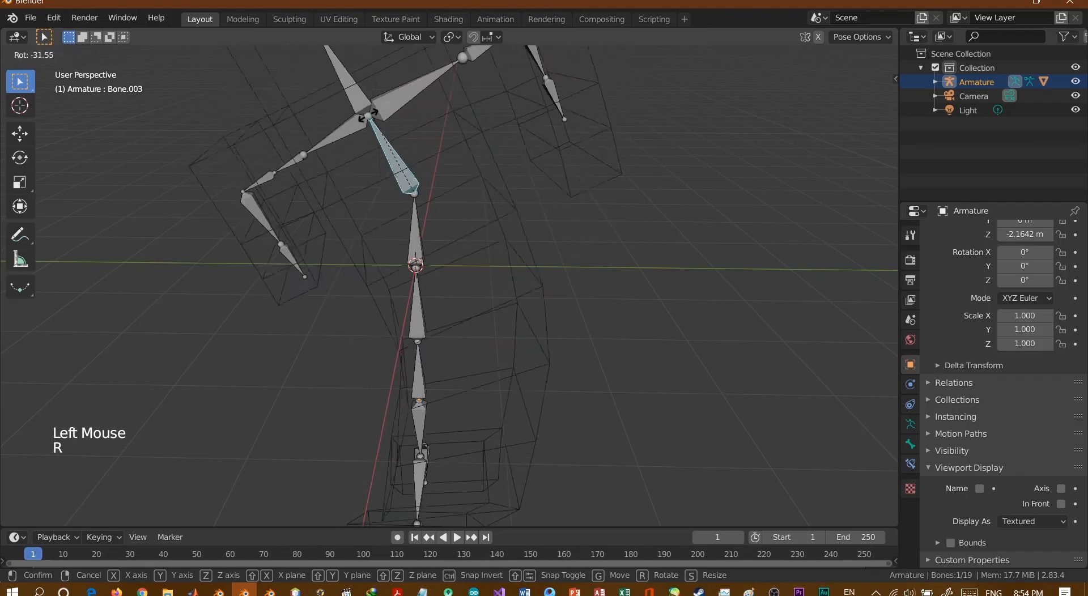
{"action": "key", "text": "Escape"}
{"action": "key", "text": "r"}
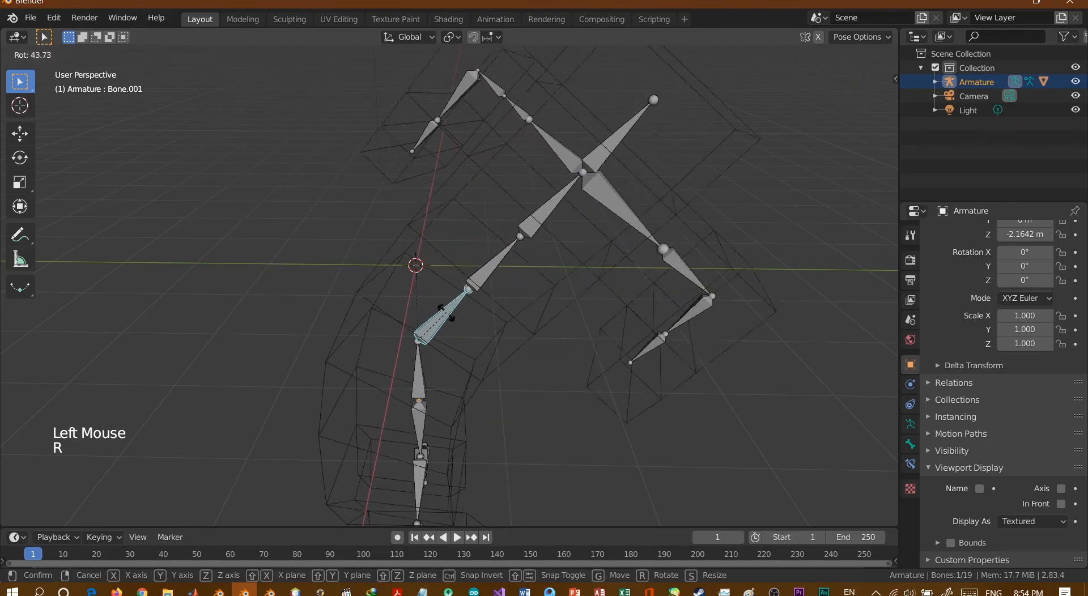
{"action": "key", "text": "Escape"}
In the right orthographic view, trial-rotate the spine bones just below and just above the 3D cursor, cancelling each rotation.
{"action": "middle_click_drag", "start_coordinate": [448, 284], "coordinate": [447, 261]}
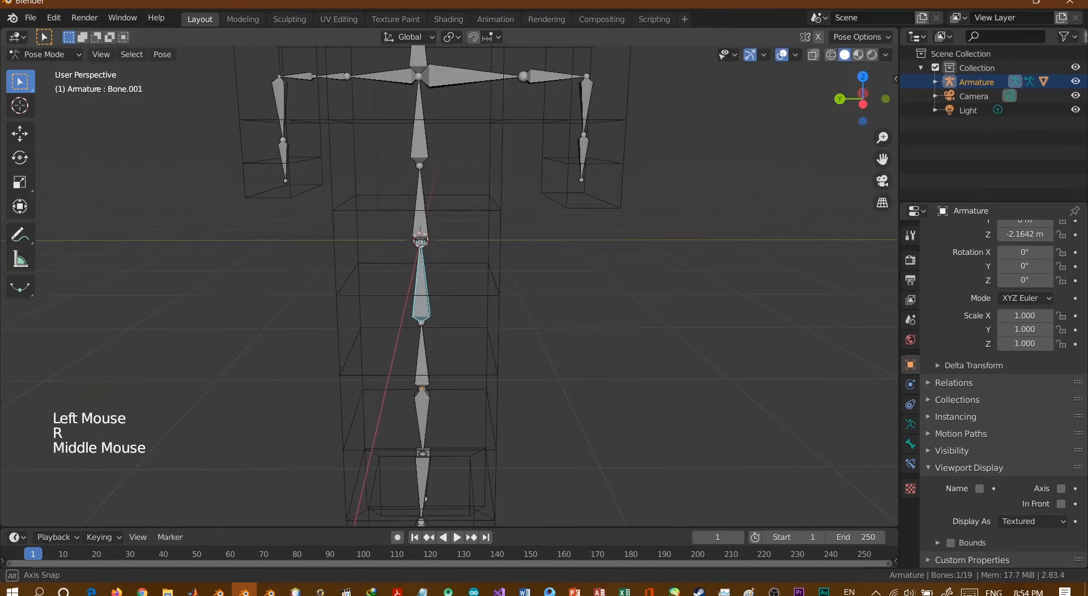
{"action": "key", "text": "grave"}
{"action": "left_click", "coordinate": [425, 243]}
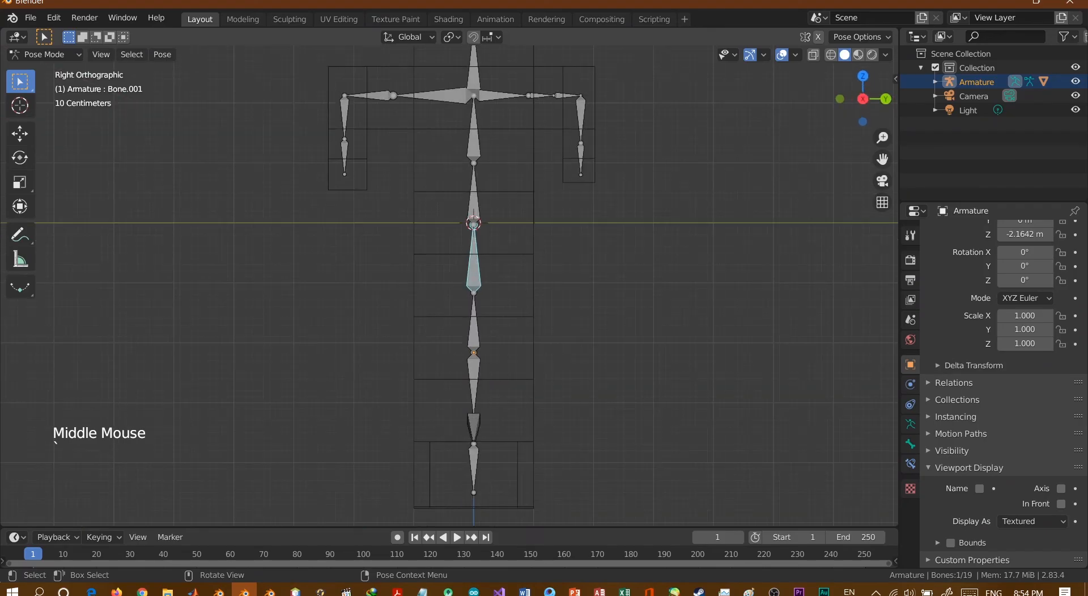
{"action": "key", "text": "r"}
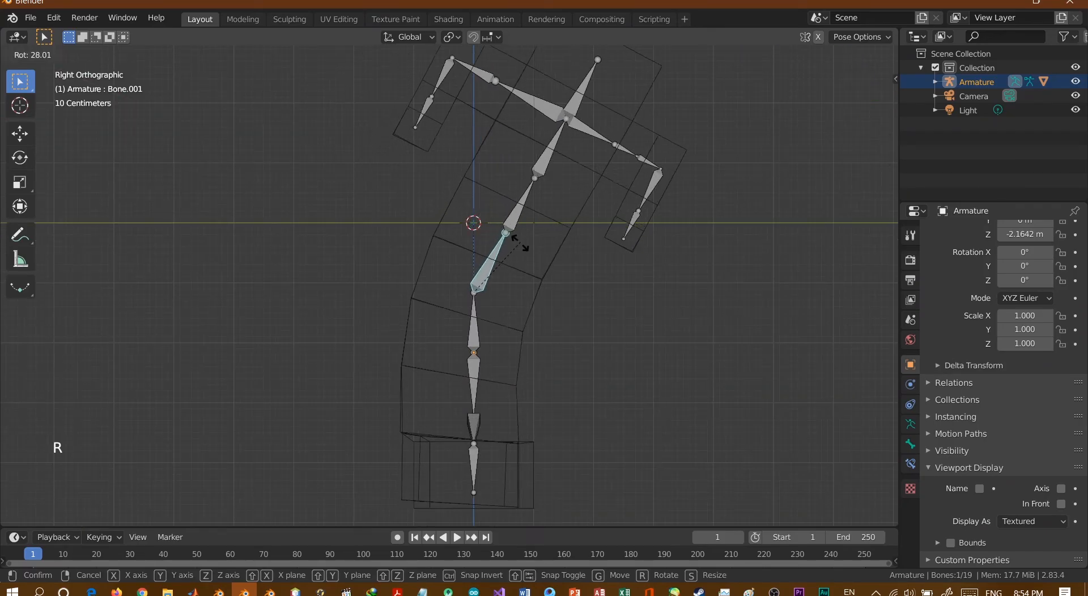
{"action": "right_click", "coordinate": [451, 223]}
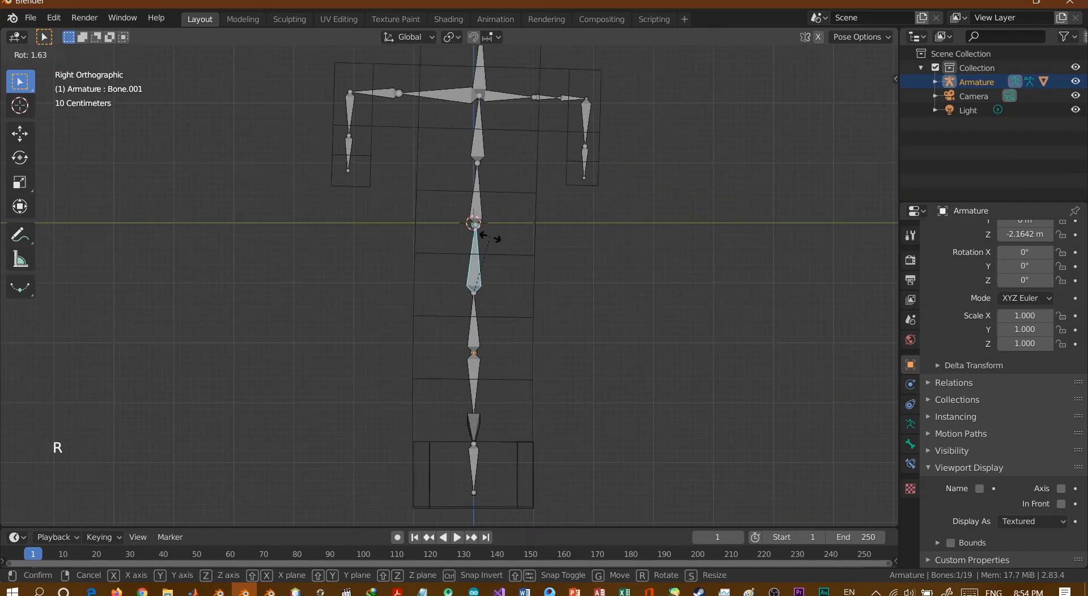
{"action": "key", "text": "r"}
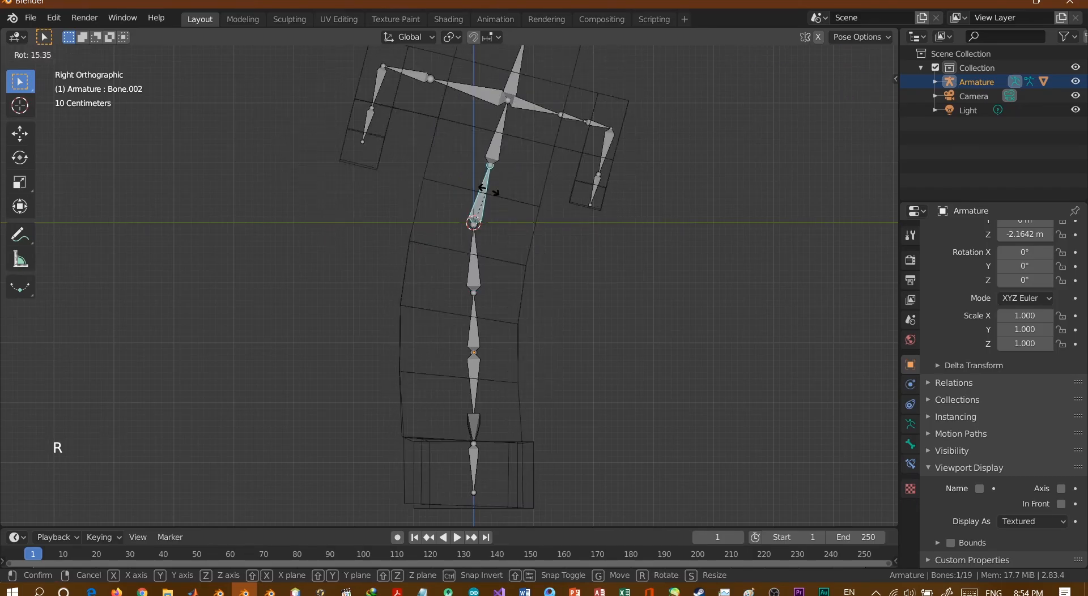
{"action": "key", "text": "Escape"}
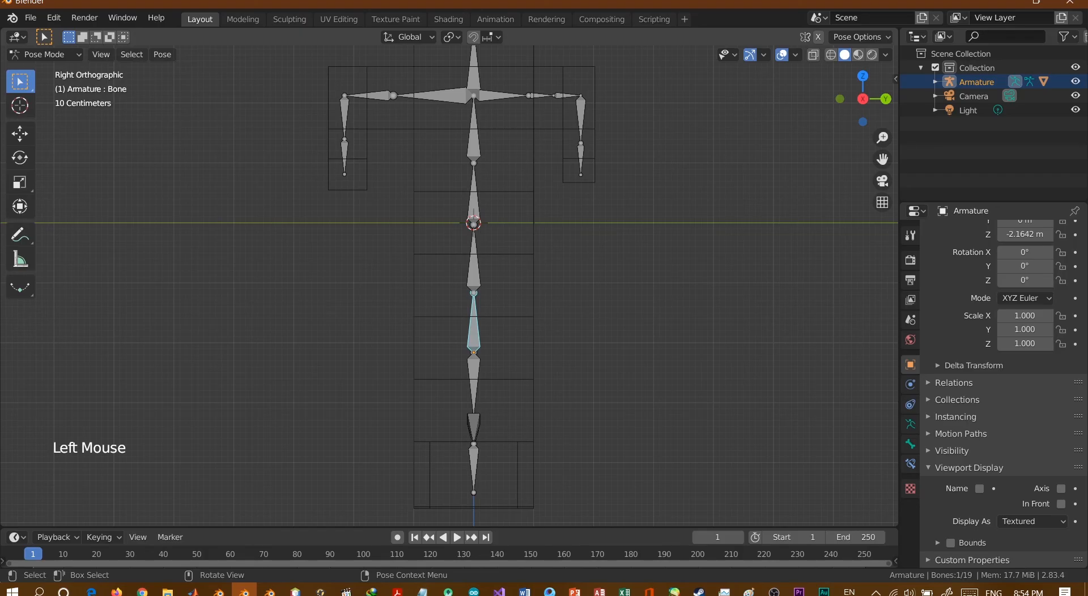
Trial-rotate the armature's root bone and the pelvis bone directly beneath it, cancelling both rotations.
{"action": "key", "text": "r"}
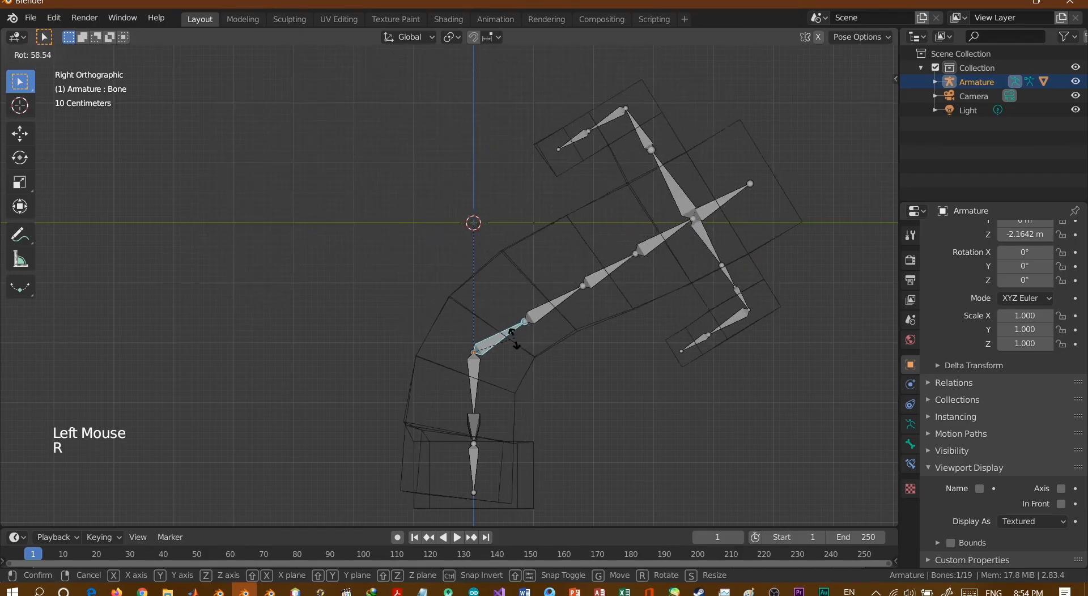
{"action": "key", "text": "Escape"}
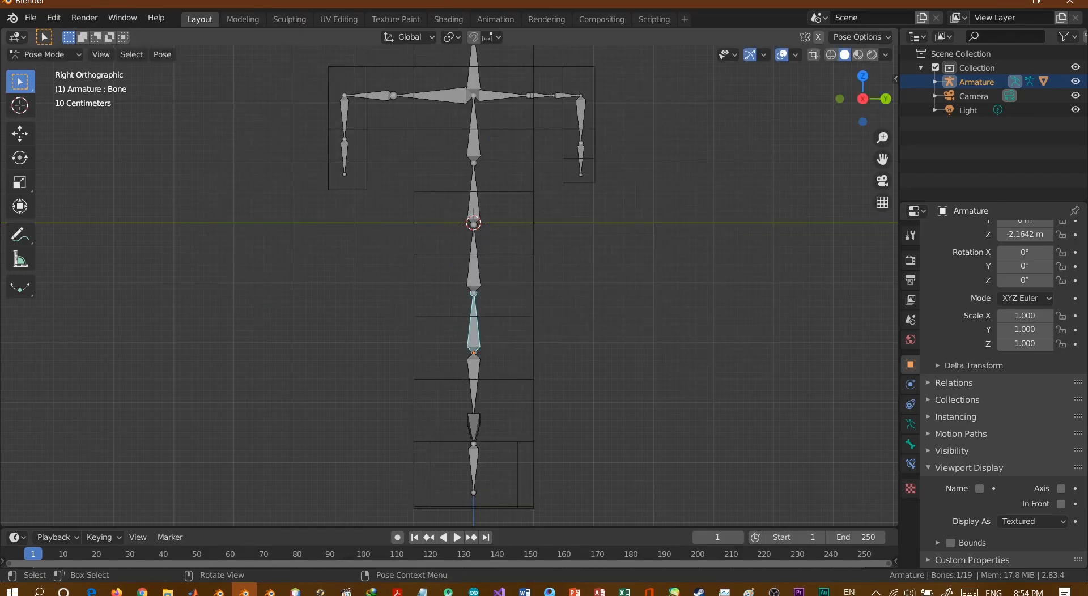
{"action": "key", "text": "r"}
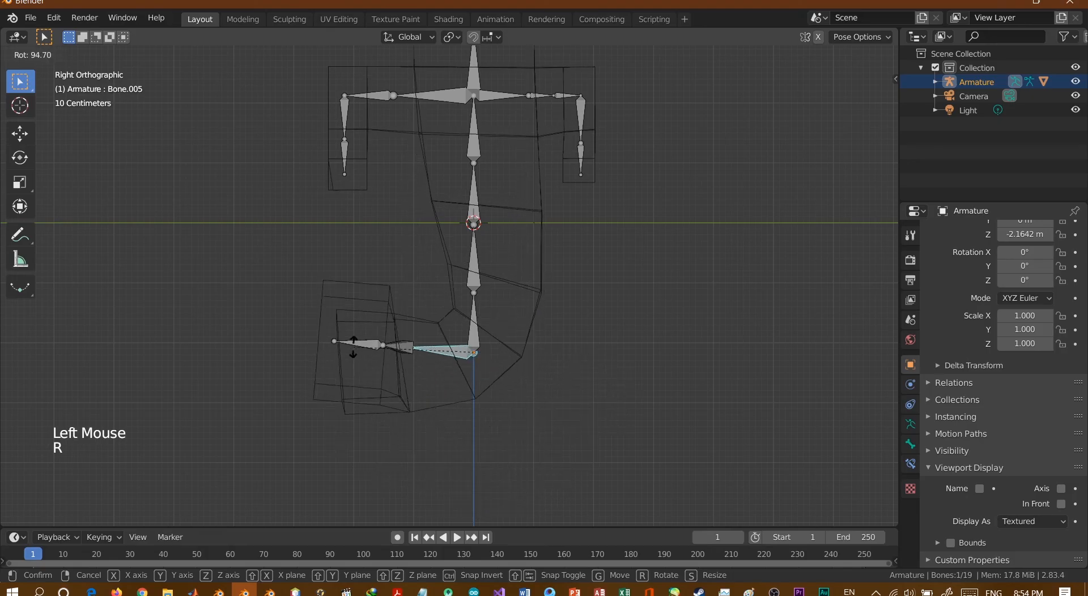
{"action": "key", "text": "Escape"}
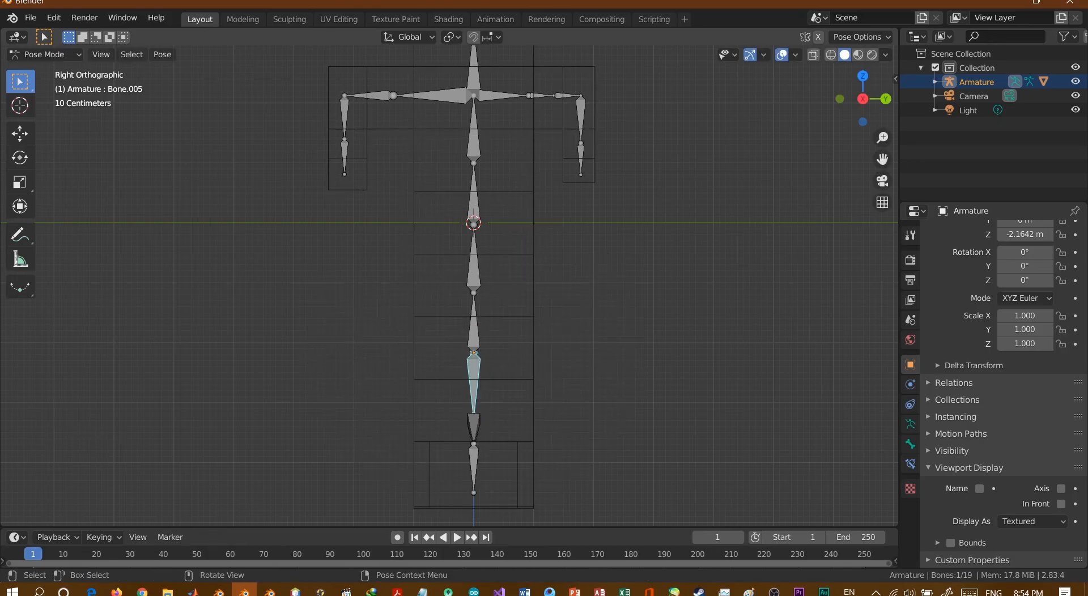
Start and cancel a rotation of the negative Y arm's innermost shoulder bone, and return to a perspective view of the whole figure.
{"action": "left_click", "coordinate": [438, 95]}
{"action": "key", "text": "r"}
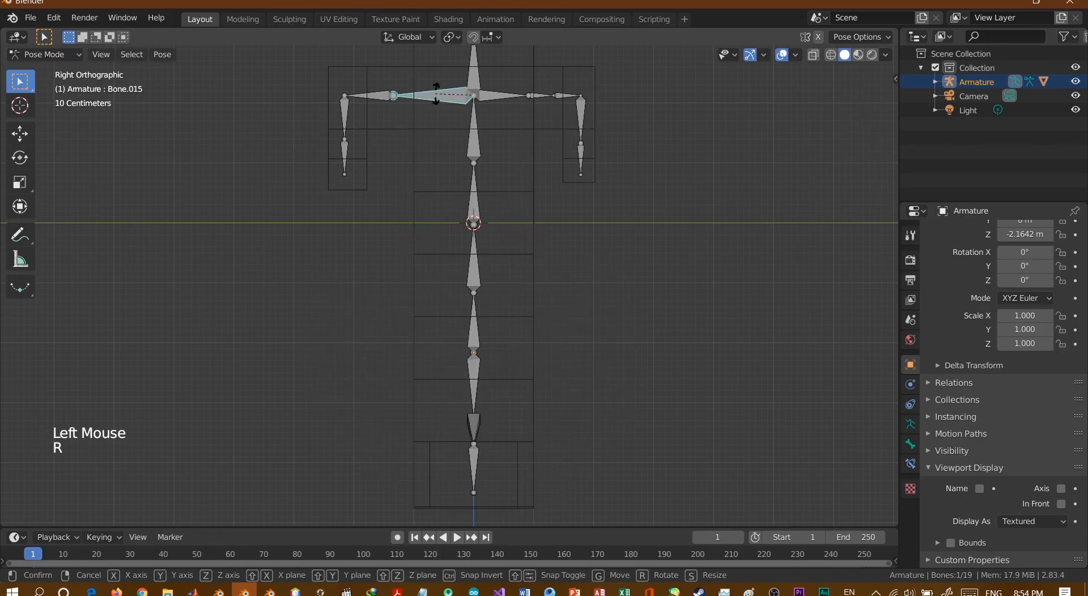
{"action": "key", "text": "Escape"}
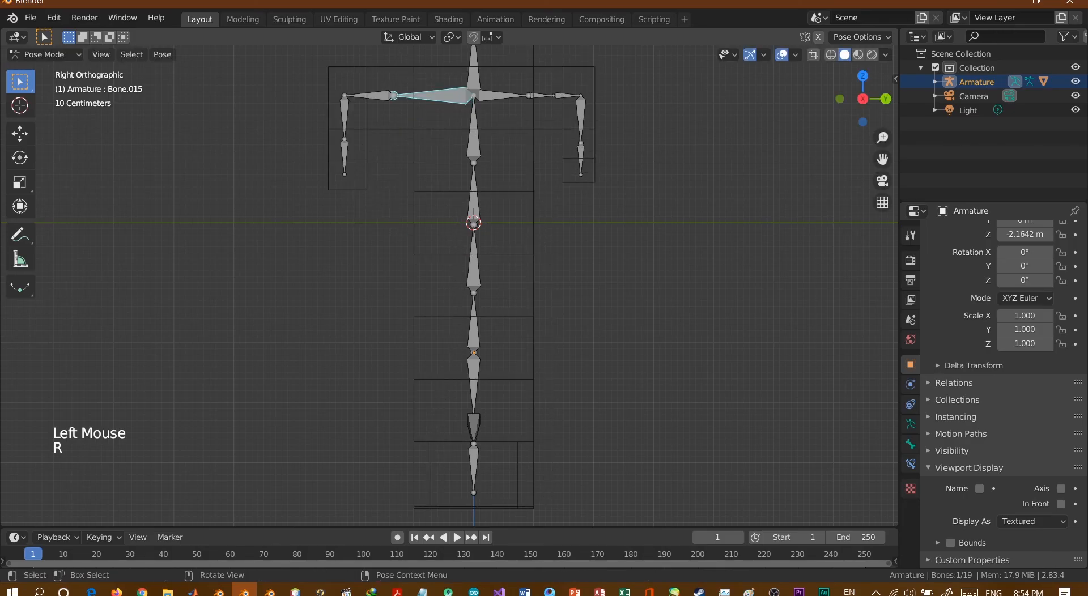
{"action": "scroll", "coordinate": [449, 286], "scroll_direction": "down", "scroll_amount": 2}
{"action": "middle_click_drag", "start_coordinate": [448, 287], "coordinate": [429, 324]}
{"action": "scroll", "coordinate": [386, 269], "scroll_direction": "up", "scroll_amount": 2}
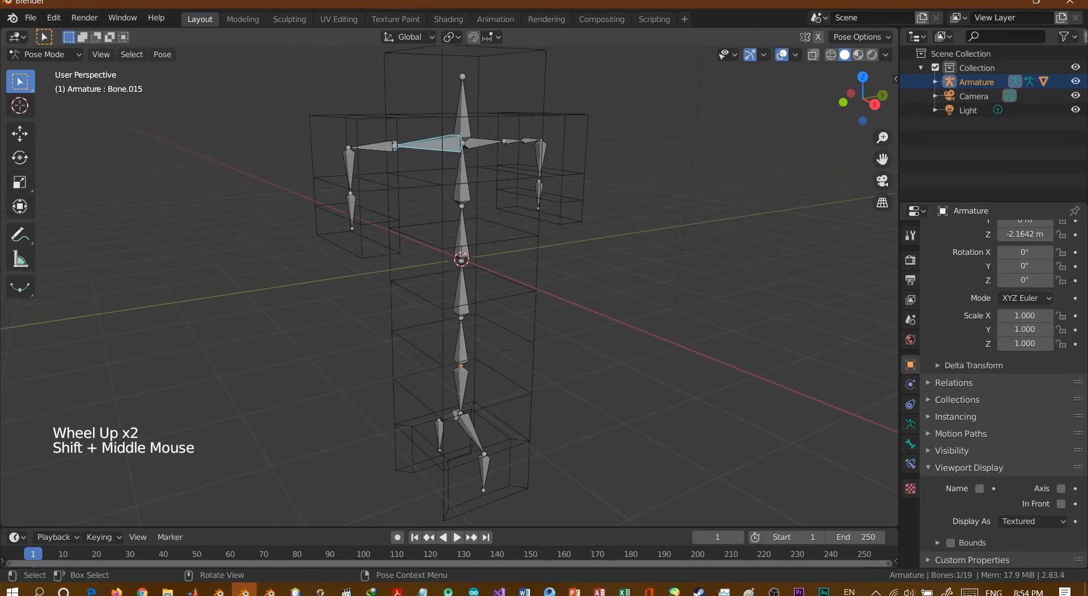